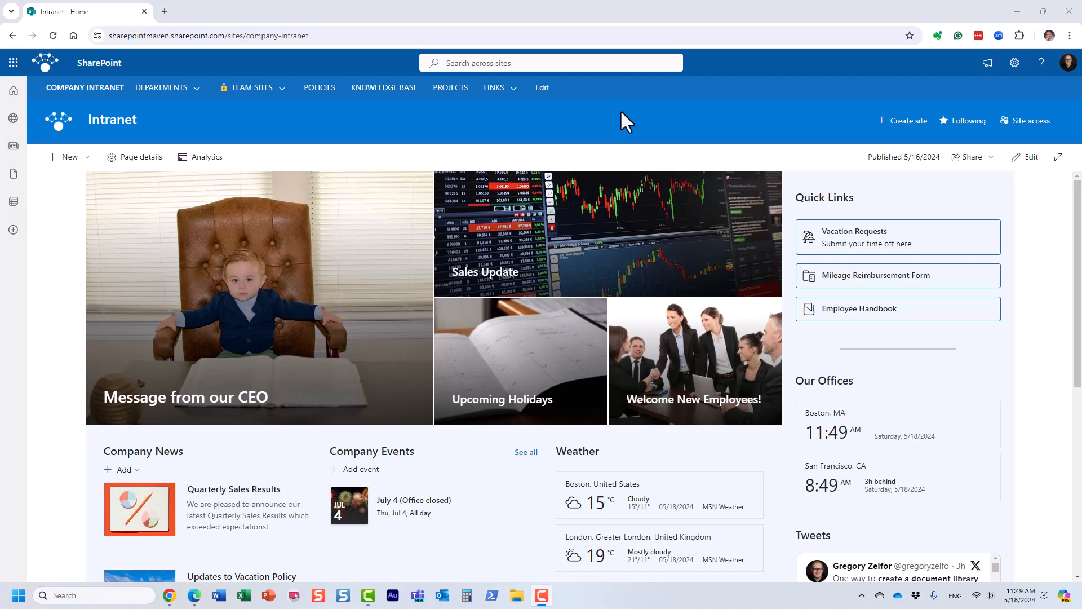
{"action": "left_click", "coordinate": [14, 63]}
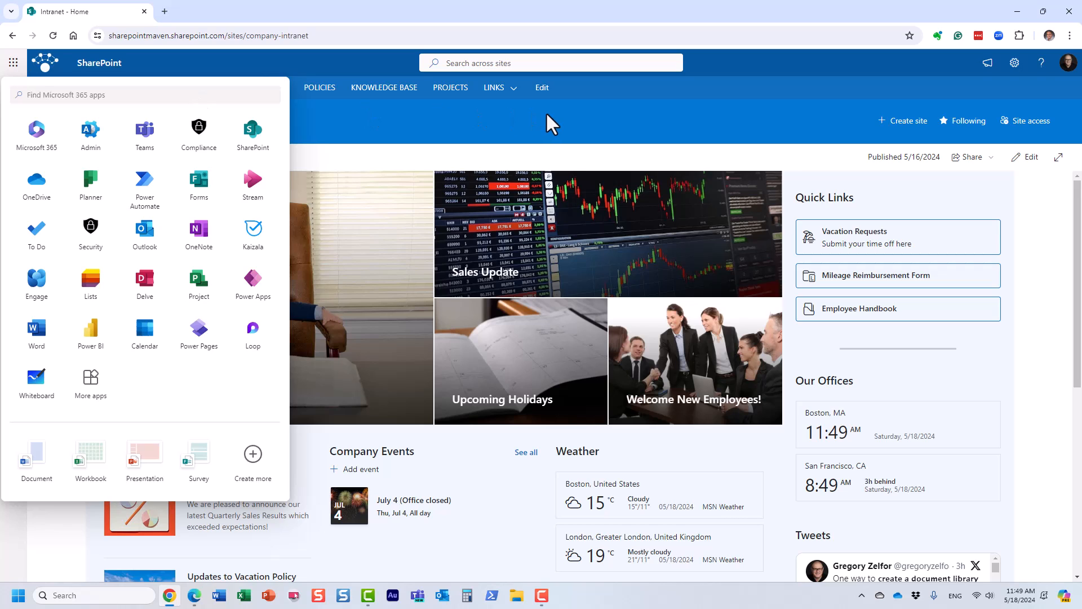
{"action": "left_click", "coordinate": [546, 111]}
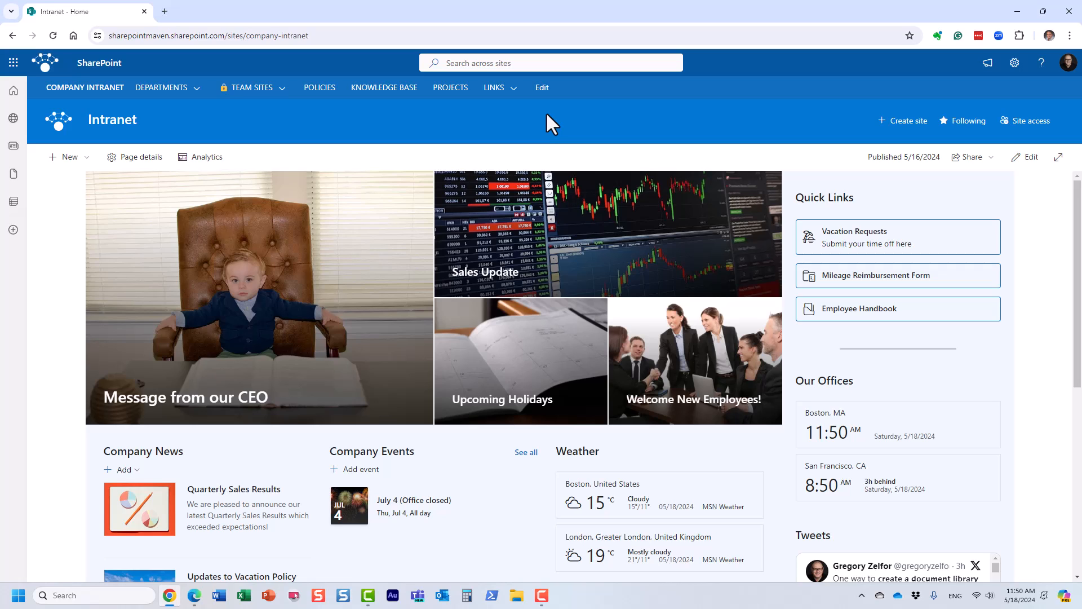
{"action": "key", "text": "F10"}
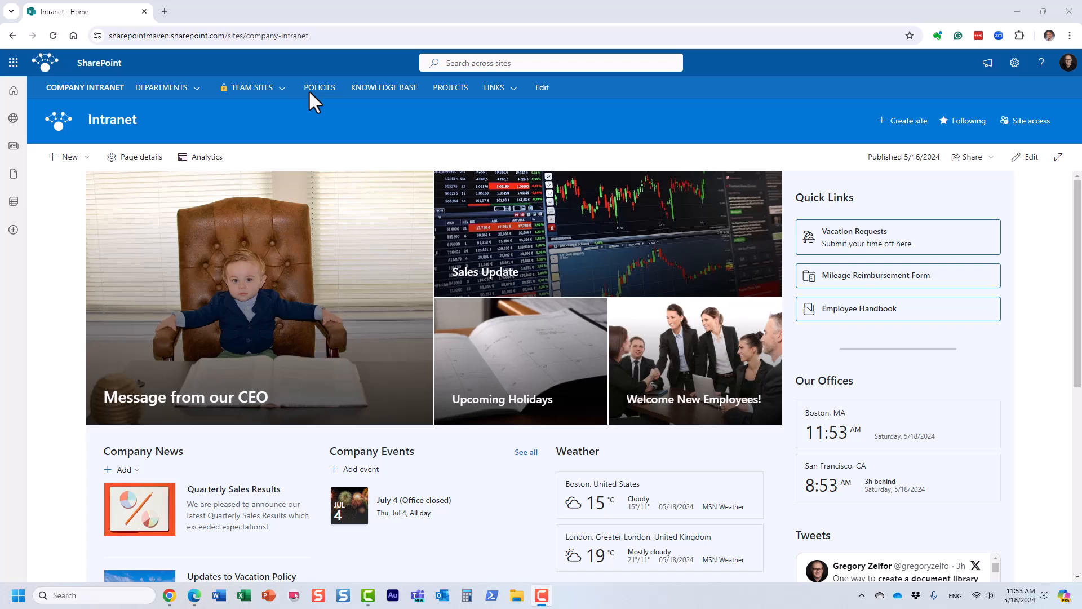
Open the Microsoft 365 admin center, show all its admin centers and go to the SharePoint admin center.
{"action": "left_click", "coordinate": [13, 63]}
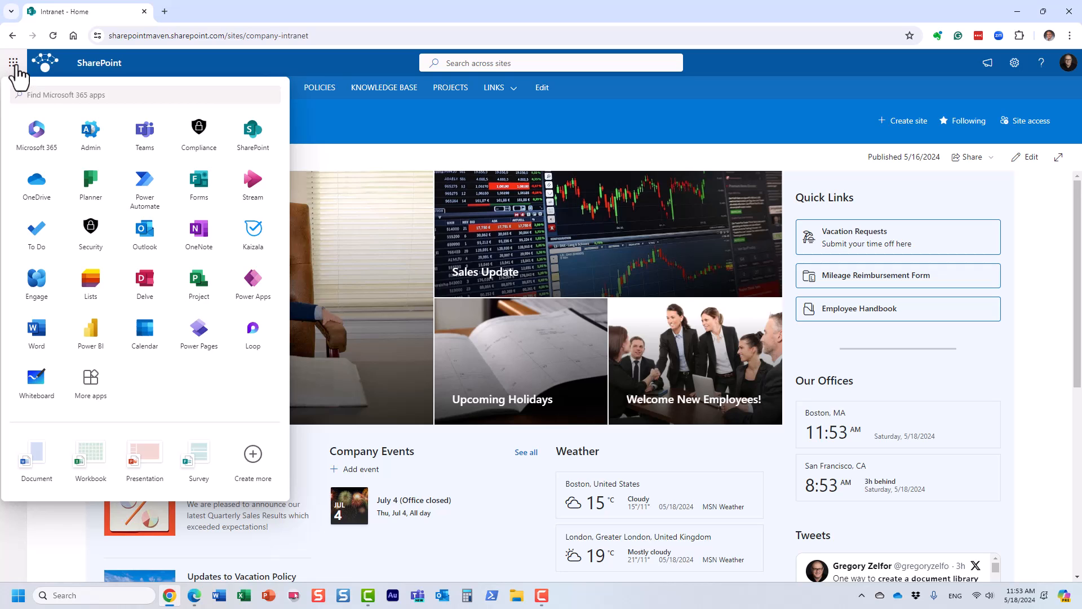
{"action": "left_click", "coordinate": [88, 149]}
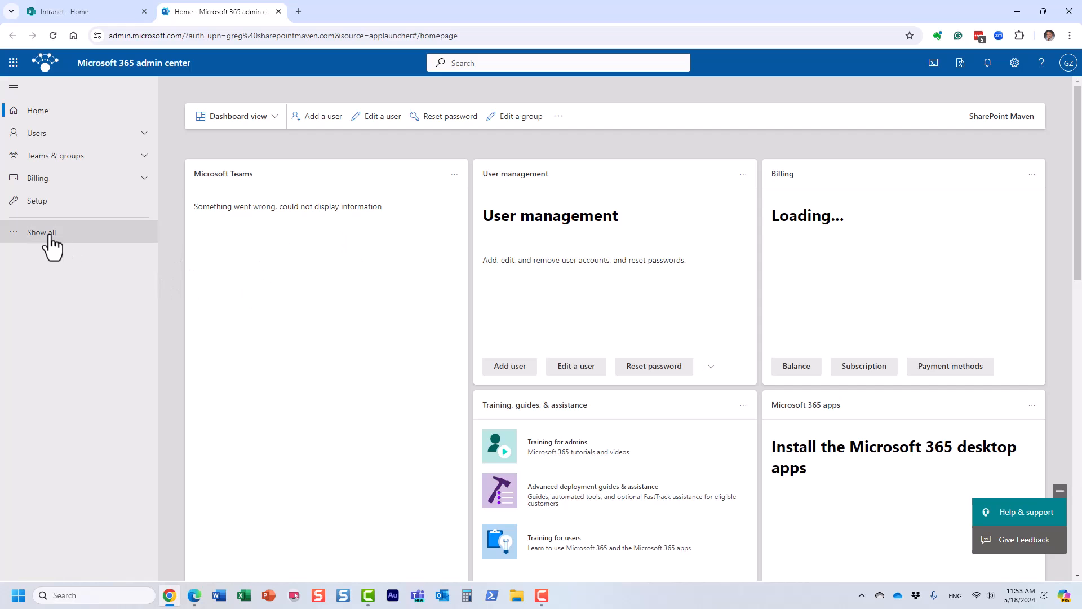
{"action": "left_click", "coordinate": [50, 234]}
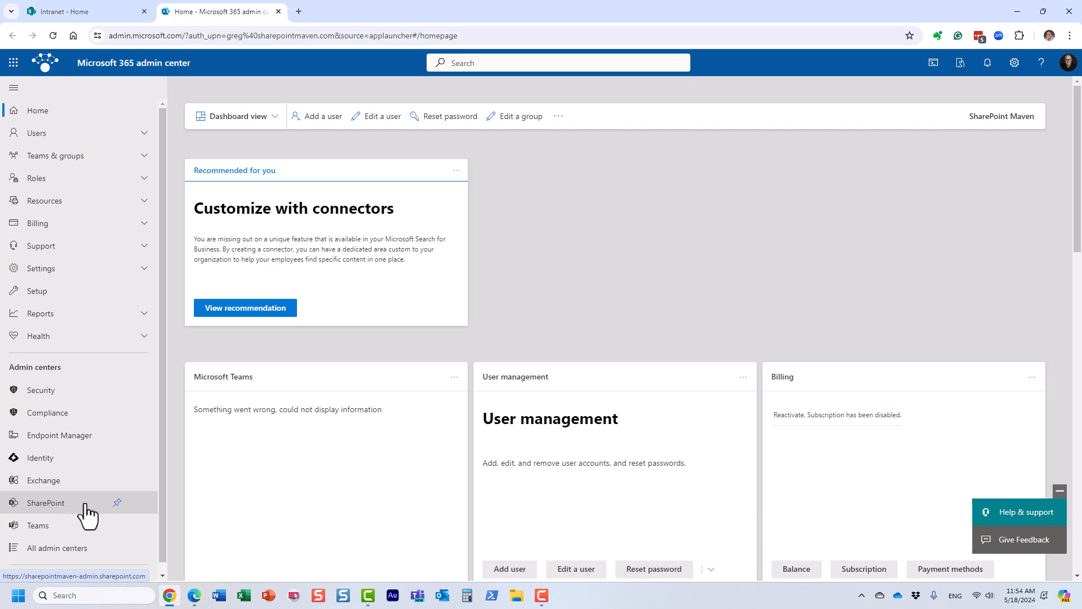
{"action": "left_click", "coordinate": [58, 504]}
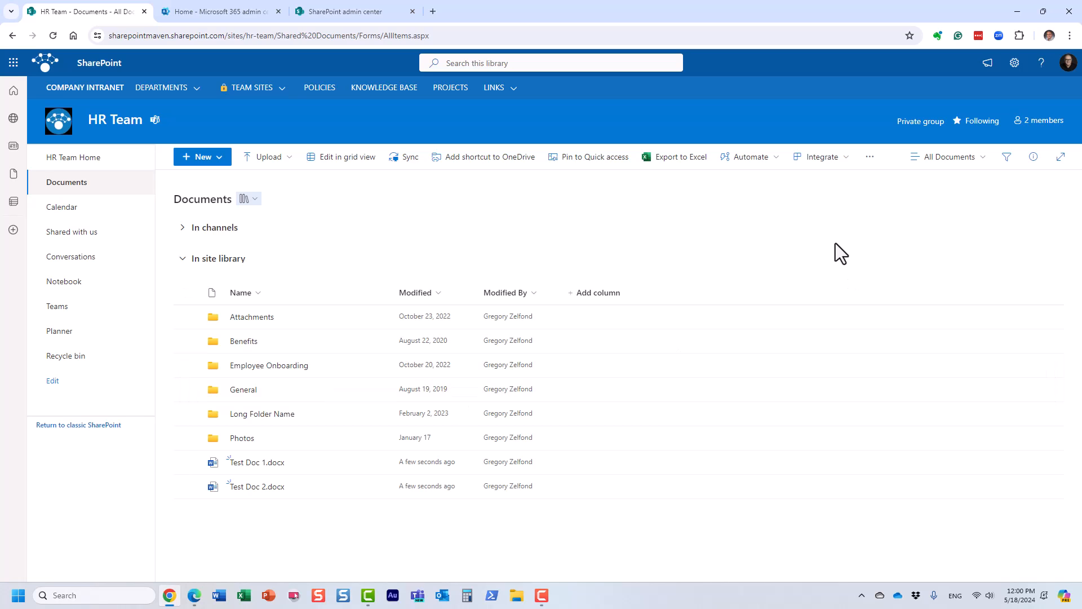
Examine the account card on the HR Team site and the actions available for Test Doc 1.docx in Documents.
{"action": "left_click", "coordinate": [1067, 64]}
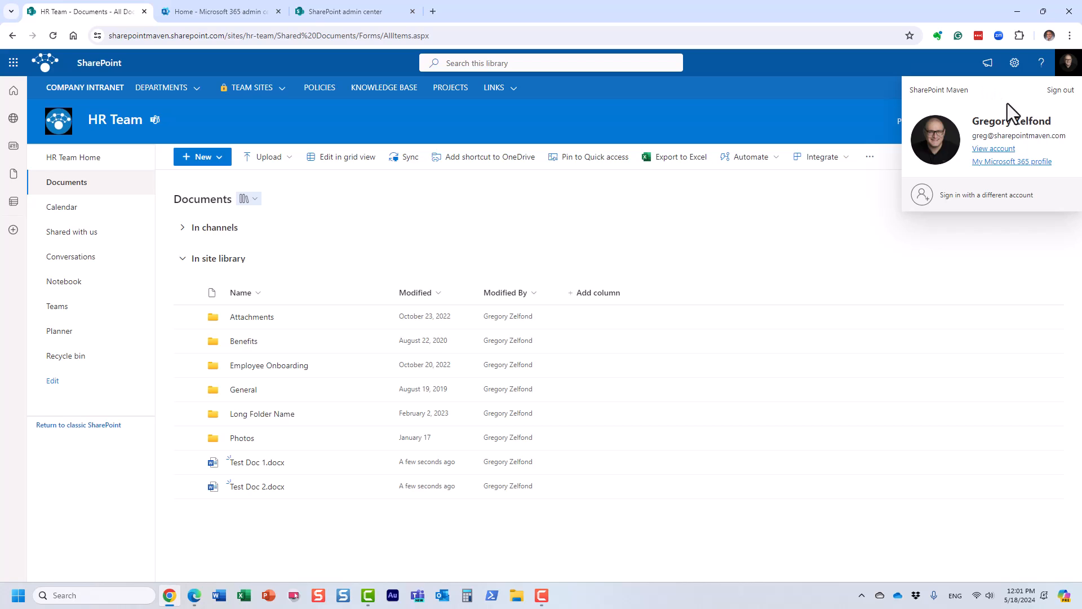
{"action": "left_click", "coordinate": [864, 111]}
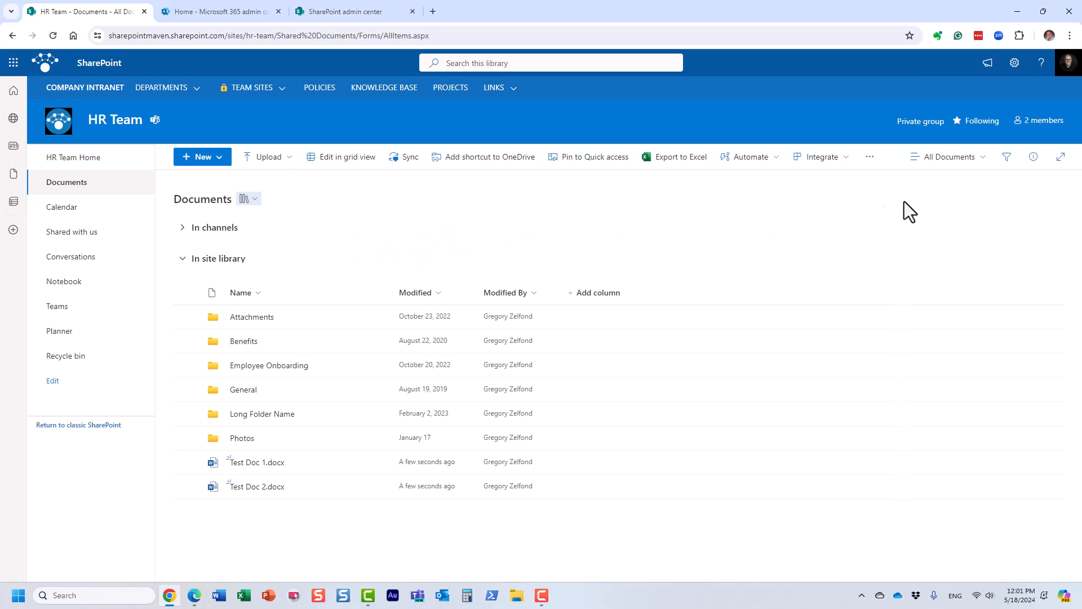
{"action": "left_click", "coordinate": [1068, 63]}
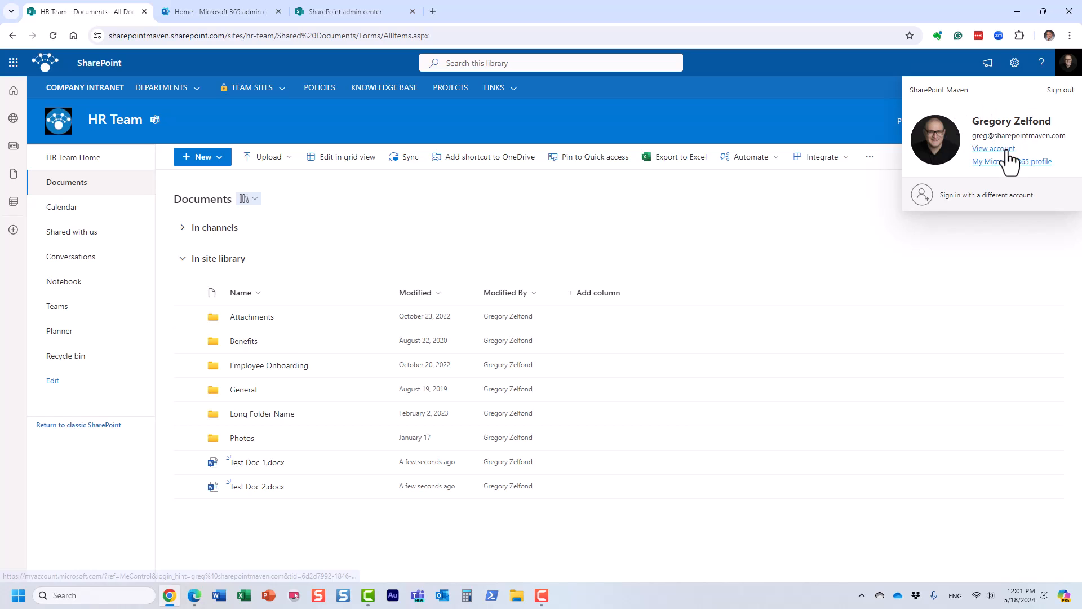
{"action": "left_click", "coordinate": [654, 108]}
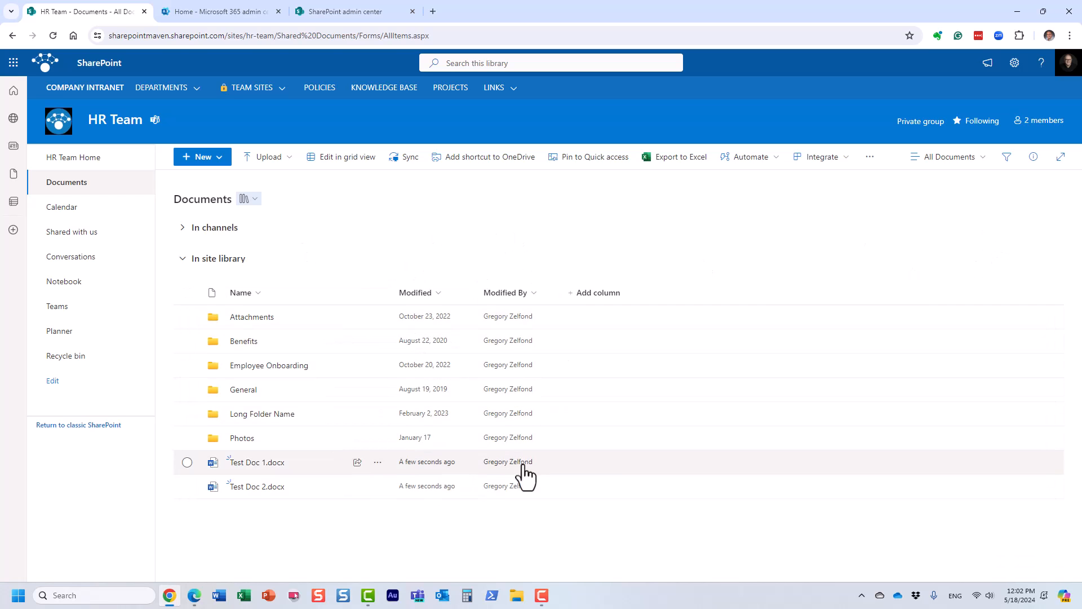
{"action": "left_click", "coordinate": [1068, 63]}
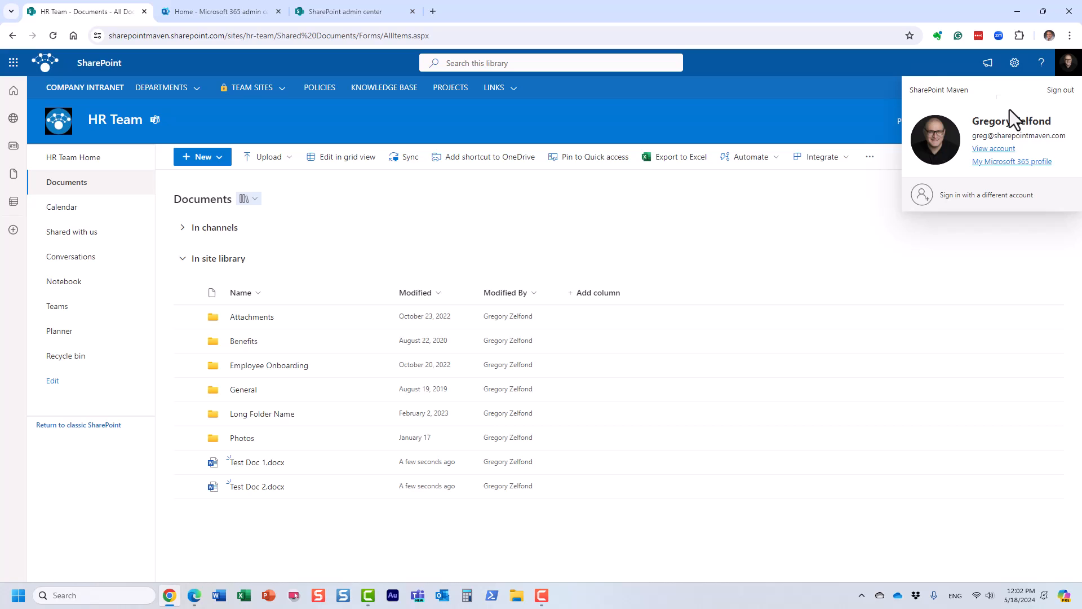
{"action": "left_click", "coordinate": [784, 129]}
{"action": "right_click", "coordinate": [238, 467]}
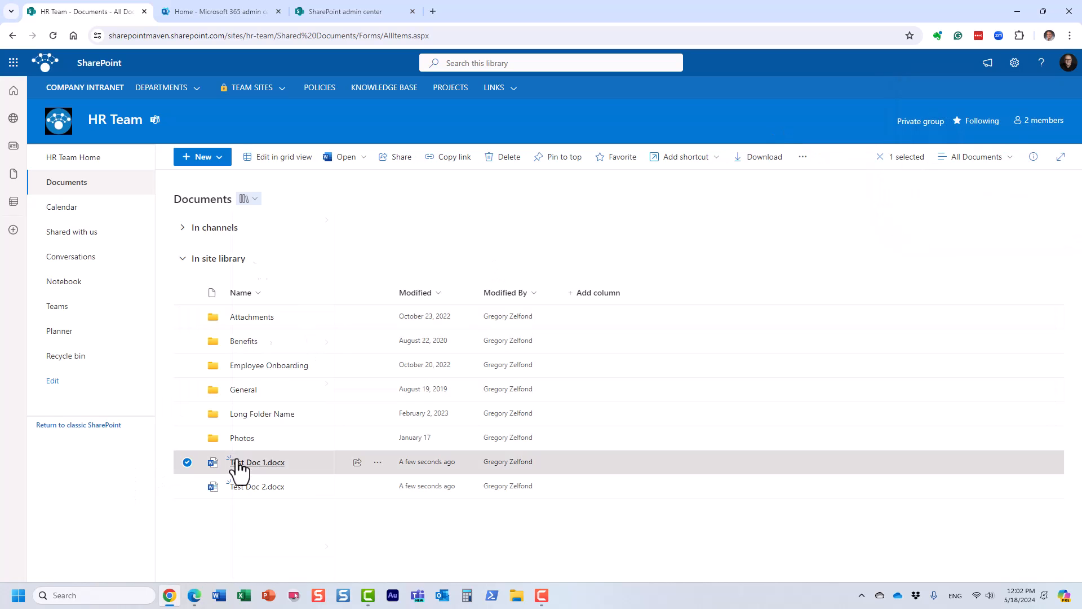
{"action": "left_click", "coordinate": [512, 209]}
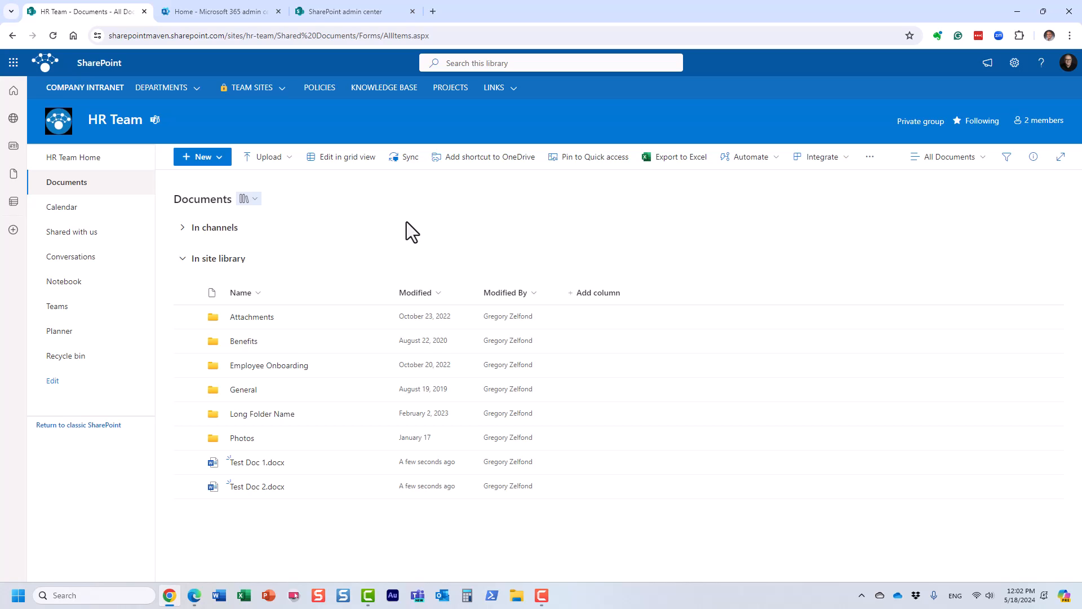
Review the Site creation settings in the SharePoint admin center, including the default time zone choices, without changing them.
{"action": "left_click", "coordinate": [357, 12]}
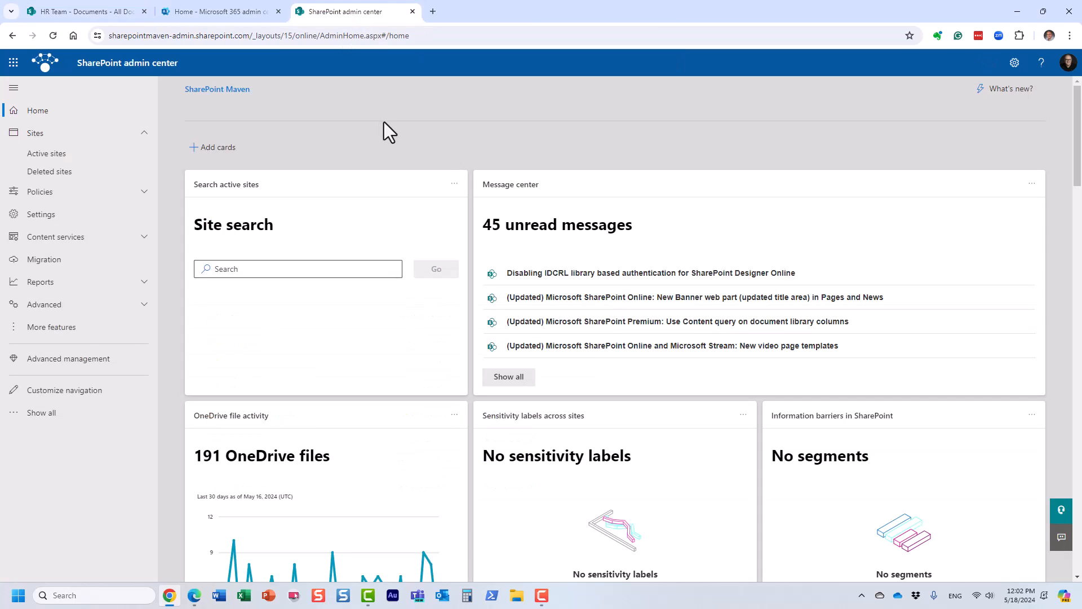
{"action": "left_click", "coordinate": [39, 218]}
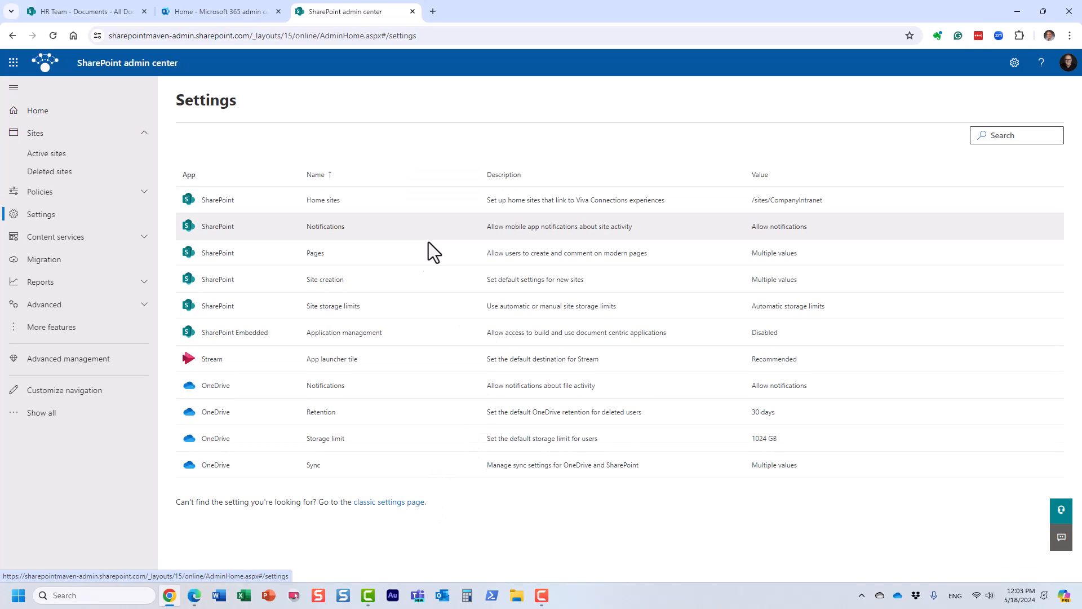
{"action": "left_click", "coordinate": [337, 289]}
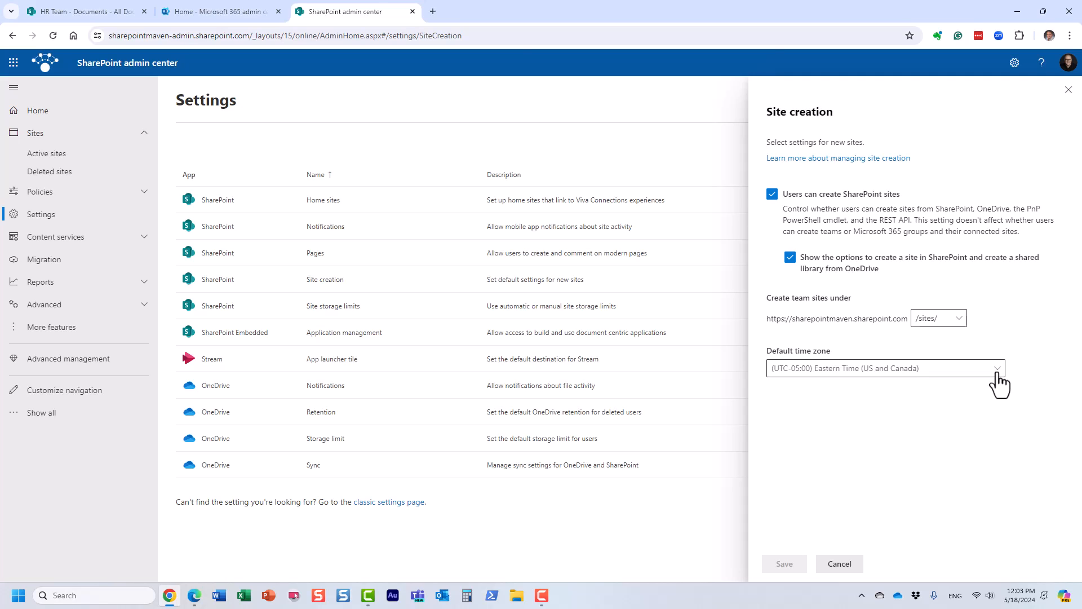
{"action": "left_click", "coordinate": [997, 369]}
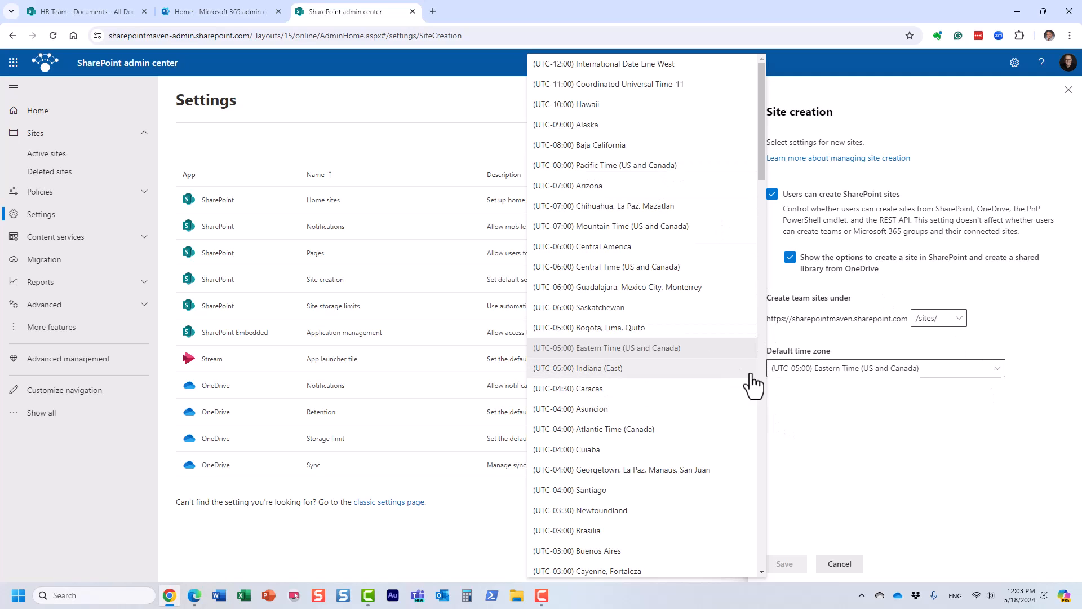
{"action": "left_click", "coordinate": [901, 430]}
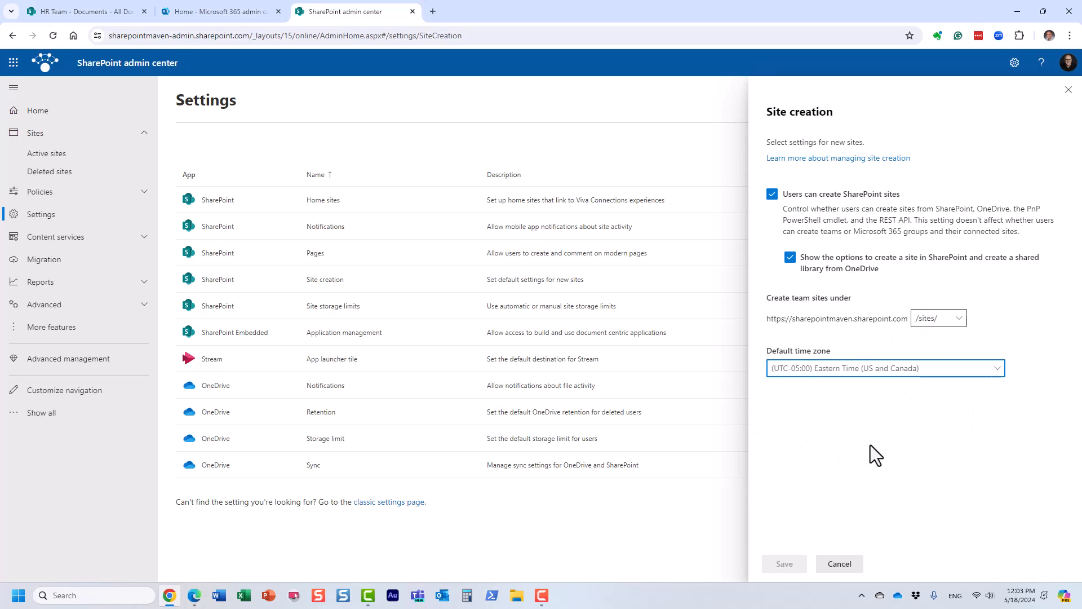
{"action": "left_click", "coordinate": [1068, 90]}
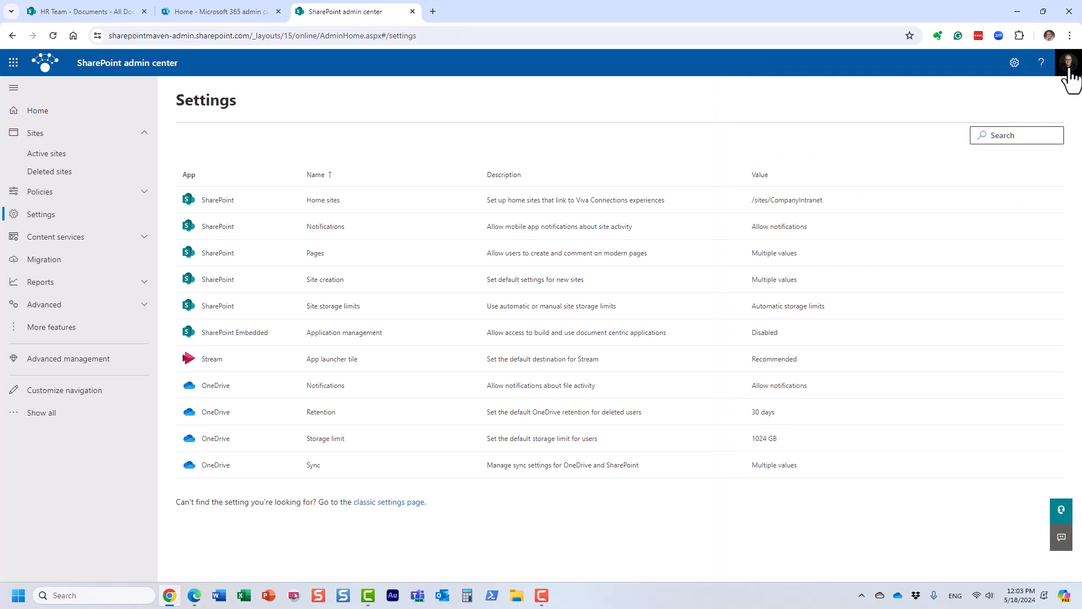
View the time zone options under Language & Region in the personal account's Settings & Privacy.
{"action": "left_click", "coordinate": [1068, 67]}
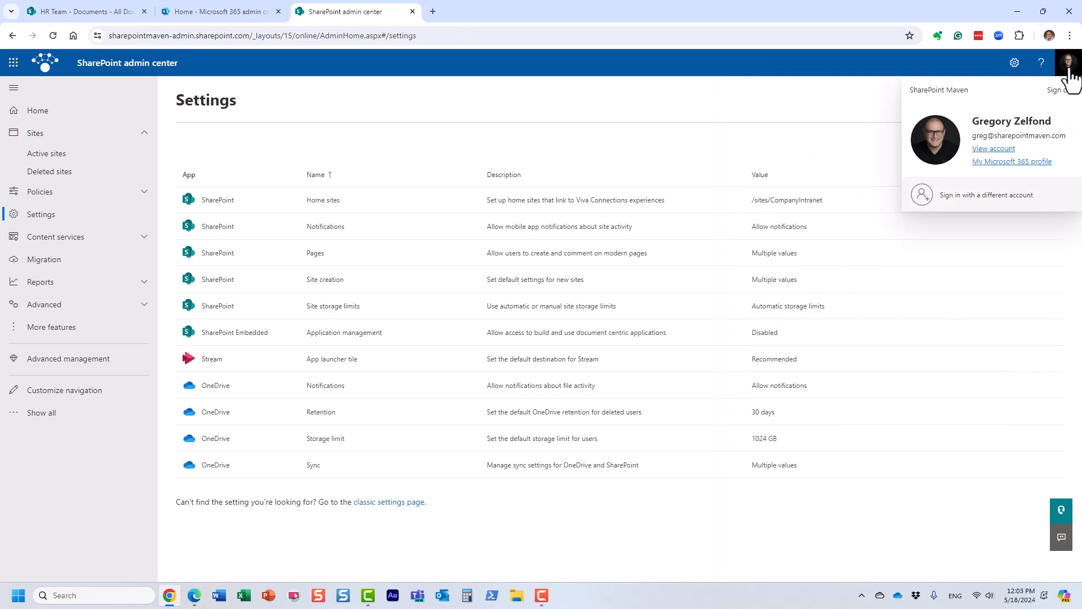
{"action": "left_click", "coordinate": [1002, 150]}
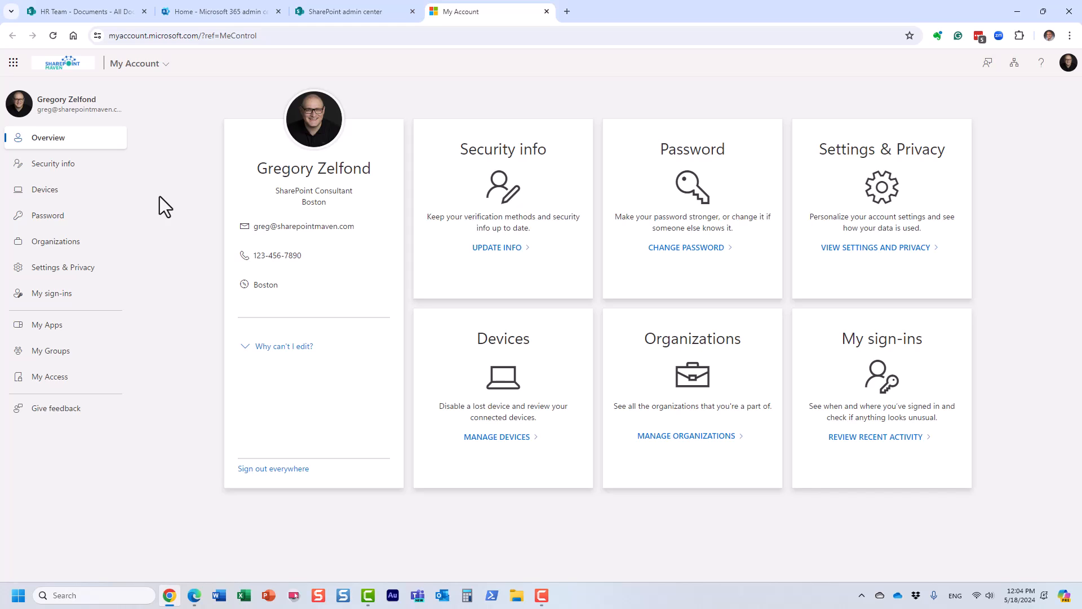
{"action": "left_click", "coordinate": [66, 271]}
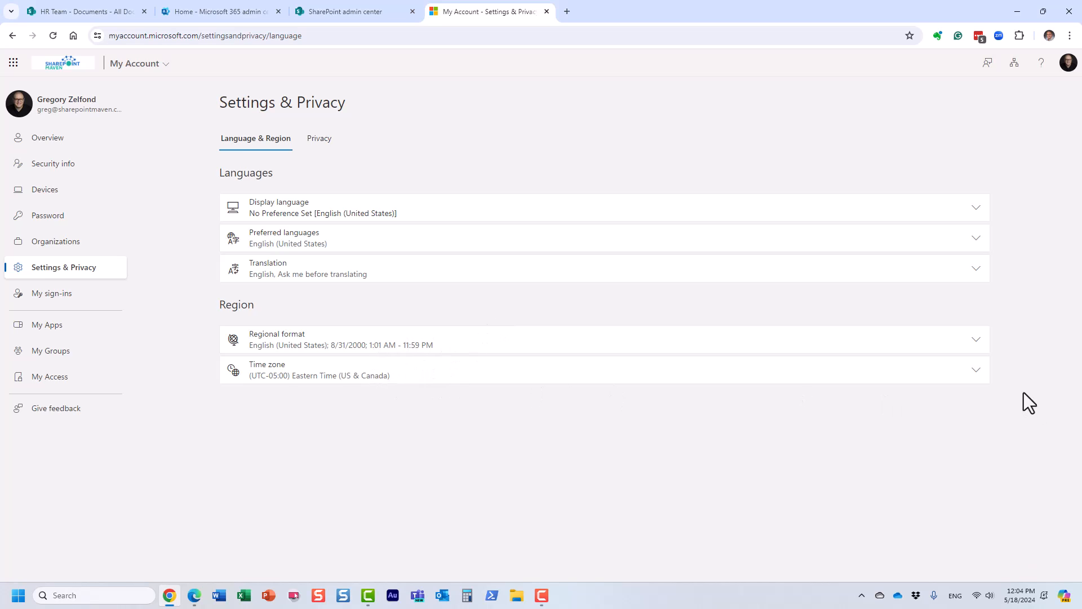
{"action": "left_click", "coordinate": [980, 378]}
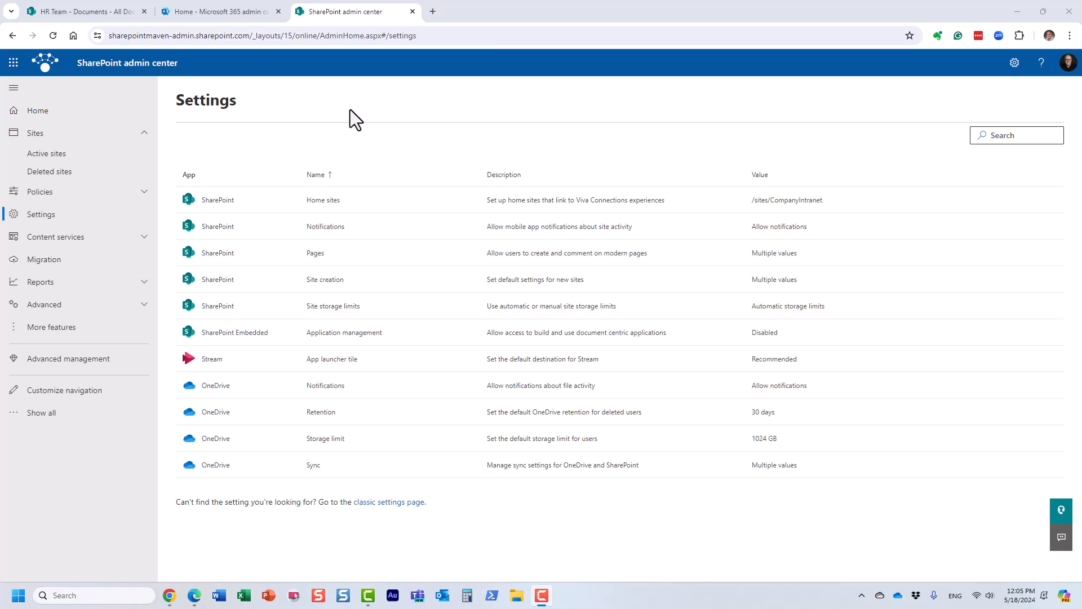
From the HR Team site, open the SharePoint start page, view the site types offered for a new site and abandon the creation.
{"action": "left_click", "coordinate": [91, 12]}
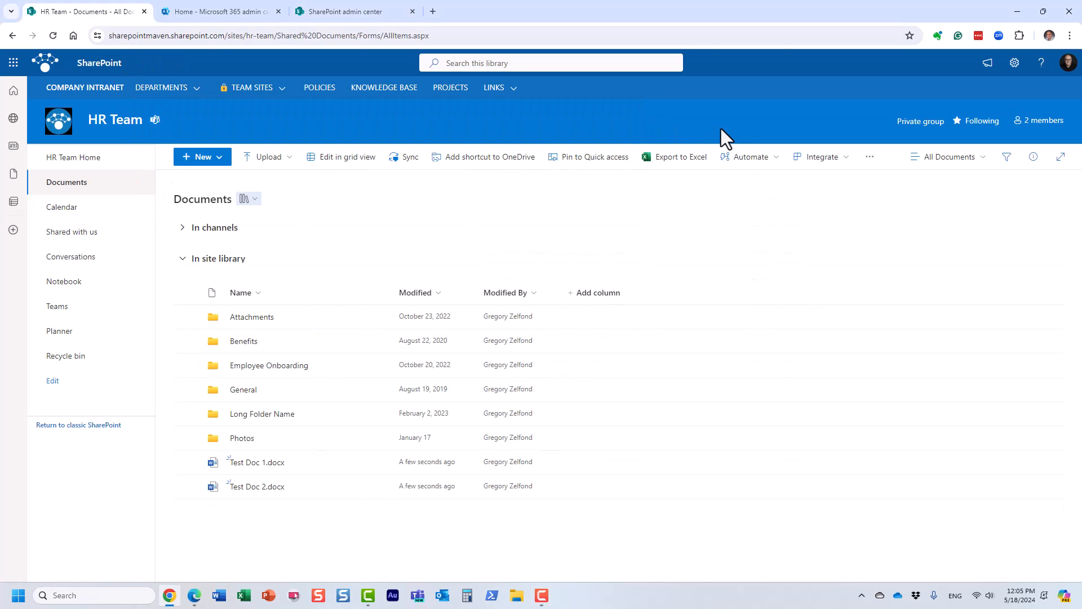
{"action": "left_click", "coordinate": [13, 63]}
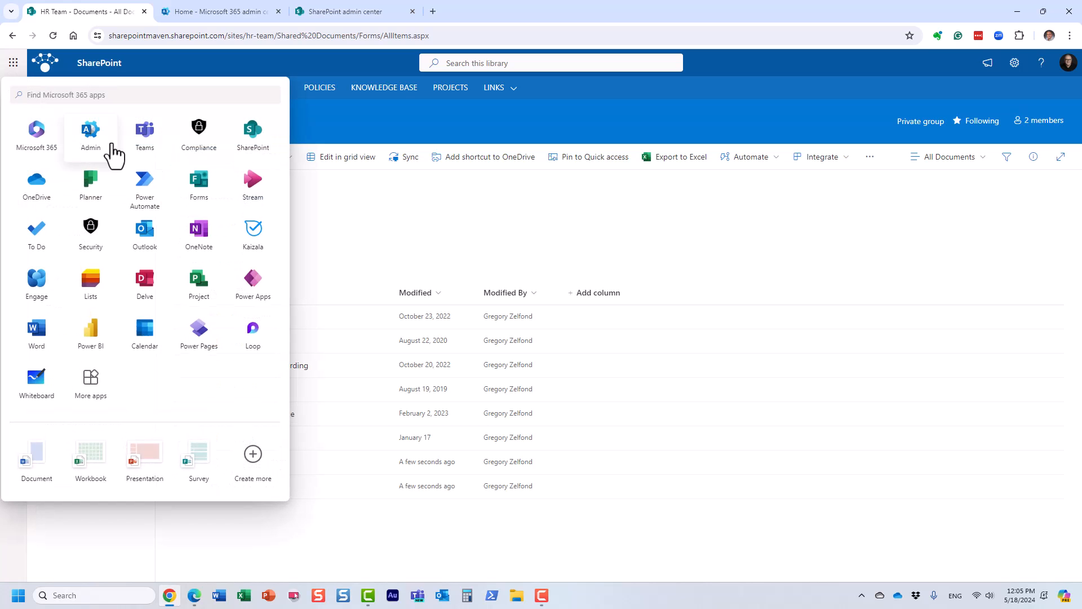
{"action": "left_click", "coordinate": [249, 141]}
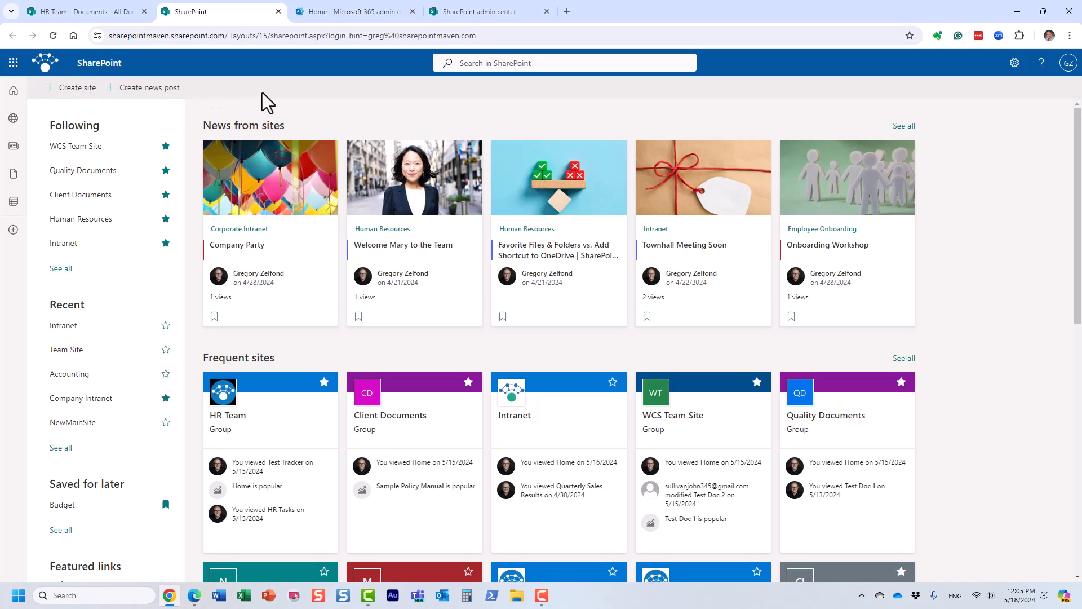
{"action": "left_click", "coordinate": [79, 100]}
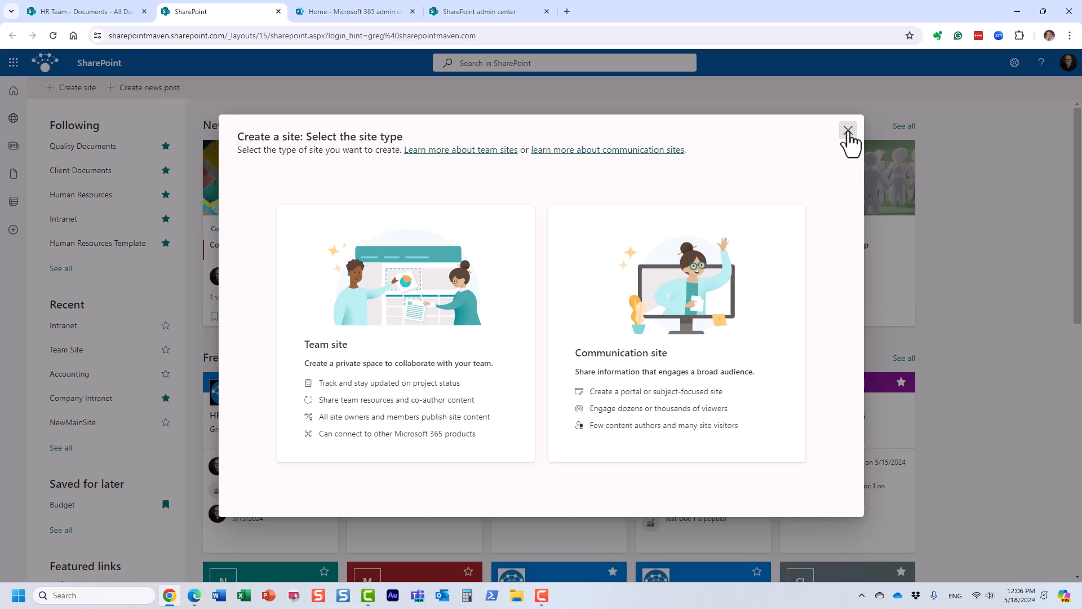
{"action": "left_click", "coordinate": [848, 131]}
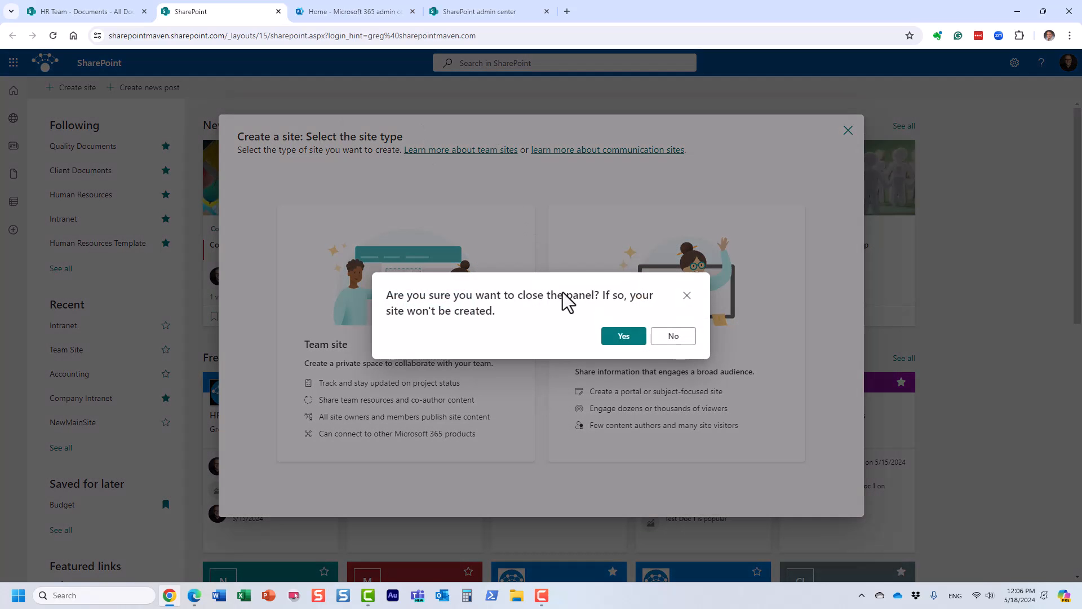
{"action": "left_click", "coordinate": [624, 337]}
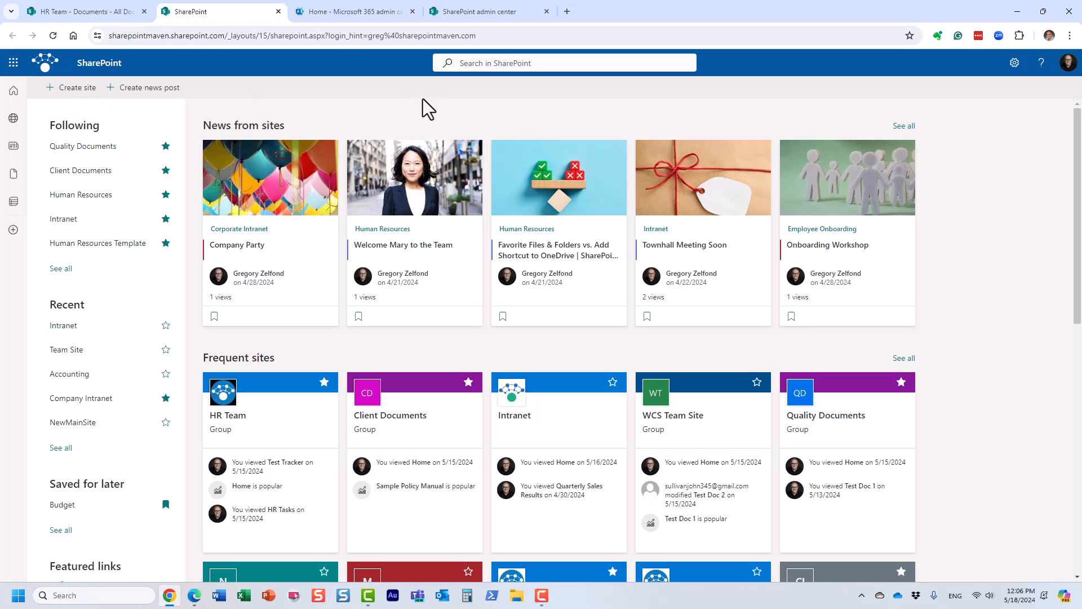
In the SharePoint admin center's Site creation settings, try disallowing users to create sites, then only hiding the creation options, and discard the changes.
{"action": "left_click", "coordinate": [461, 12]}
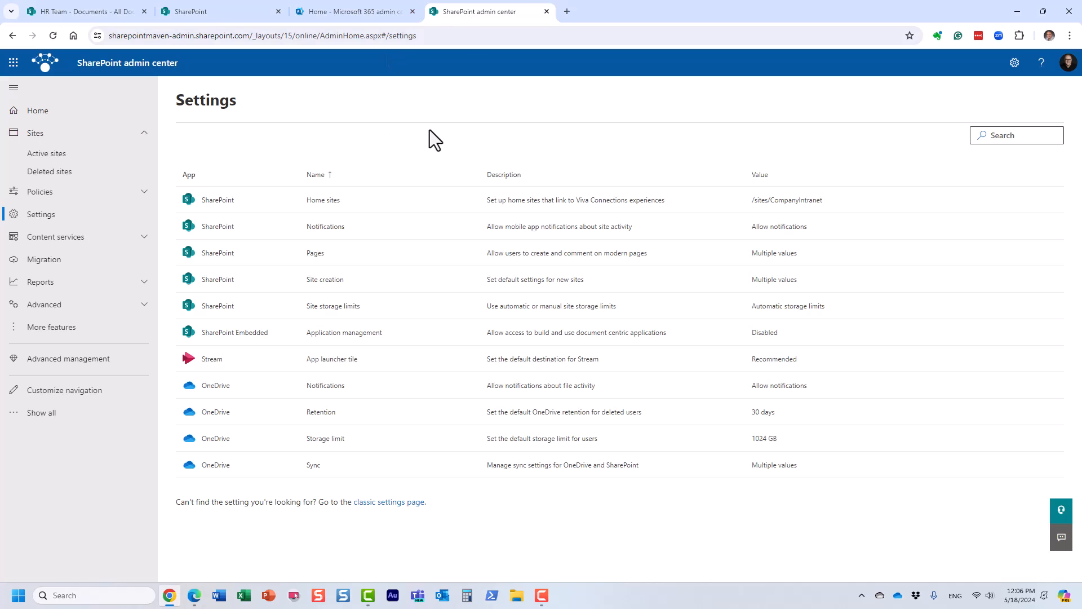
{"action": "left_click", "coordinate": [326, 281]}
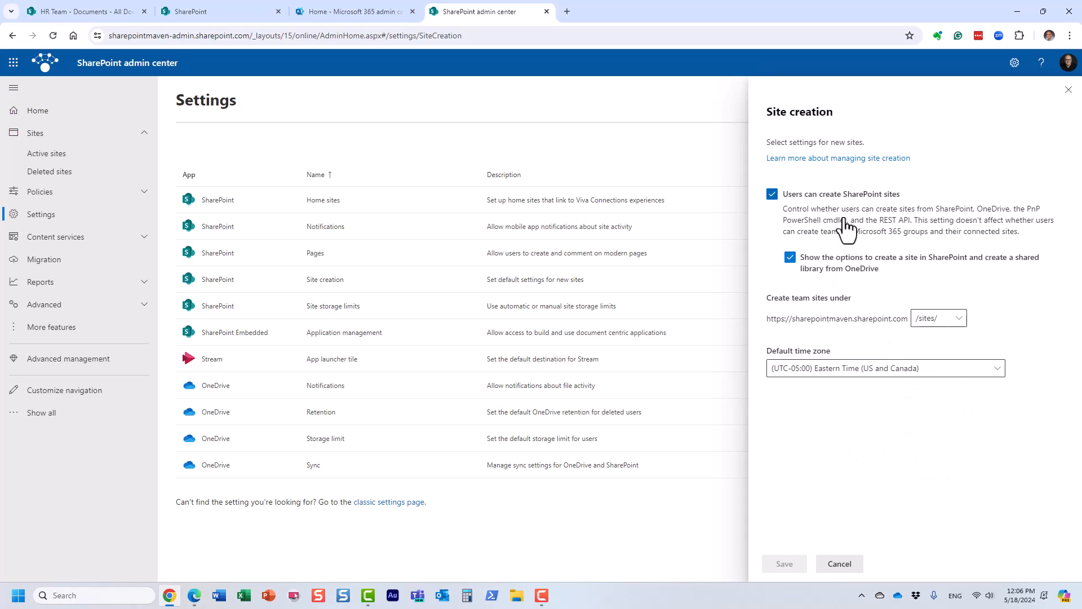
{"action": "left_click", "coordinate": [772, 197]}
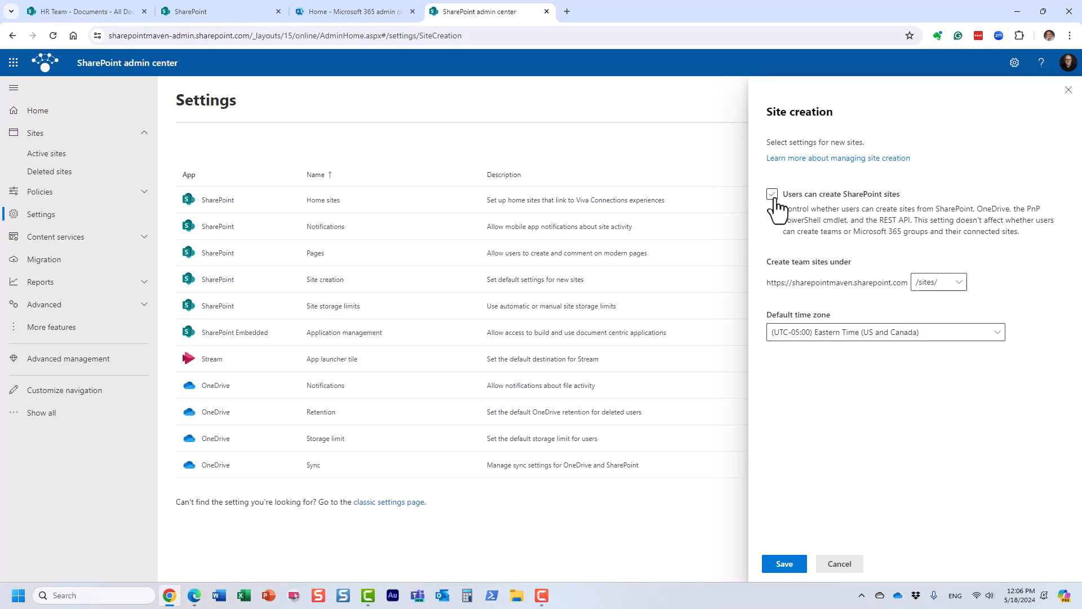
{"action": "left_click", "coordinate": [194, 11]}
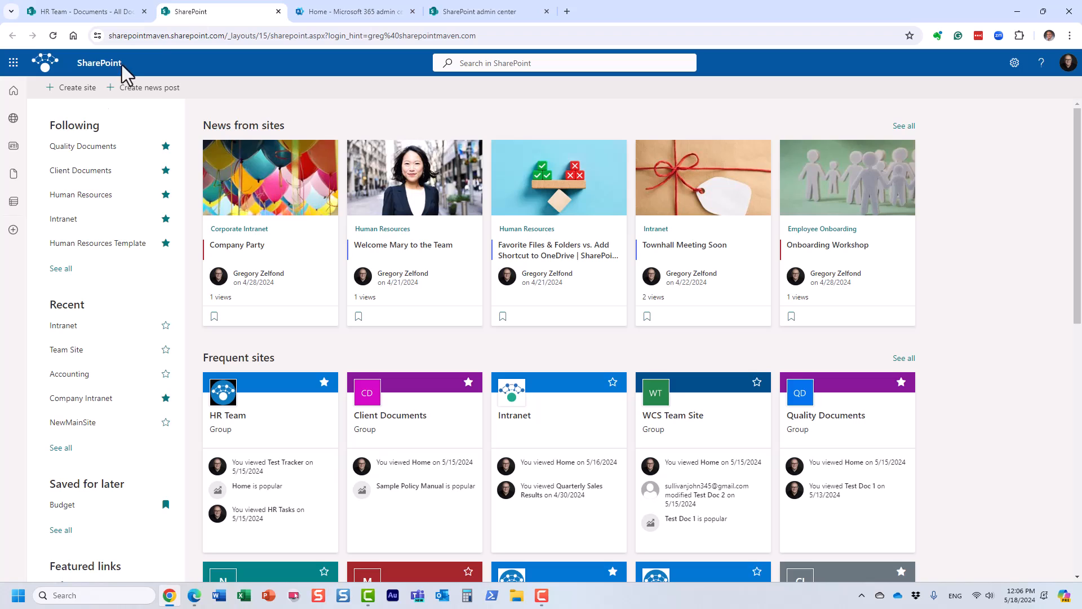
{"action": "left_click", "coordinate": [488, 11]}
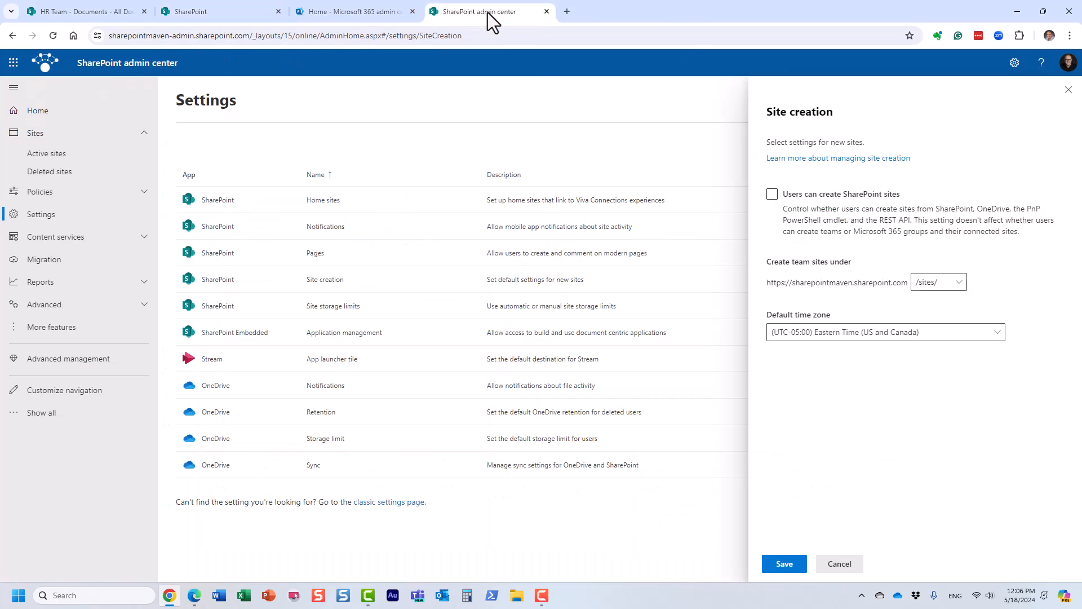
{"action": "left_click", "coordinate": [772, 194]}
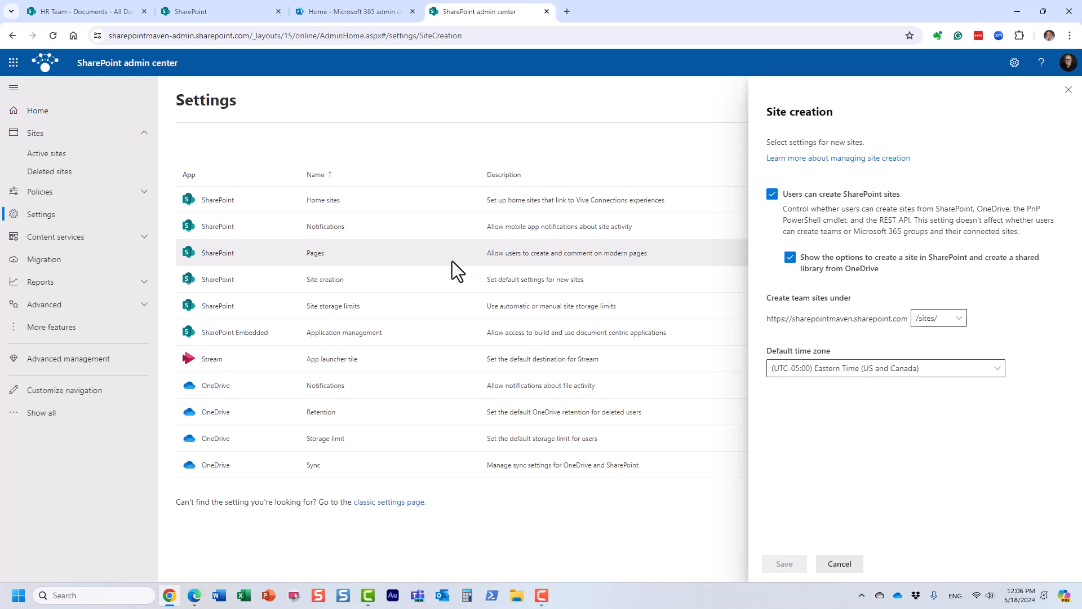
{"action": "left_click", "coordinate": [790, 258]}
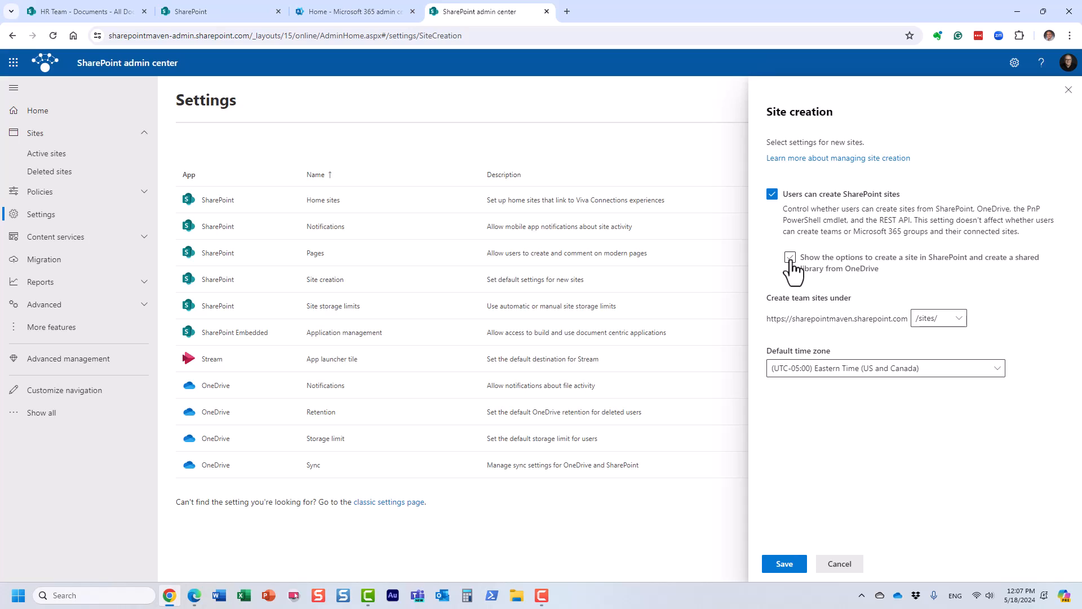
{"action": "left_click", "coordinate": [852, 565]}
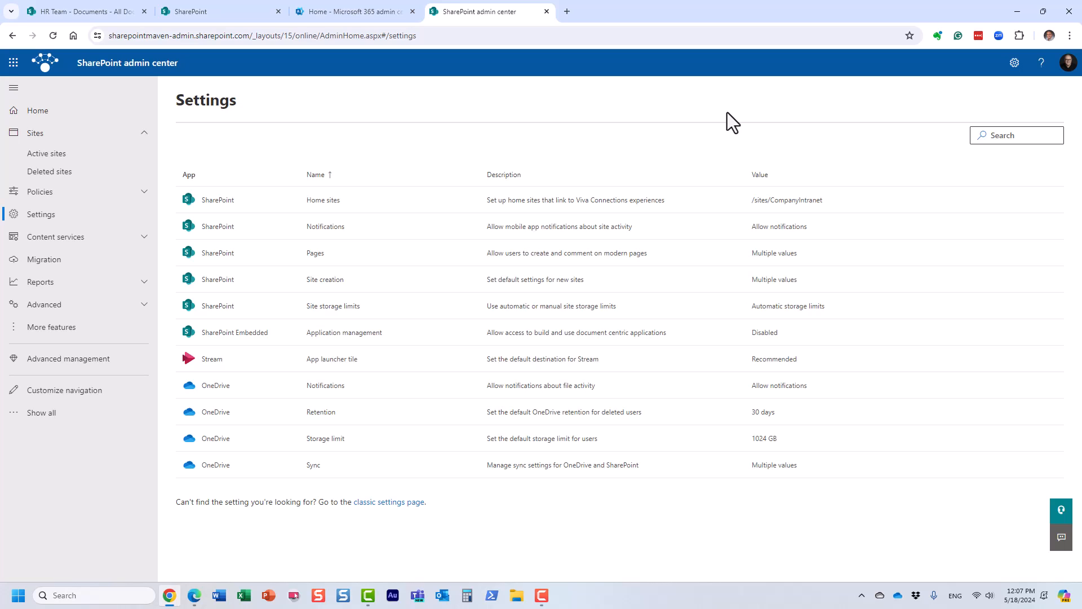
Open the site creation dialog on the SharePoint start page, view the Team site and Communication site choices, and close it without creating anything.
{"action": "key", "text": "F10"}
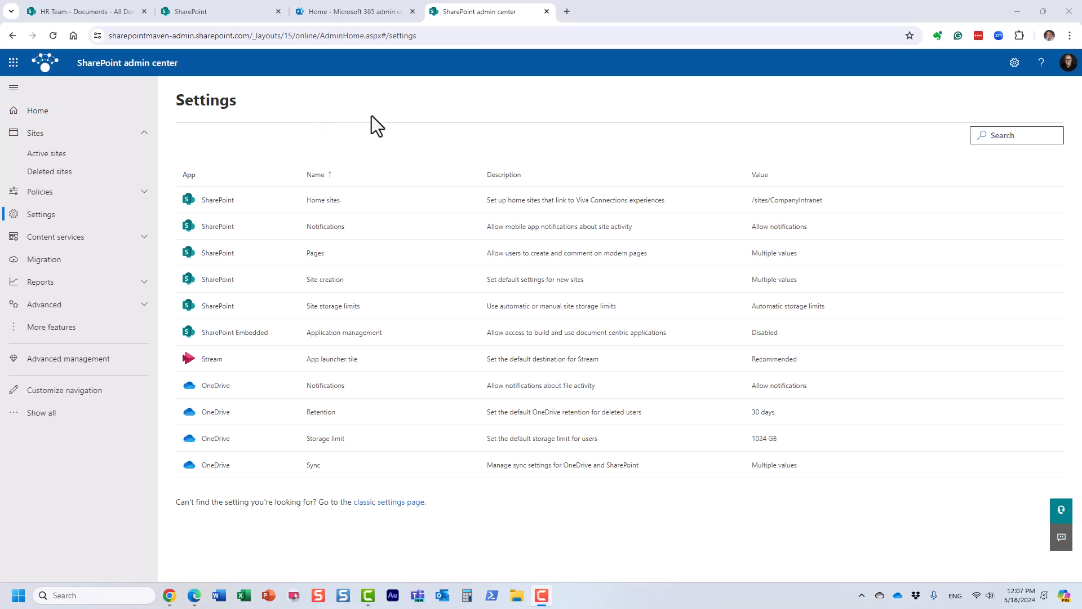
{"action": "left_click", "coordinate": [204, 10]}
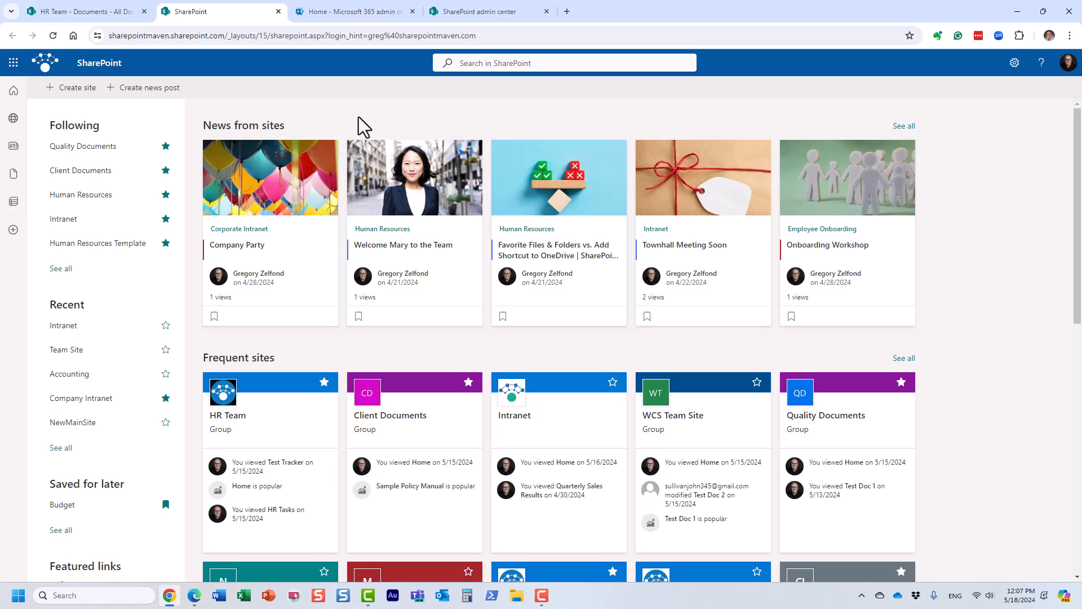
{"action": "left_click", "coordinate": [490, 13]}
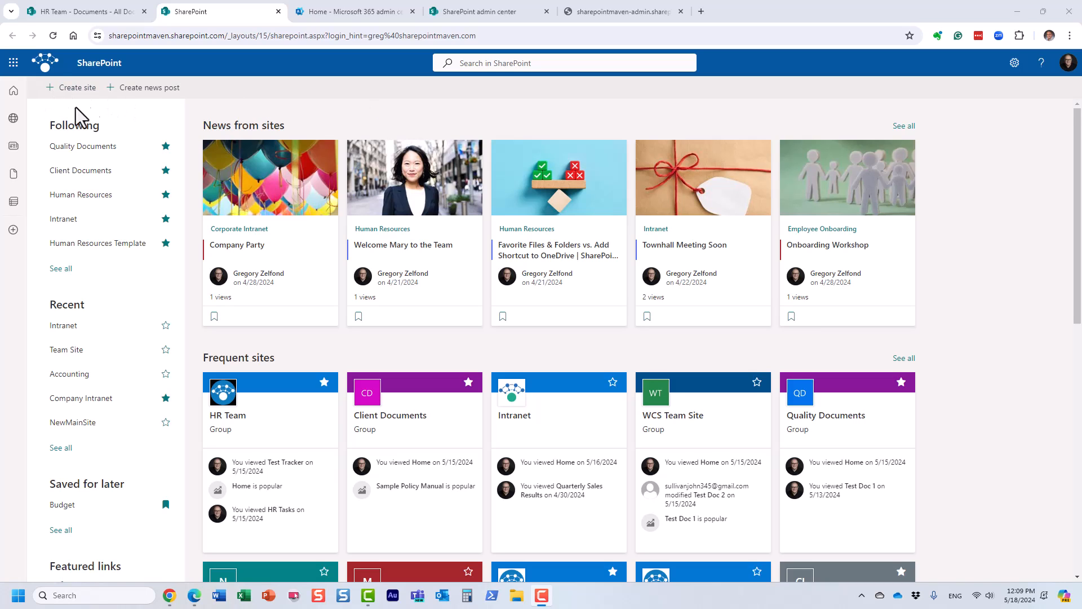
{"action": "left_click", "coordinate": [67, 89]}
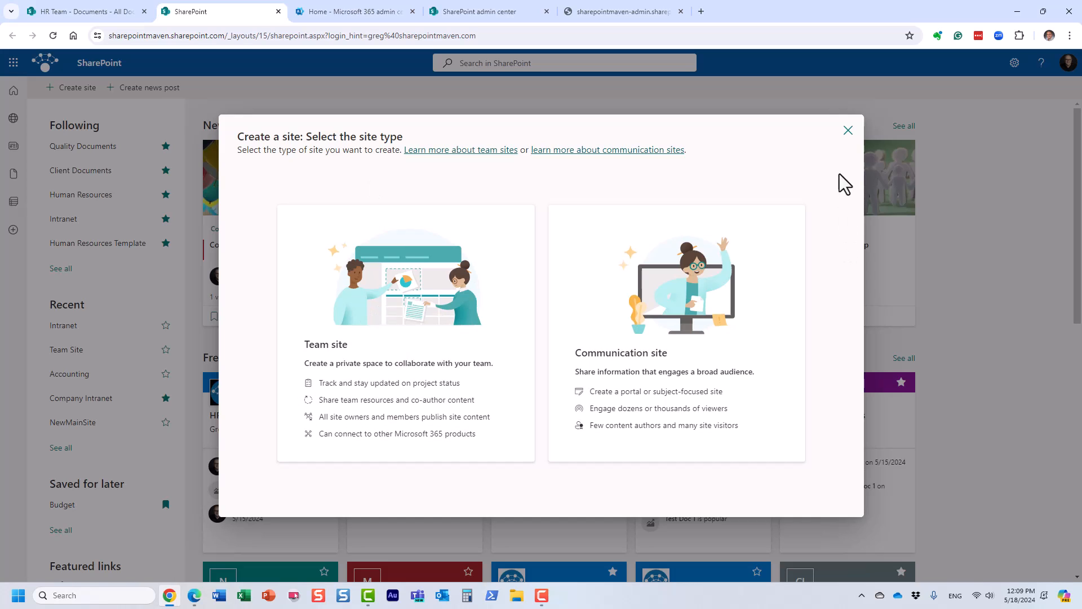
{"action": "left_click", "coordinate": [849, 132]}
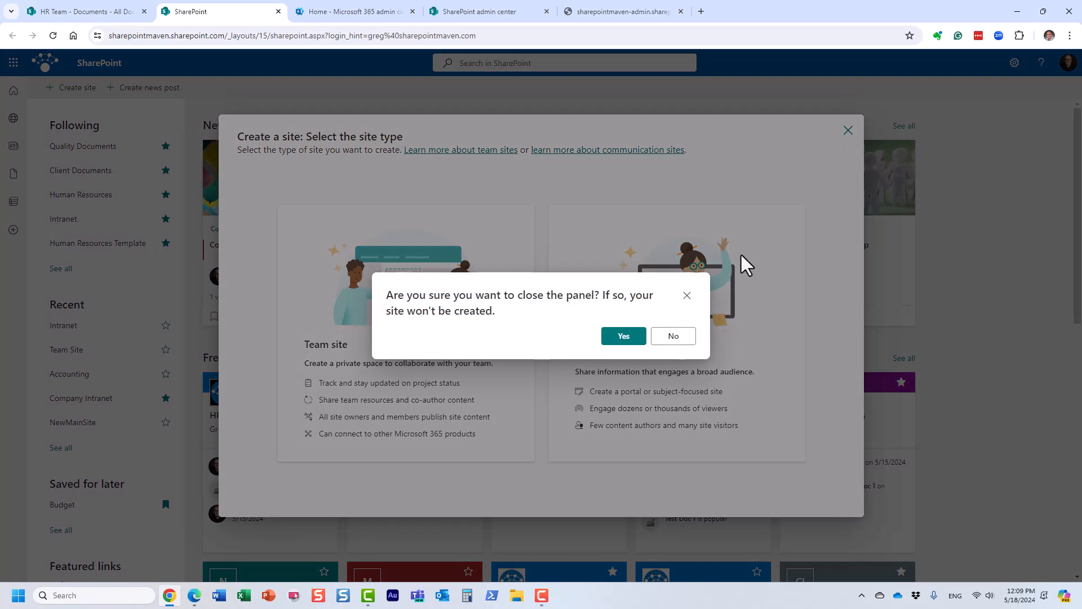
{"action": "left_click", "coordinate": [622, 339]}
Go to the HR Team site's home page and examine the site portion of its URL.
{"action": "left_click", "coordinate": [99, 13]}
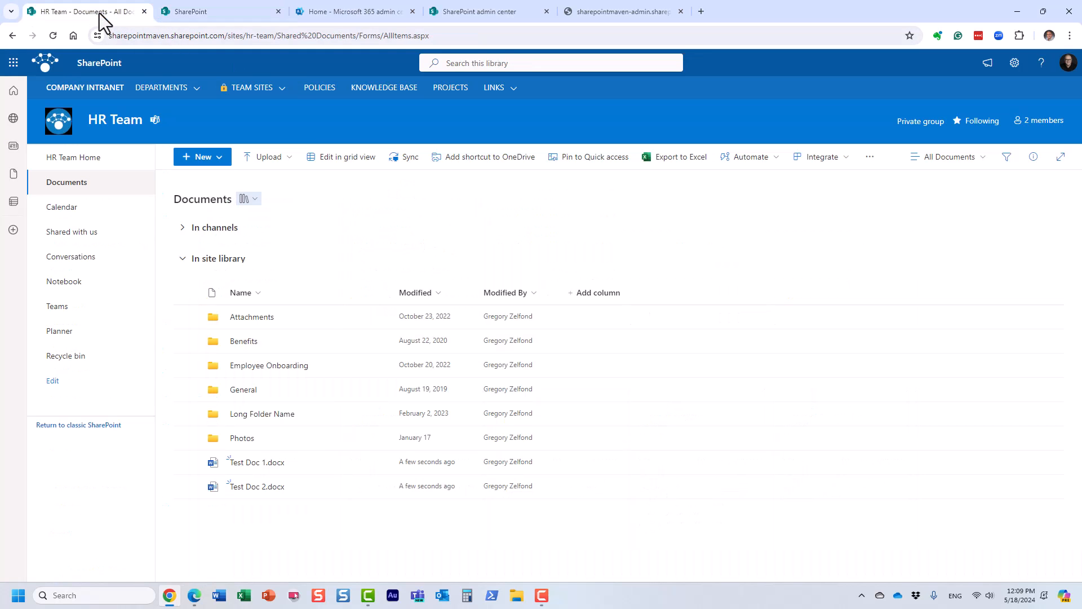
{"action": "left_click", "coordinate": [63, 164]}
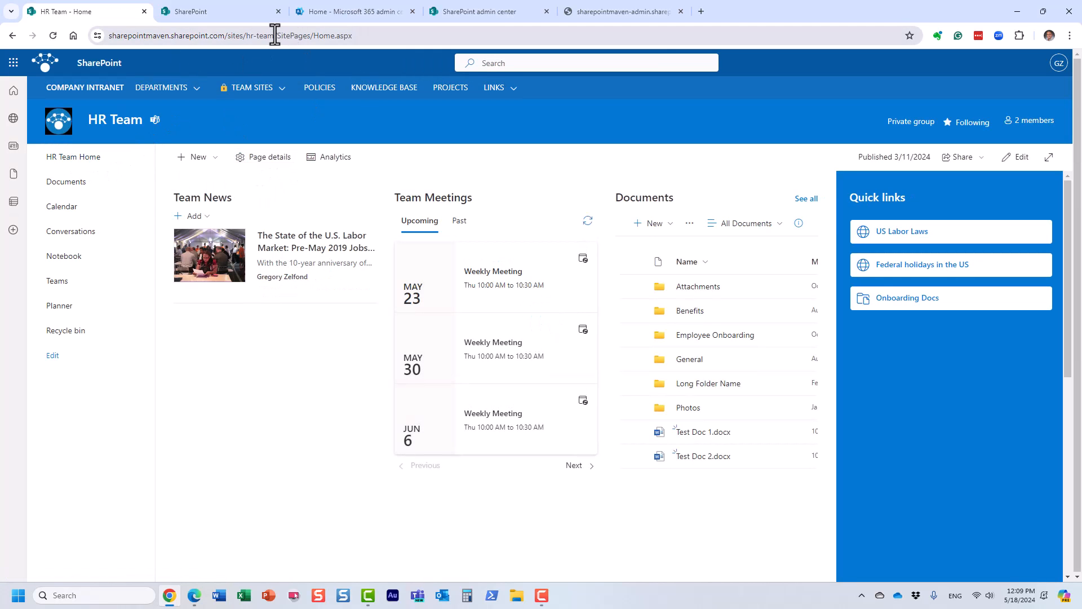
{"action": "left_click_drag", "start_coordinate": [278, 35], "coordinate": [36, 34]}
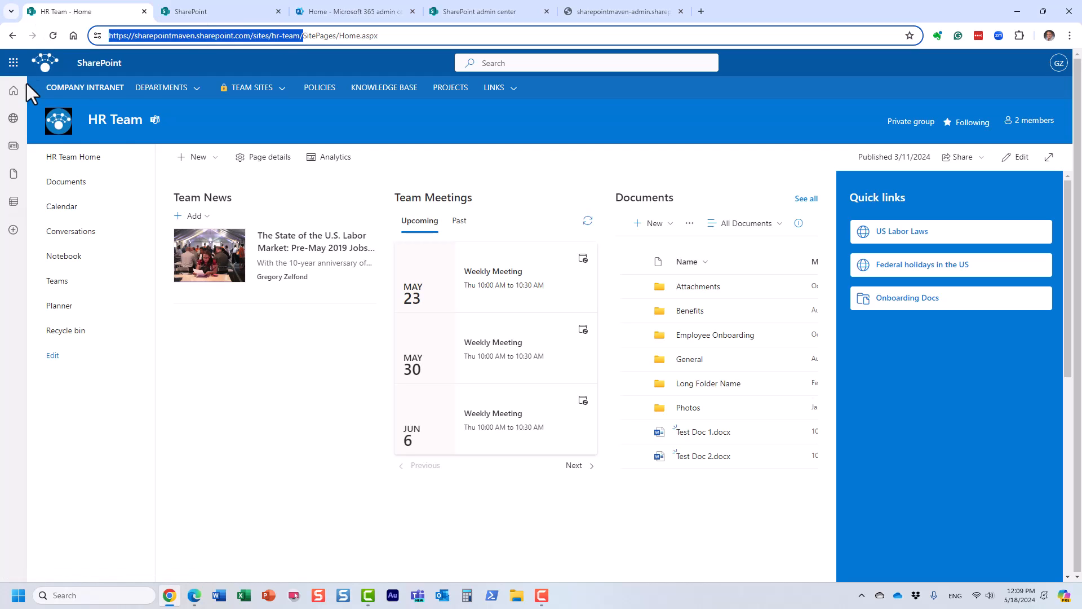
Open the Human Resources site listed under the North America departments and examine its URL.
{"action": "mouse_move", "coordinate": [182, 85]}
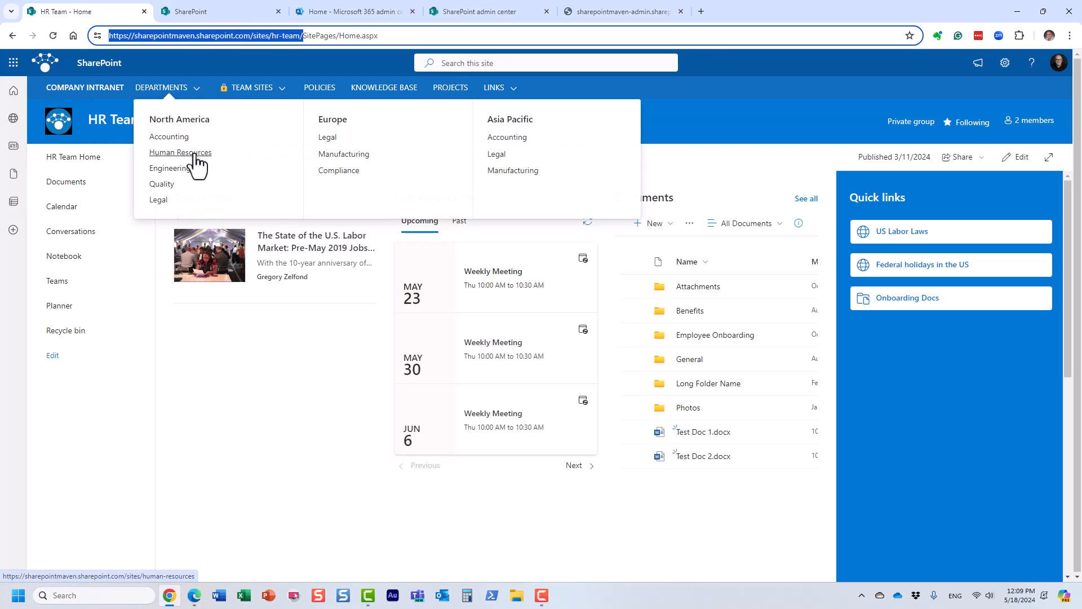
{"action": "left_click", "coordinate": [194, 154]}
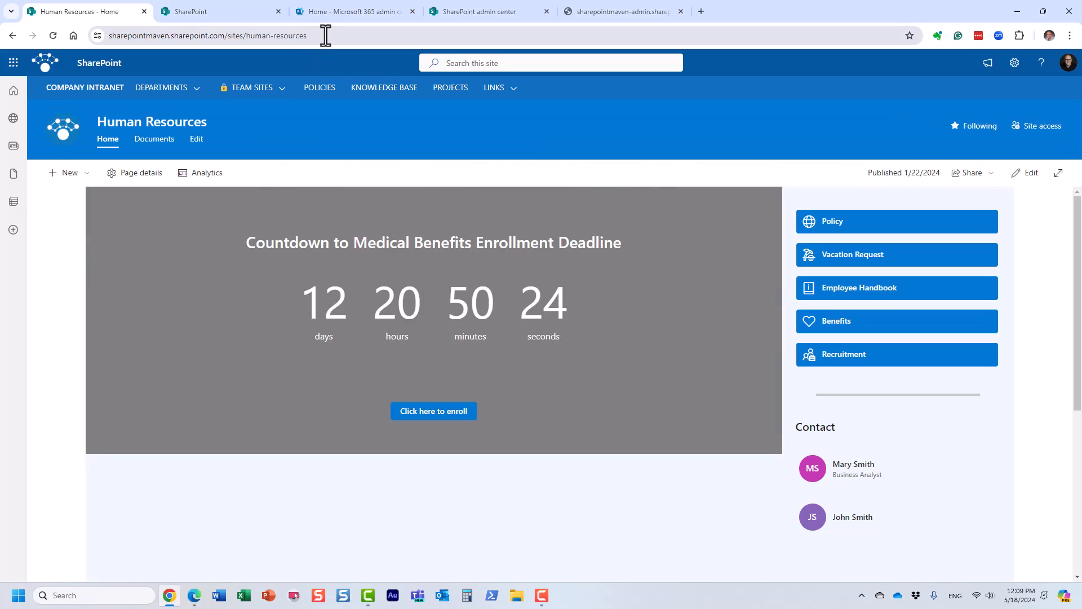
{"action": "left_click_drag", "start_coordinate": [326, 35], "coordinate": [145, 58]}
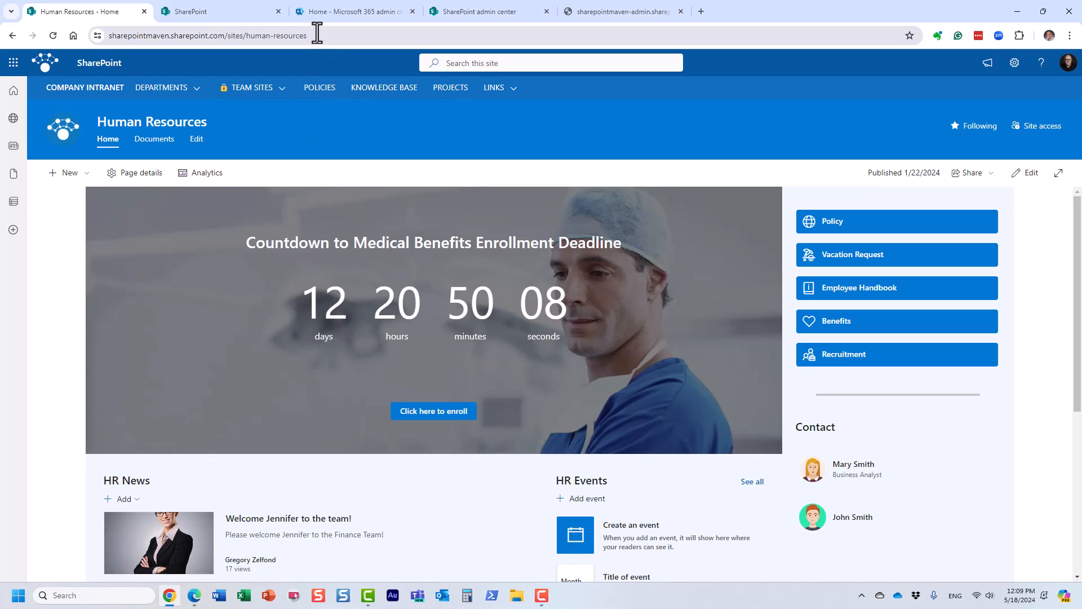
{"action": "left_click_drag", "start_coordinate": [321, 36], "coordinate": [47, 32]}
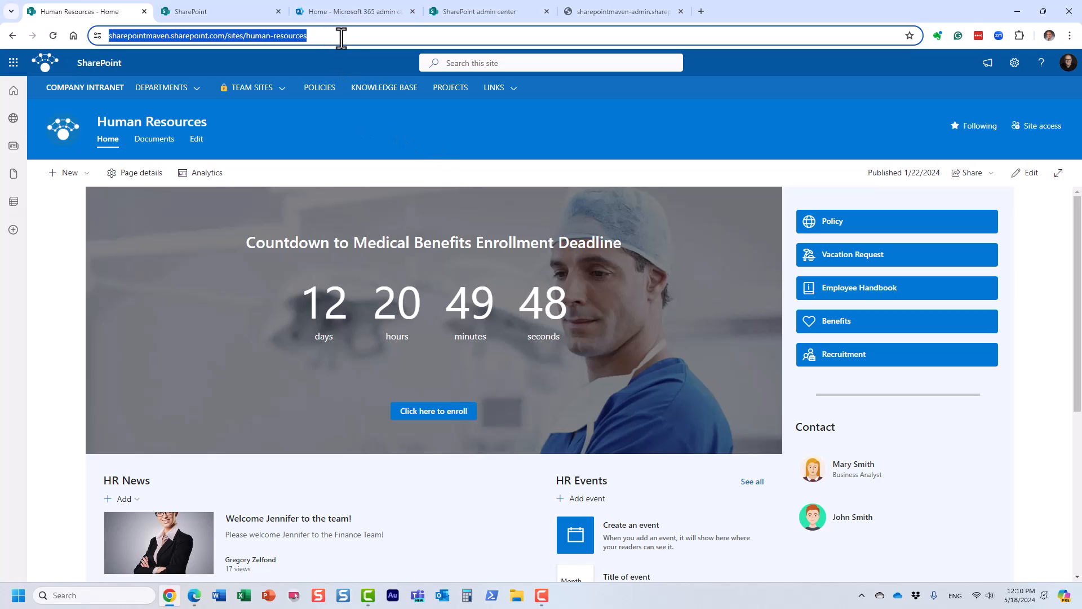
{"action": "left_click", "coordinate": [321, 121]}
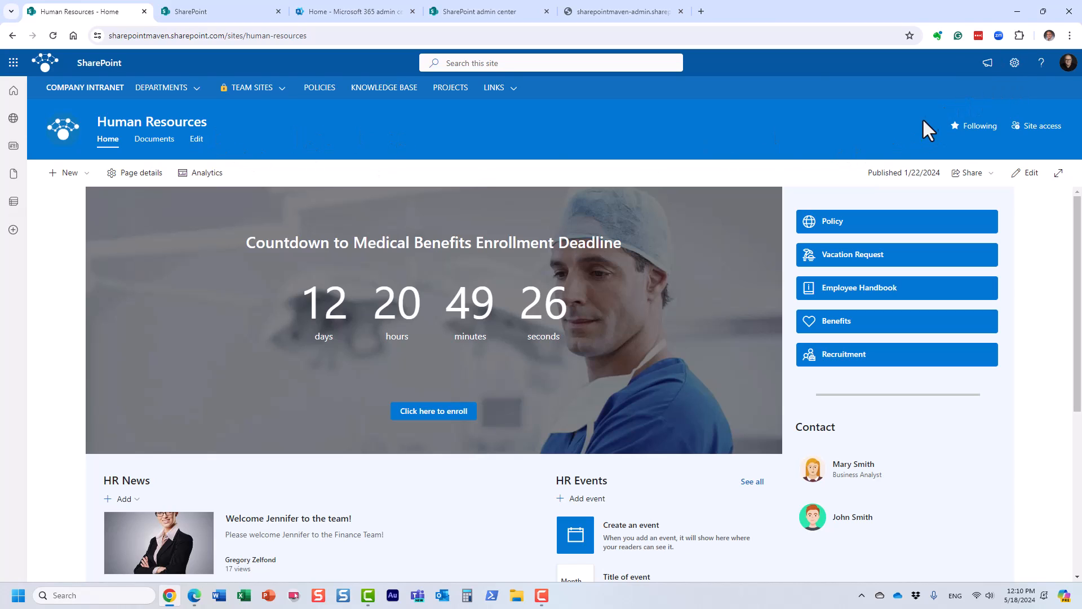
In the Human Resources site contents, view the subsites and open the form for creating a new subsite.
{"action": "left_click", "coordinate": [1015, 62]}
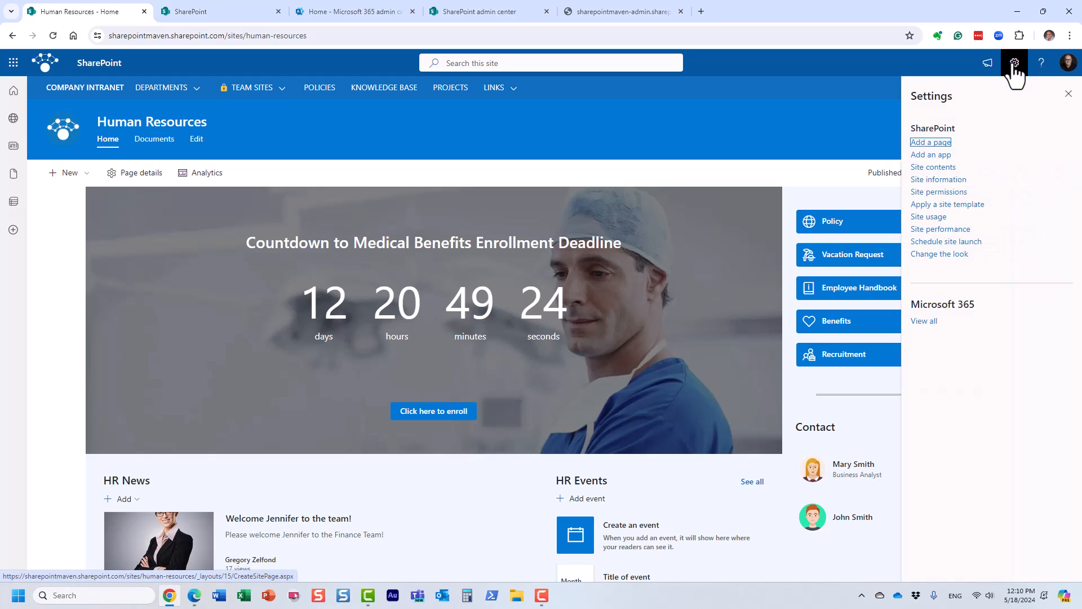
{"action": "left_click", "coordinate": [951, 168]}
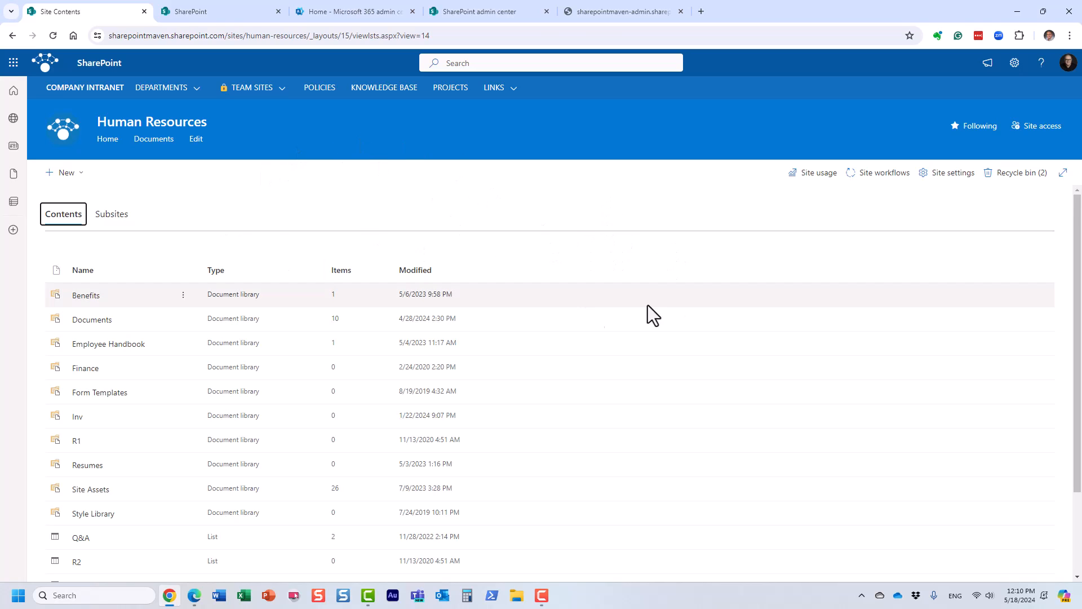
{"action": "left_click", "coordinate": [123, 221]}
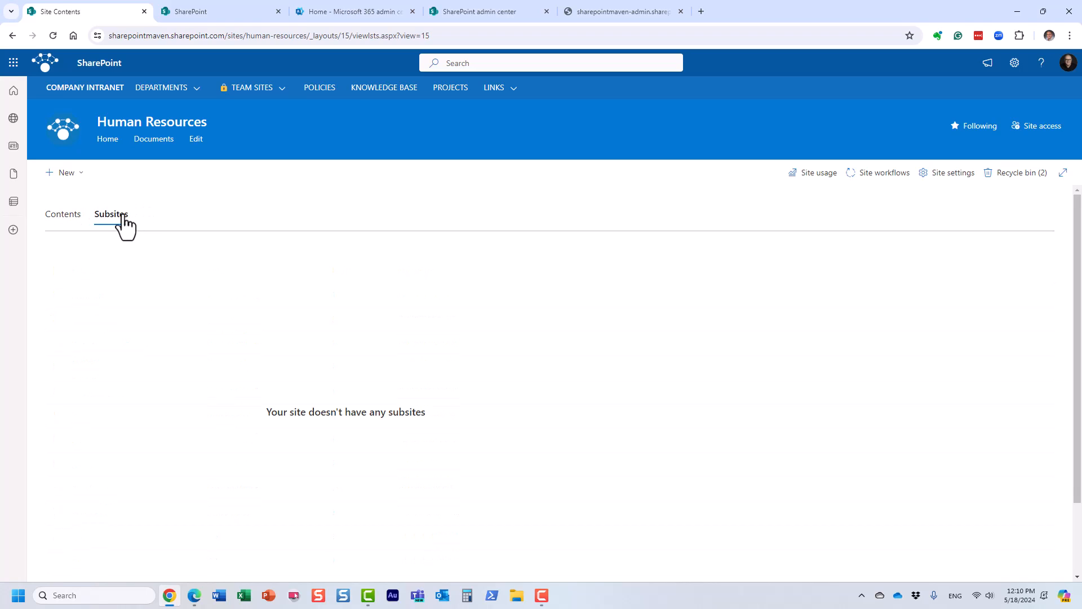
{"action": "left_click", "coordinate": [84, 189]}
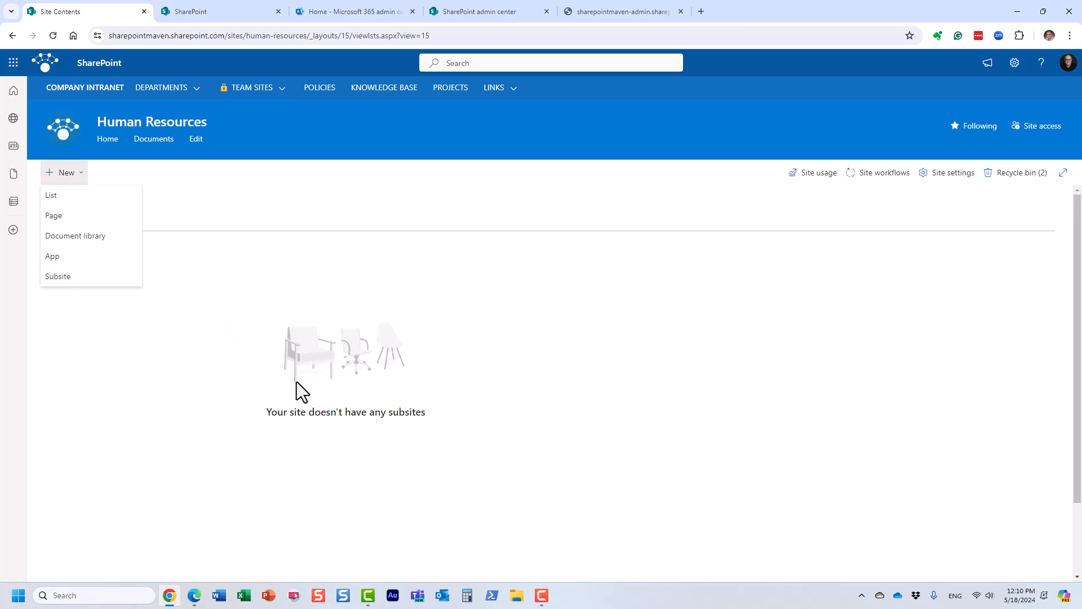
{"action": "left_click", "coordinate": [97, 289]}
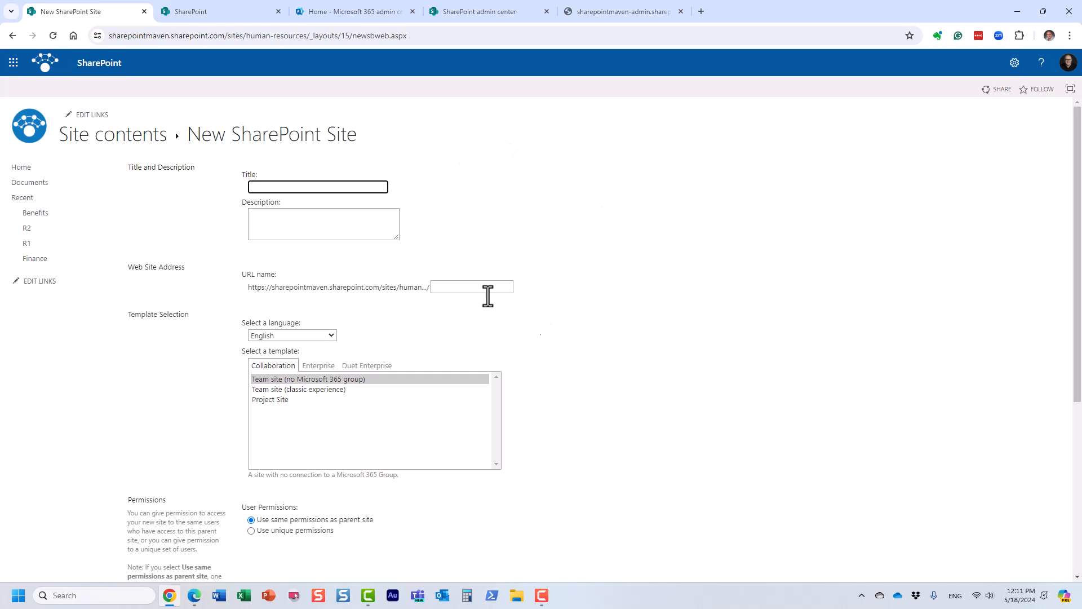
Leave the new subsite form for the site contents and review the item types that can be created there.
{"action": "left_click", "coordinate": [106, 148]}
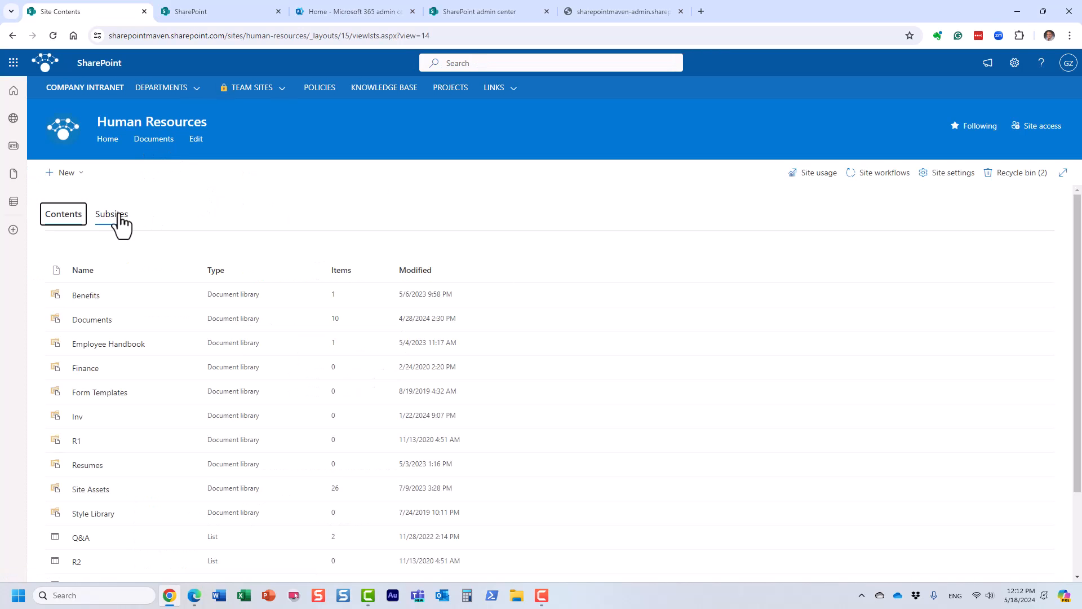
{"action": "left_click", "coordinate": [71, 175]}
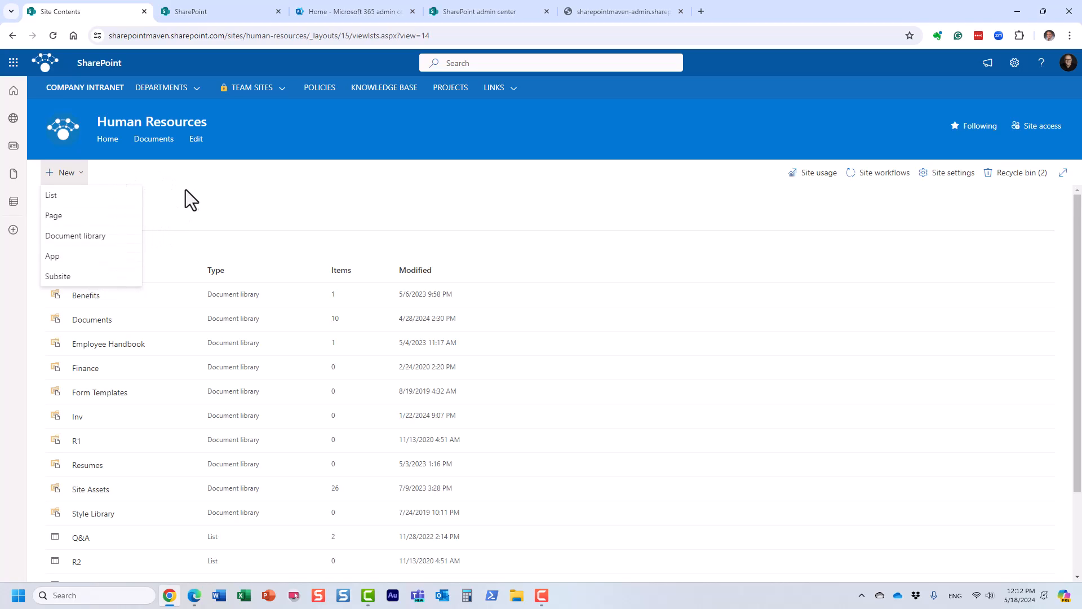
{"action": "left_click", "coordinate": [247, 183]}
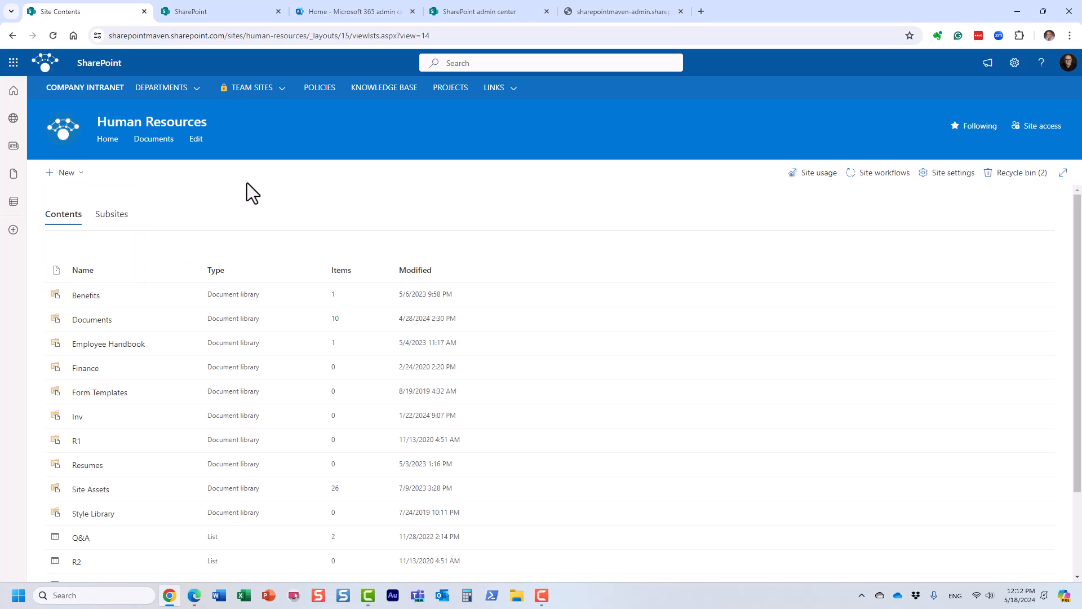
{"action": "left_click", "coordinate": [69, 173]}
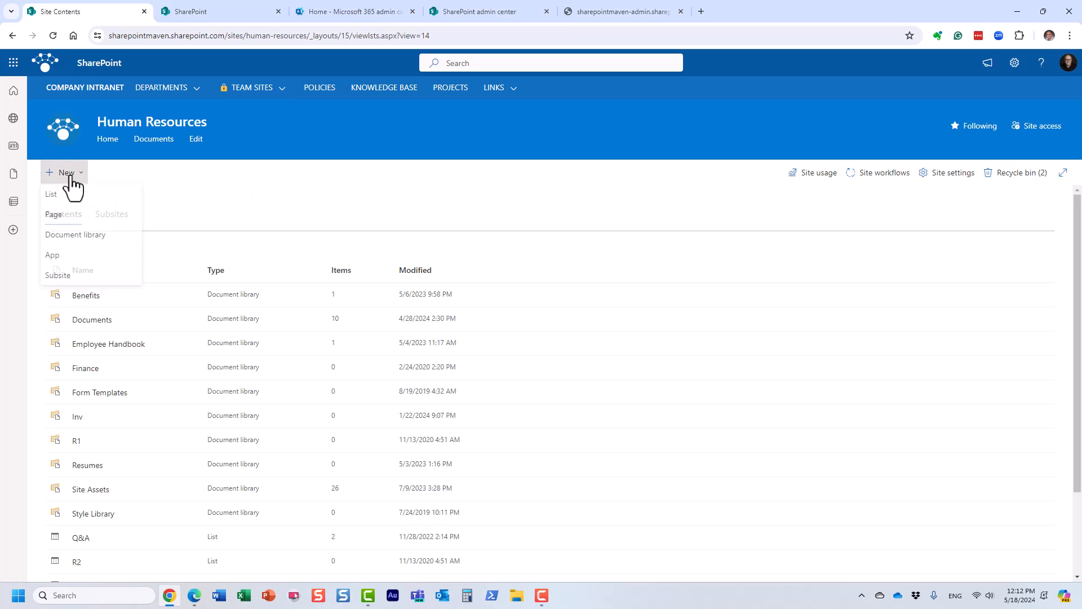
{"action": "left_click", "coordinate": [235, 191]}
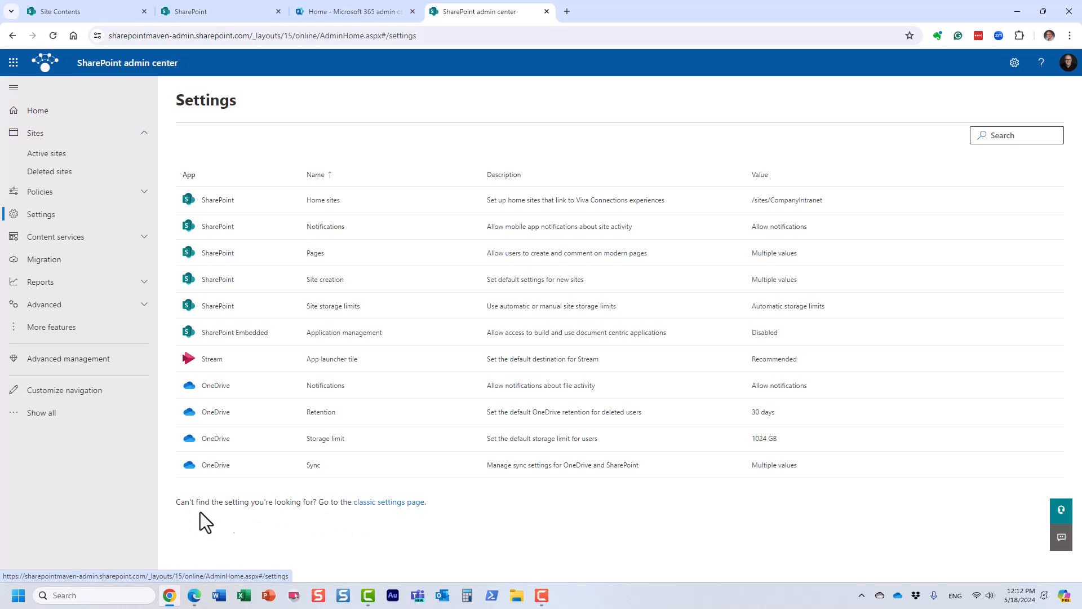
Open the classic settings page from the SharePoint admin center and select Disable subsite creation for all sites.
{"action": "left_click", "coordinate": [393, 507]}
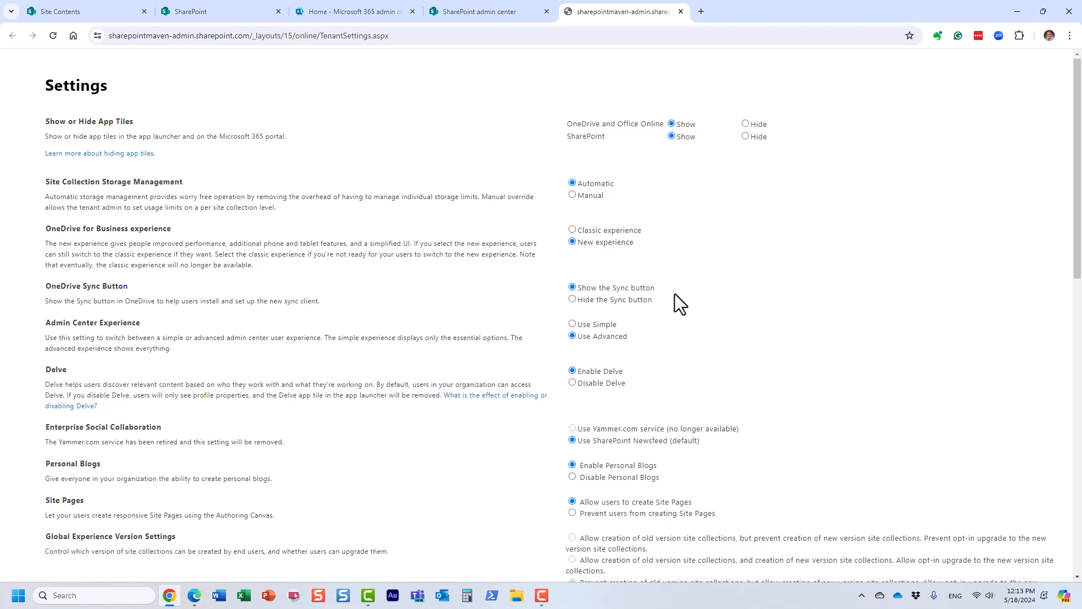
{"action": "left_click_drag", "start_coordinate": [1077, 243], "coordinate": [1075, 478]}
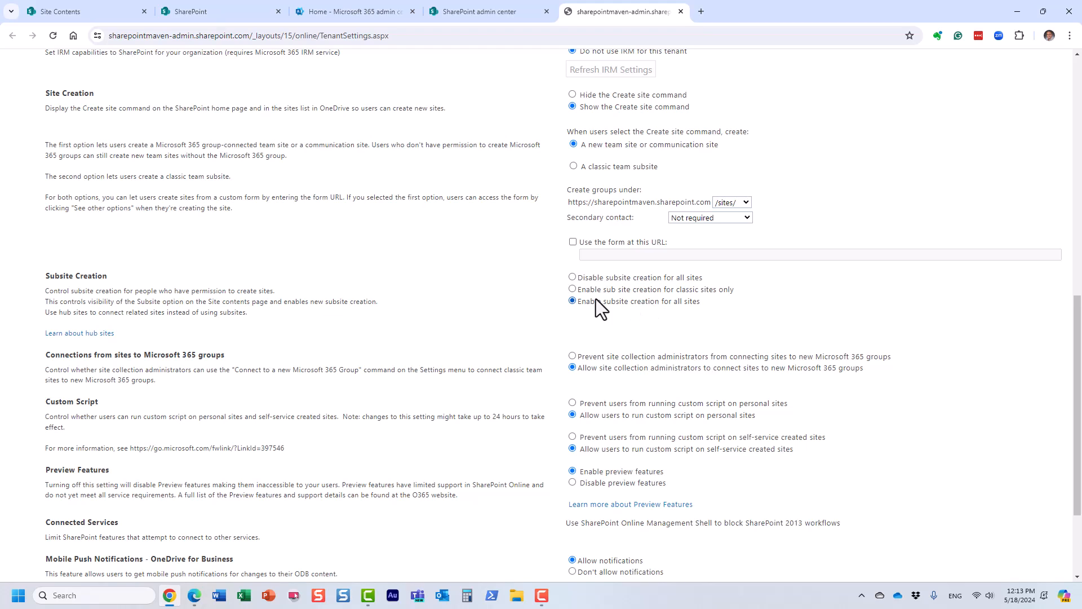
{"action": "left_click", "coordinate": [579, 277]}
{"action": "left_click_drag", "start_coordinate": [1078, 328], "coordinate": [1078, 387]}
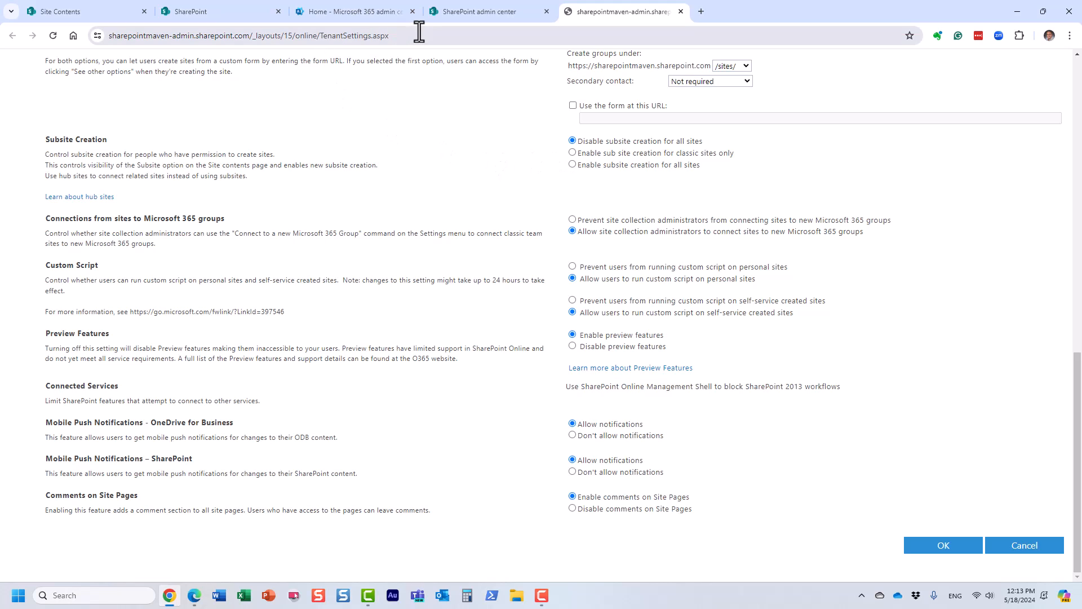
Check the Human Resources site contents for whether Subsite is offered among the new item types.
{"action": "left_click", "coordinate": [89, 12]}
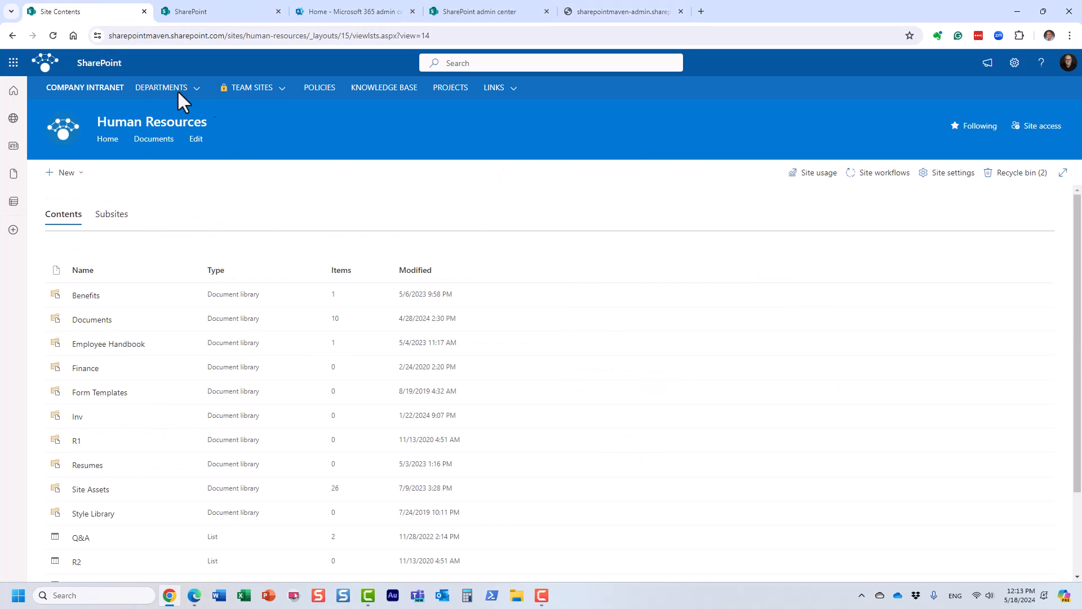
{"action": "left_click", "coordinate": [82, 172]}
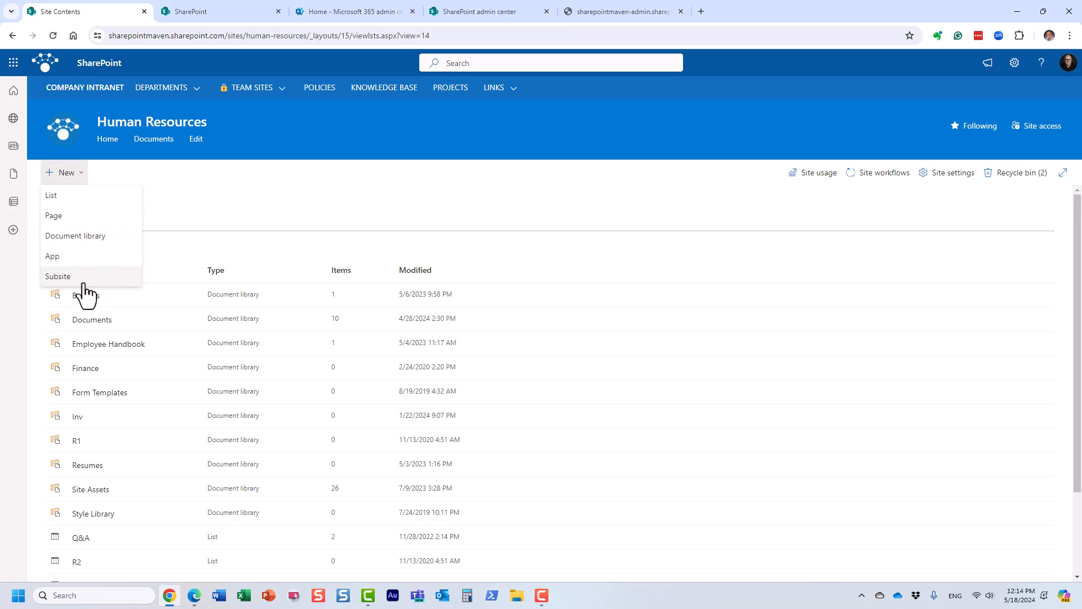
Close the list of new item types and open the term store in the SharePoint admin center.
{"action": "left_click", "coordinate": [217, 186]}
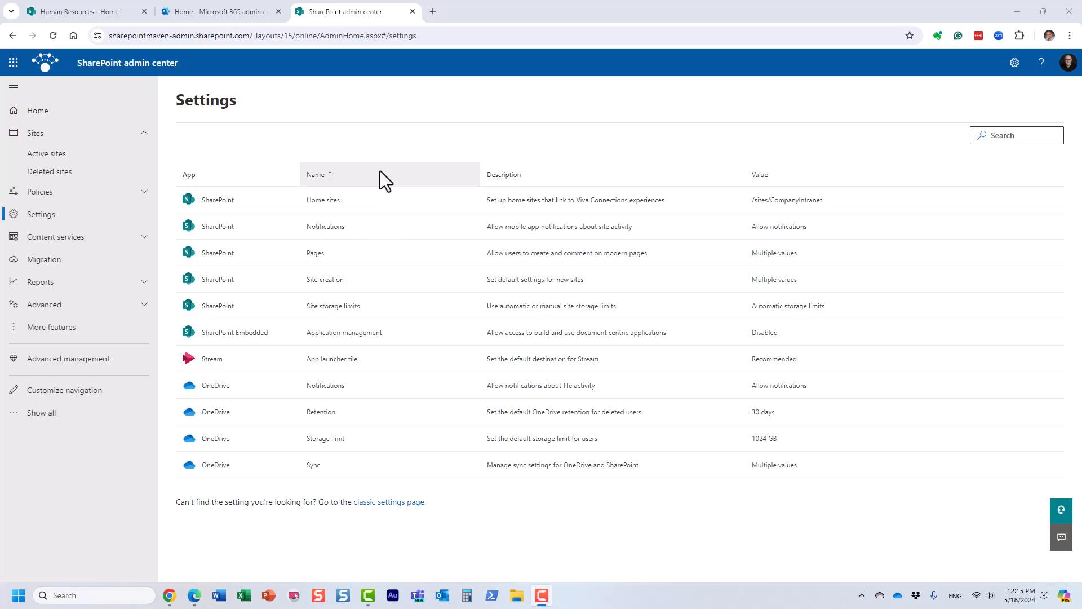
{"action": "left_click", "coordinate": [71, 237]}
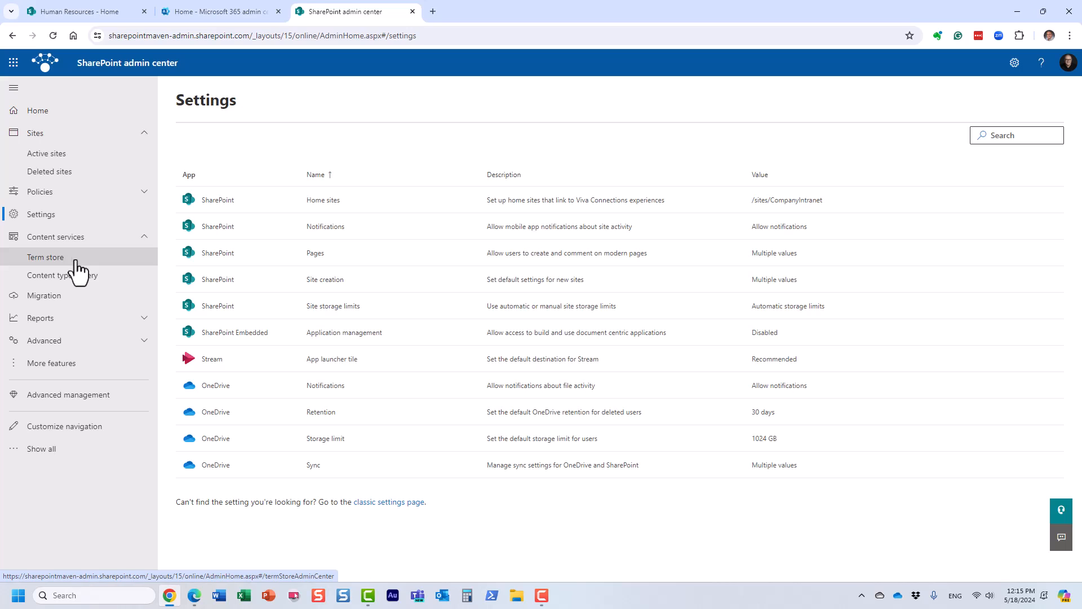
{"action": "left_click", "coordinate": [72, 262]}
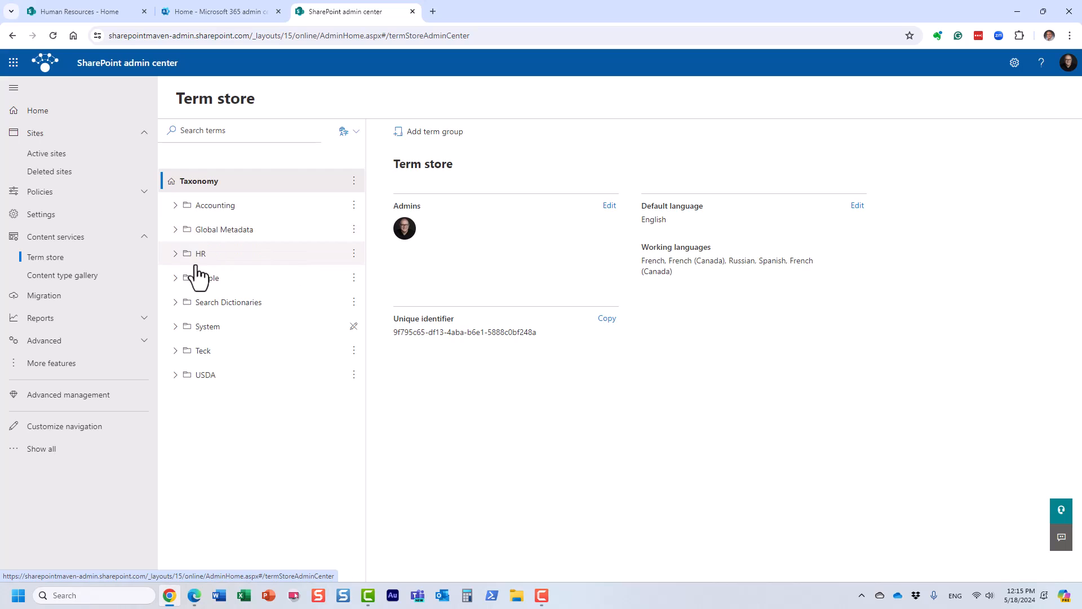
Review the Department and Document Type term sets in the Global Metadata group and the actions available for that group.
{"action": "left_click", "coordinate": [175, 230]}
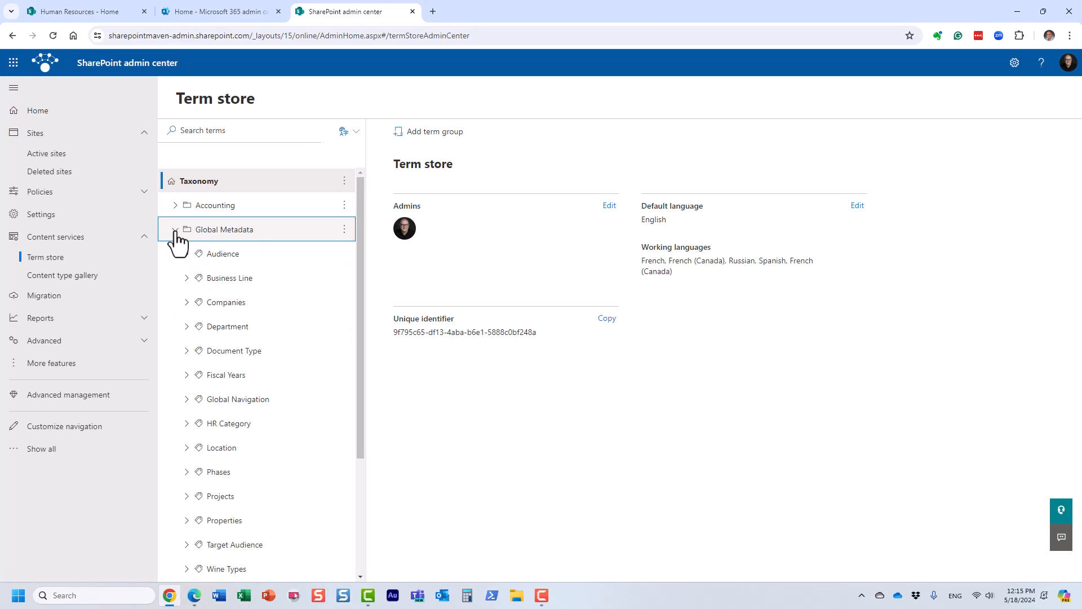
{"action": "left_click", "coordinate": [187, 327]}
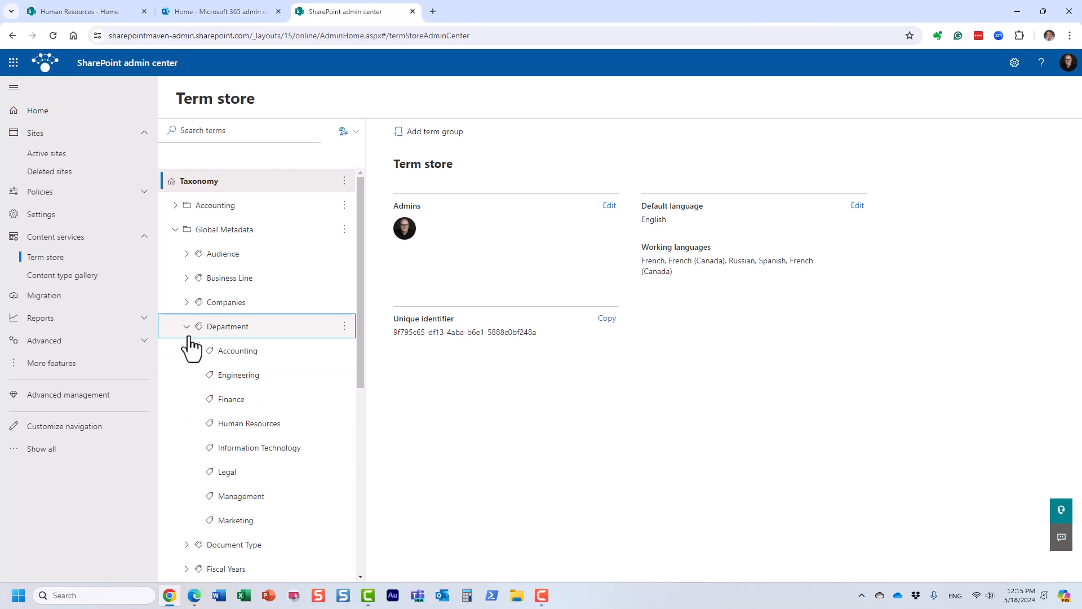
{"action": "left_click", "coordinate": [186, 327]}
{"action": "left_click", "coordinate": [186, 350]}
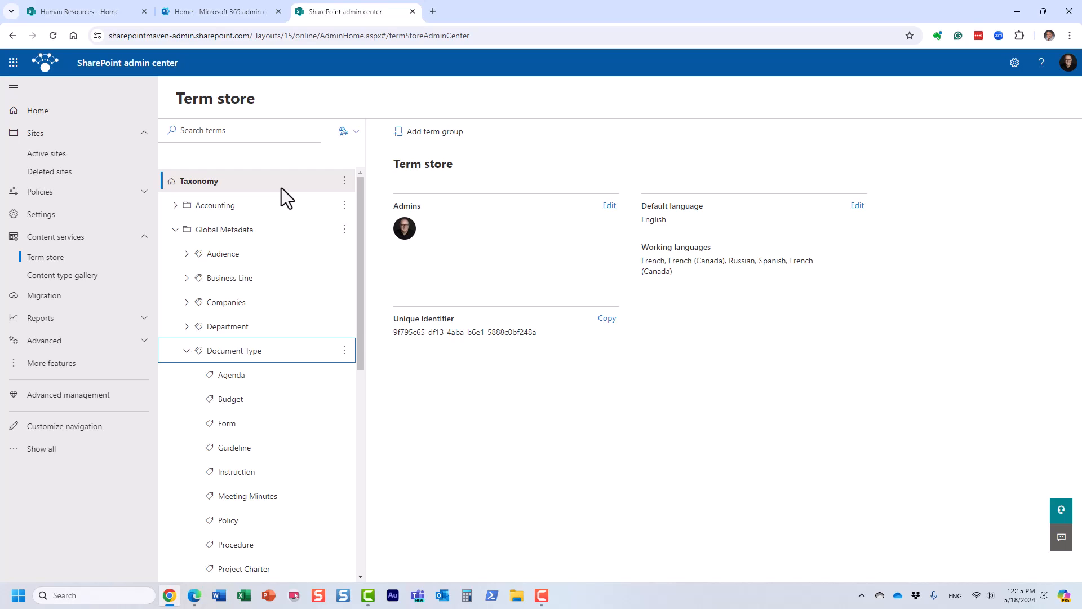
{"action": "left_click", "coordinate": [344, 230]}
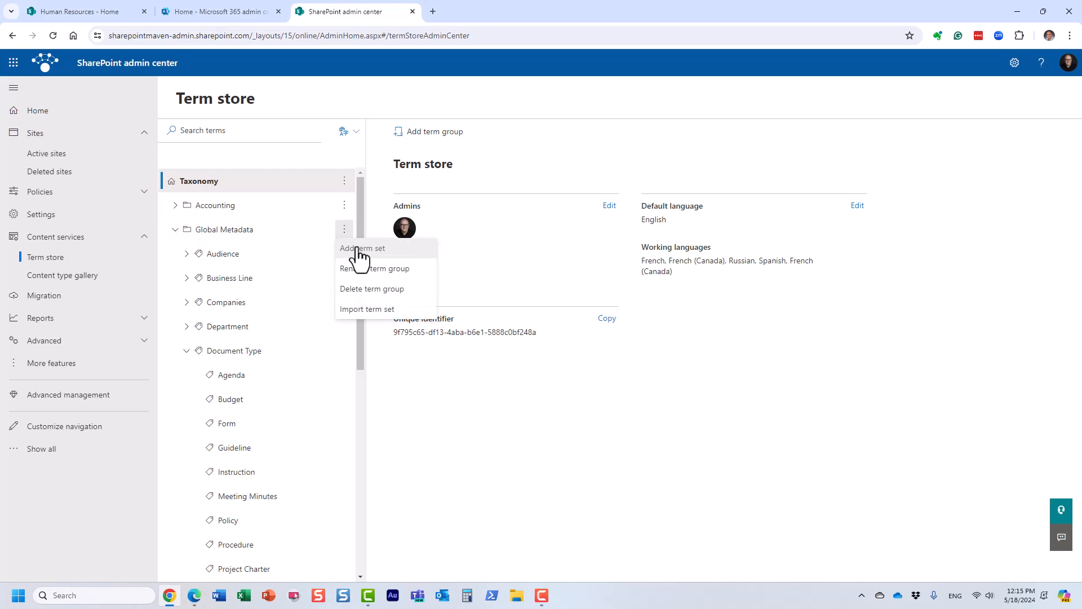
{"action": "left_click", "coordinate": [505, 156]}
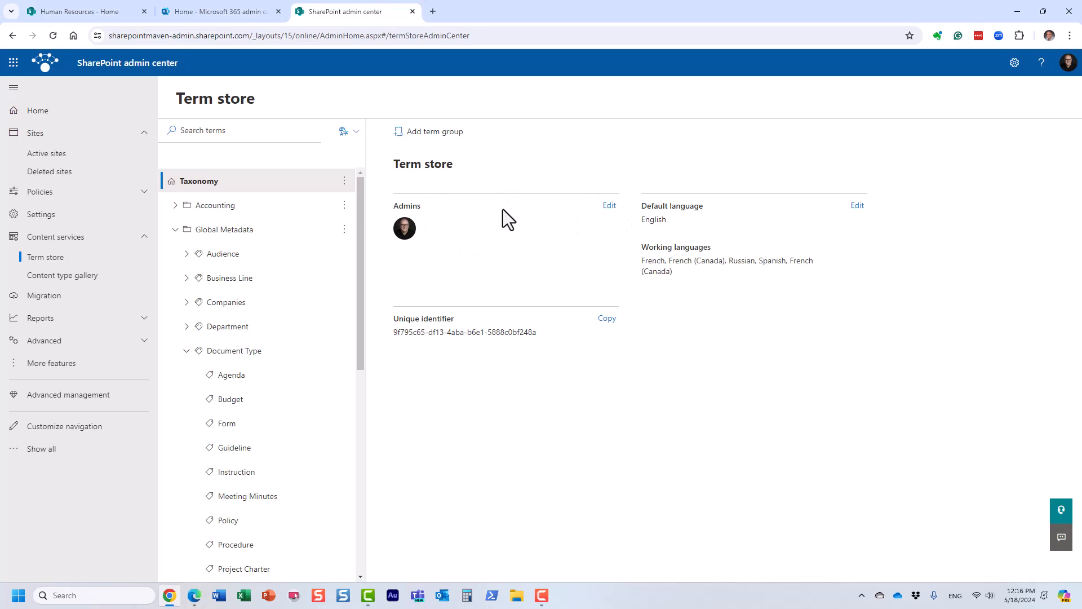
Add another user from the organization as a term store admin and save the admin list.
{"action": "left_click", "coordinate": [609, 206]}
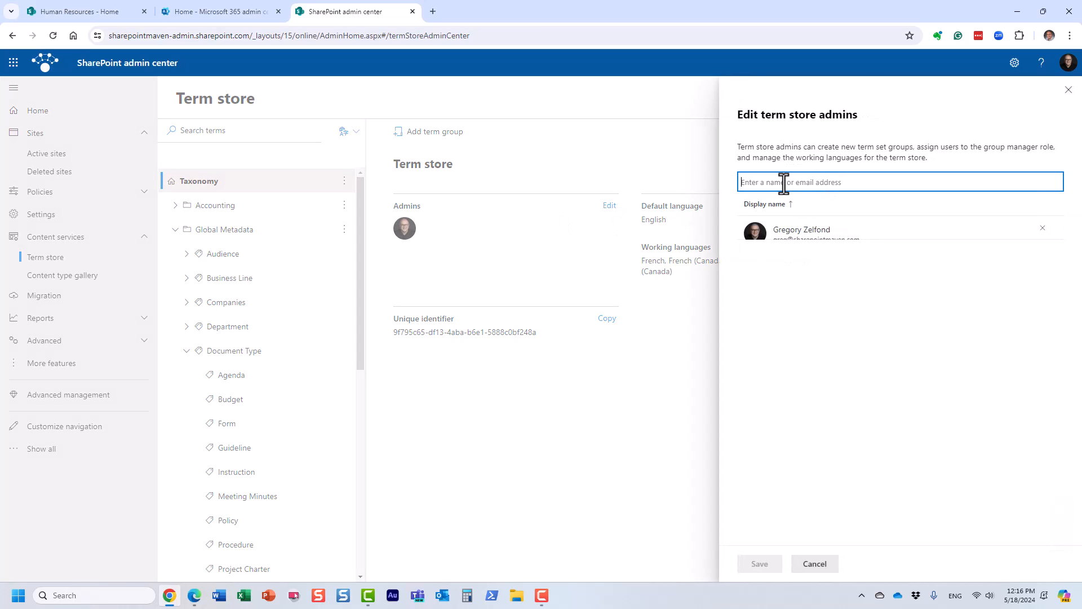
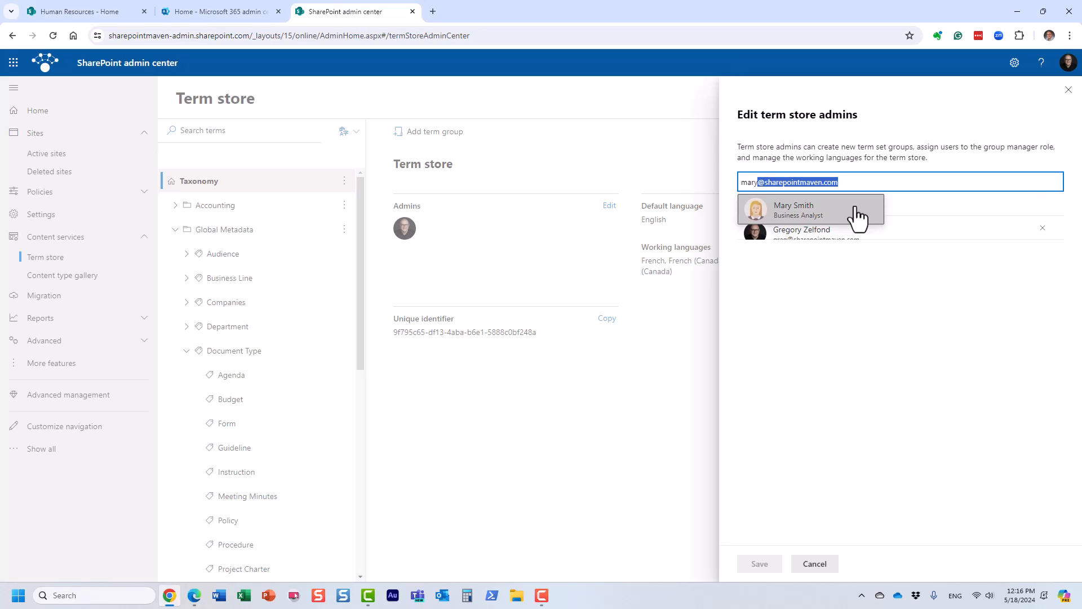
{"action": "left_click", "coordinate": [855, 212]}
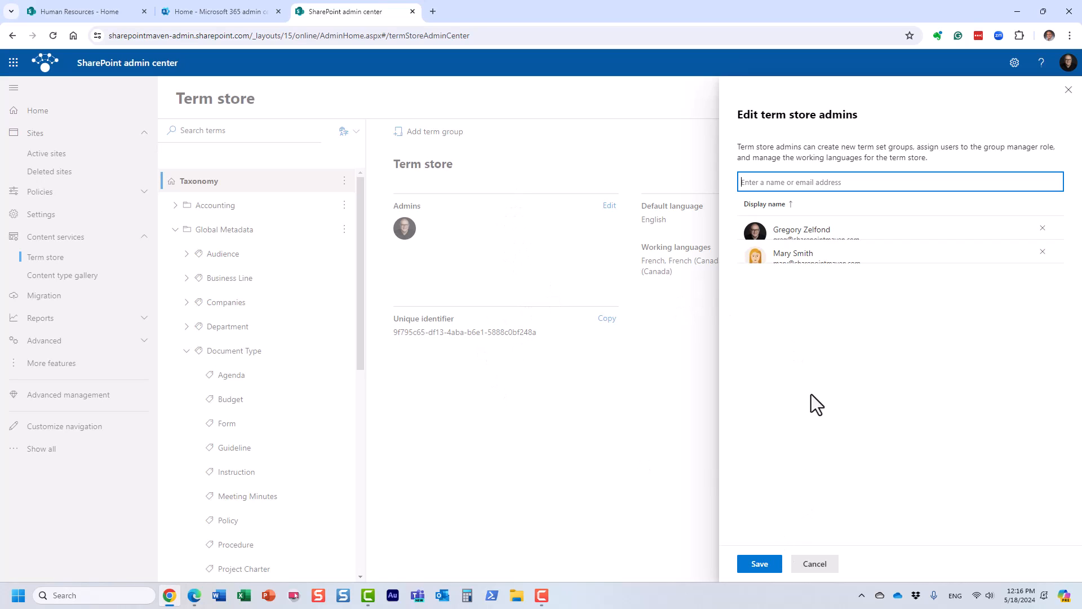
{"action": "left_click", "coordinate": [765, 566]}
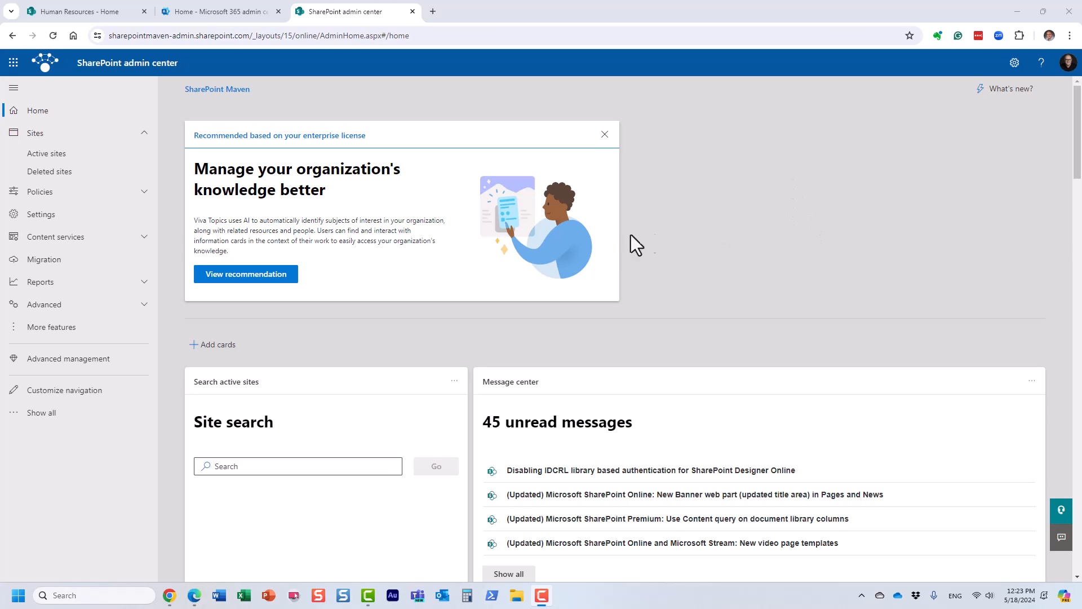
Open the organization's sharing policy, try stricter SharePoint external sharing levels, and set SharePoint to New and existing guests.
{"action": "left_click", "coordinate": [89, 193]}
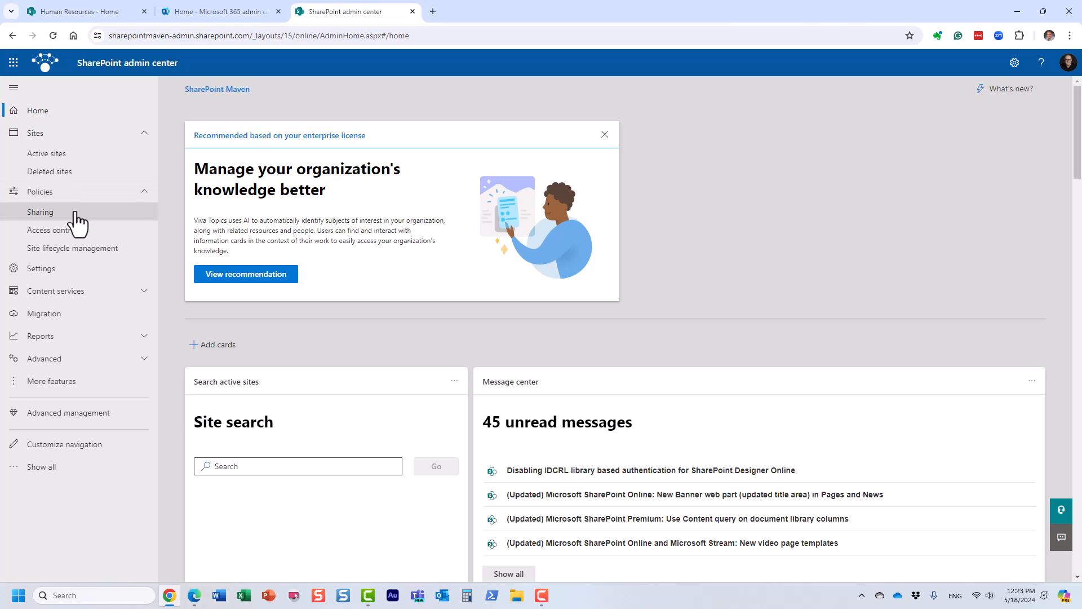
{"action": "left_click", "coordinate": [72, 215]}
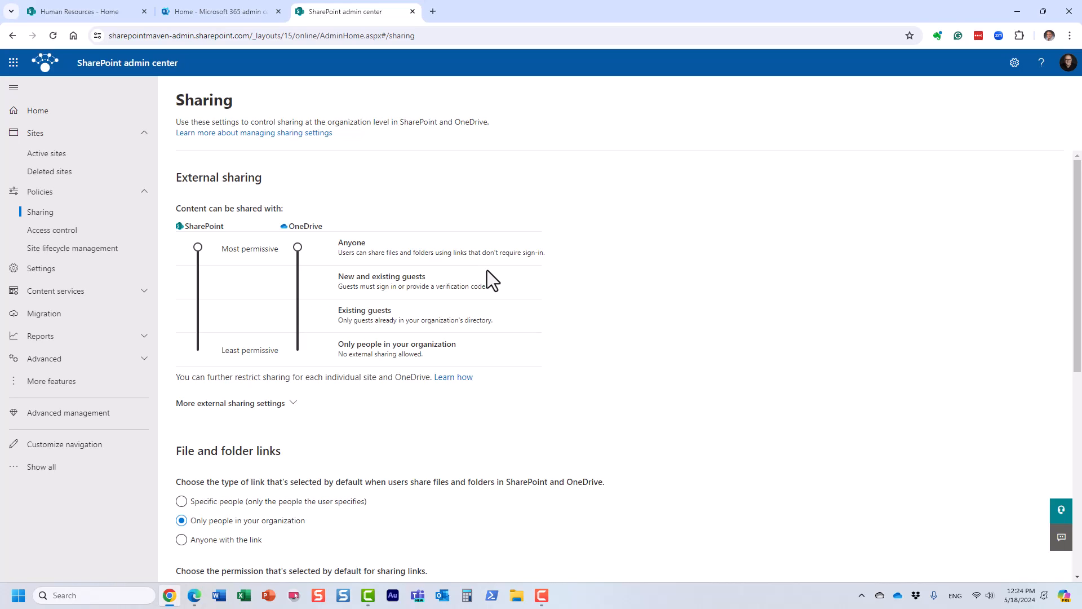
{"action": "left_click_drag", "start_coordinate": [198, 242], "coordinate": [204, 305]}
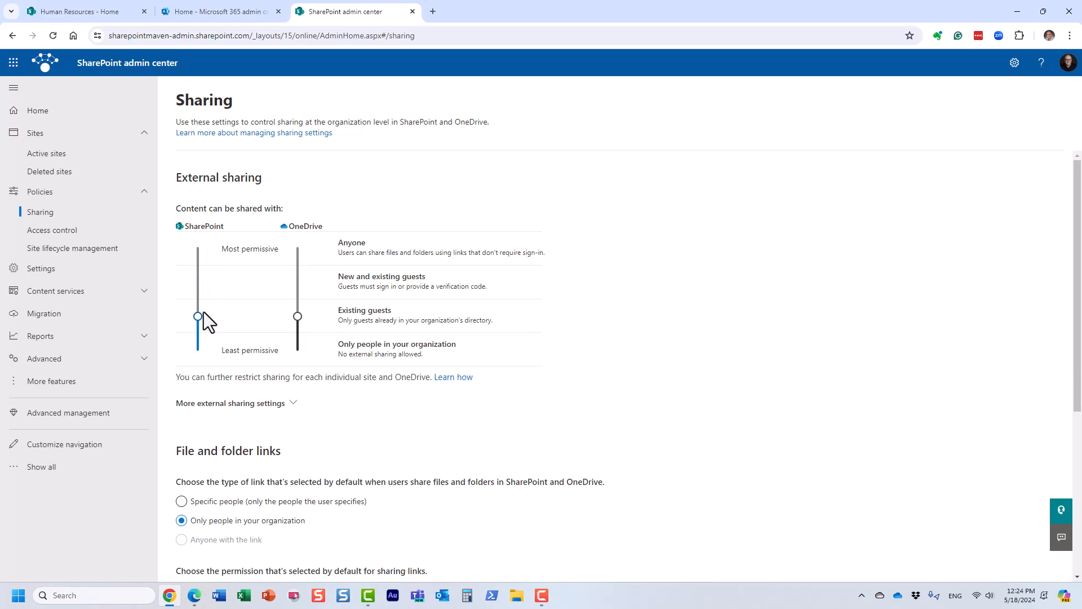
{"action": "left_click_drag", "start_coordinate": [205, 321], "coordinate": [207, 351]}
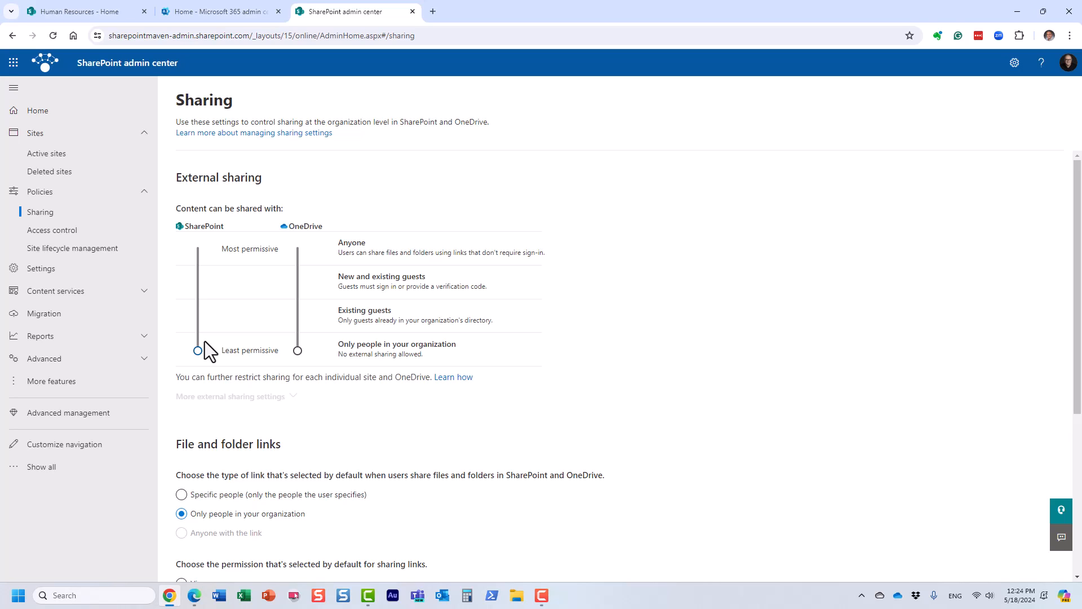
{"action": "left_click_drag", "start_coordinate": [205, 340], "coordinate": [205, 323]}
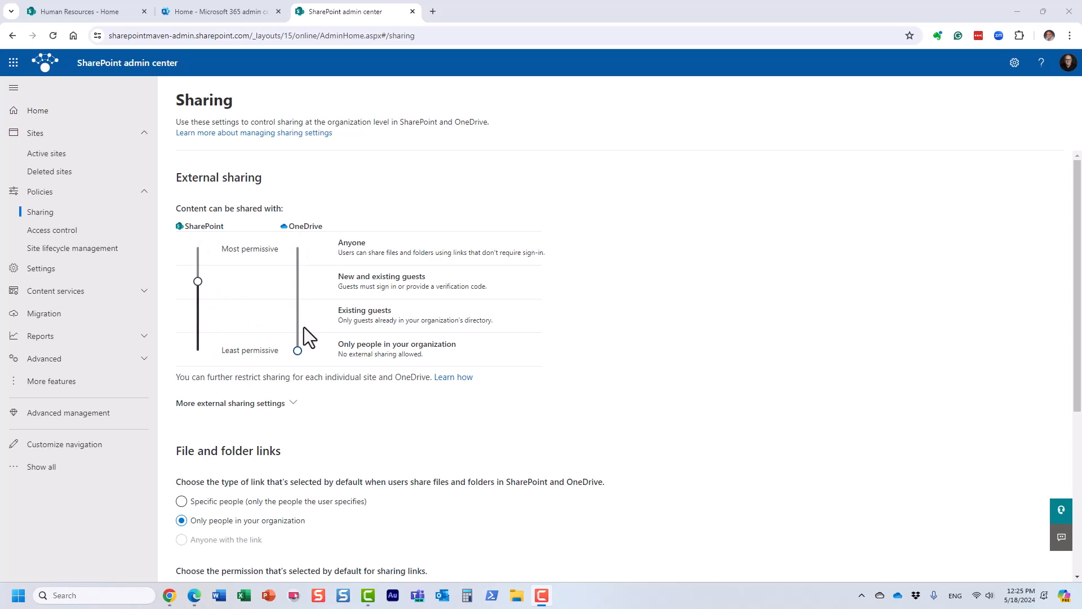
Try stricter external sharing levels for OneDrive and SharePoint, and set both to New and existing guests.
{"action": "left_click_drag", "start_coordinate": [299, 352], "coordinate": [298, 325]}
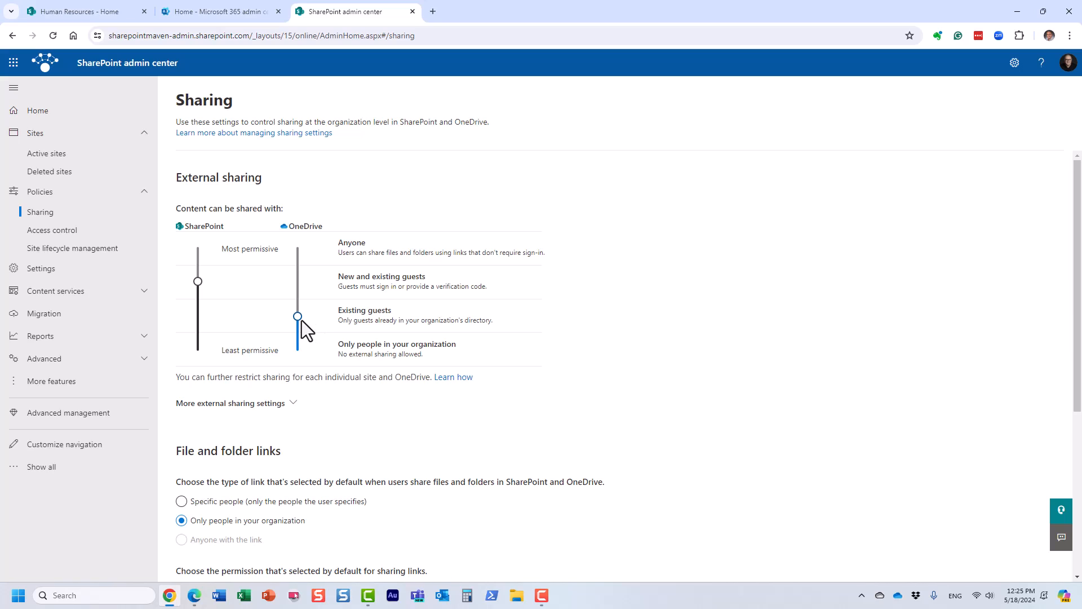
{"action": "left_click_drag", "start_coordinate": [298, 317], "coordinate": [298, 351]}
{"action": "left_click_drag", "start_coordinate": [293, 349], "coordinate": [299, 296]}
{"action": "left_click_drag", "start_coordinate": [199, 282], "coordinate": [203, 322]}
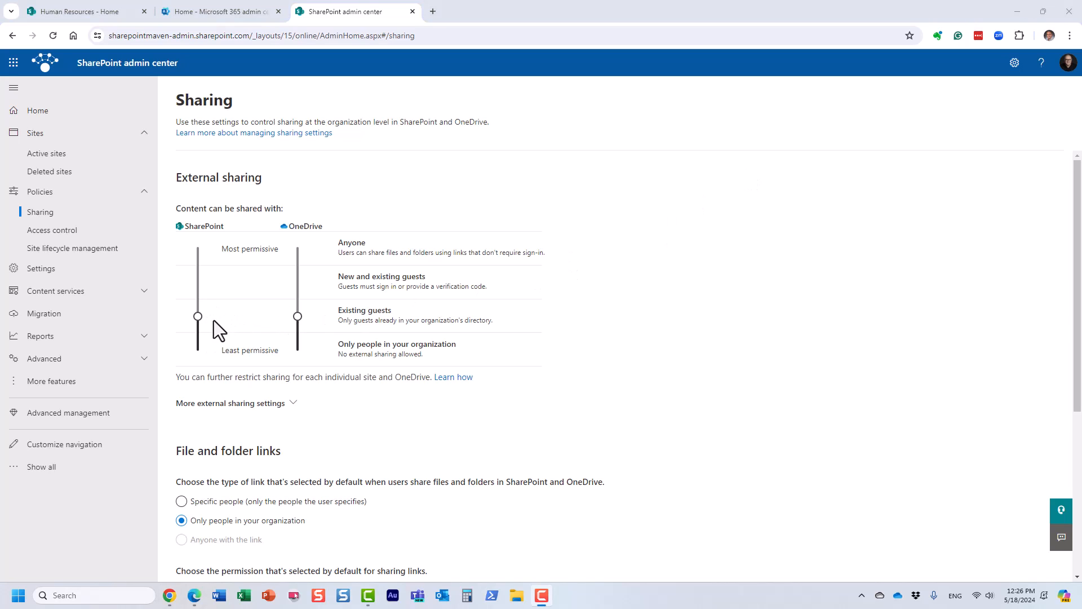
{"action": "left_click_drag", "start_coordinate": [194, 319], "coordinate": [194, 283]}
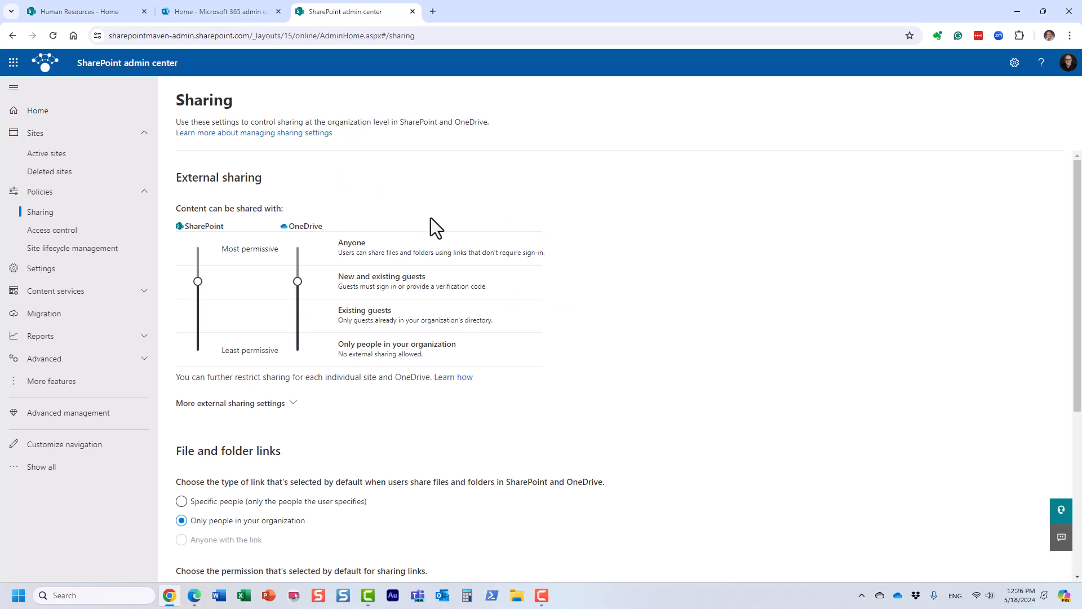
Restrict SharePoint external sharing to Only people in your organization, and return SharePoint and OneDrive to New and existing guests.
{"action": "left_click_drag", "start_coordinate": [197, 281], "coordinate": [198, 347]}
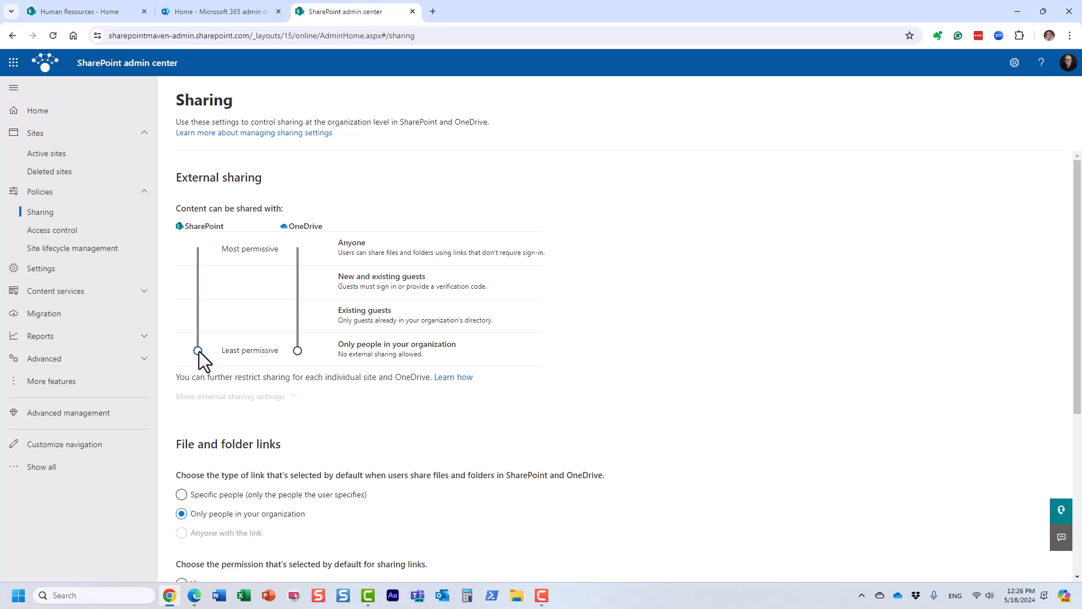
{"action": "left_click_drag", "start_coordinate": [198, 351], "coordinate": [201, 282]}
{"action": "left_click_drag", "start_coordinate": [298, 351], "coordinate": [297, 281]}
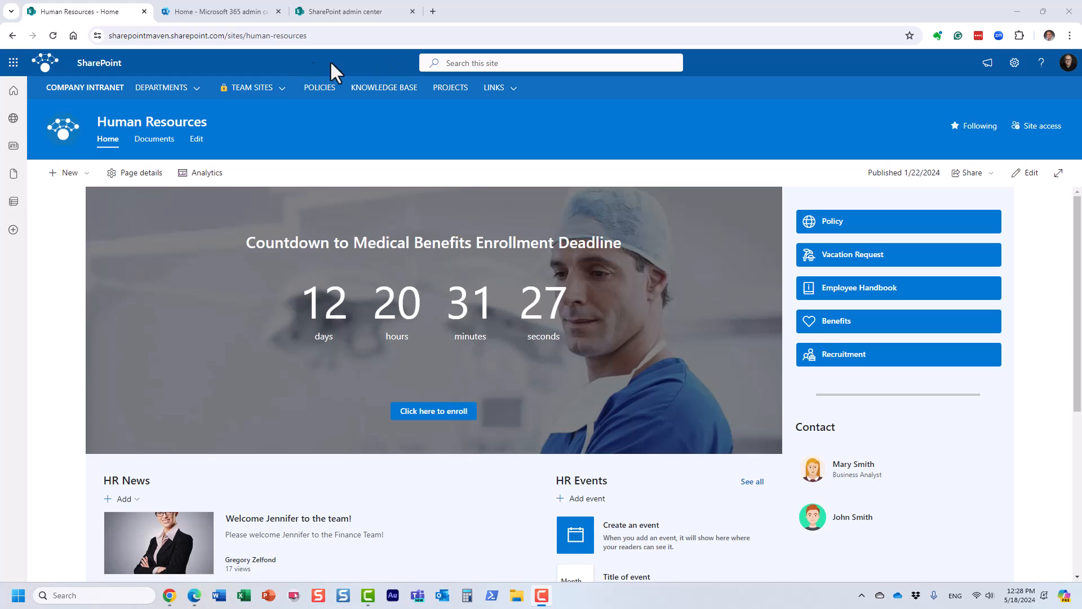
From the Human Resources site, open OneDrive in a separate tab and follow the organization logo to the company intranet.
{"action": "left_click", "coordinate": [13, 63]}
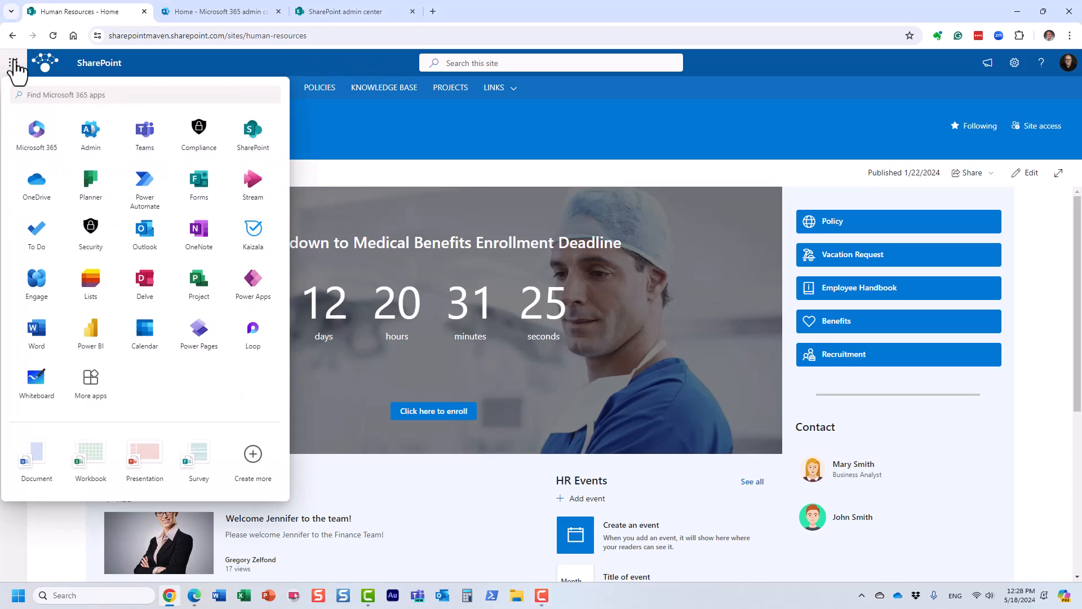
{"action": "right_click", "coordinate": [52, 197]}
{"action": "left_click", "coordinate": [96, 189]}
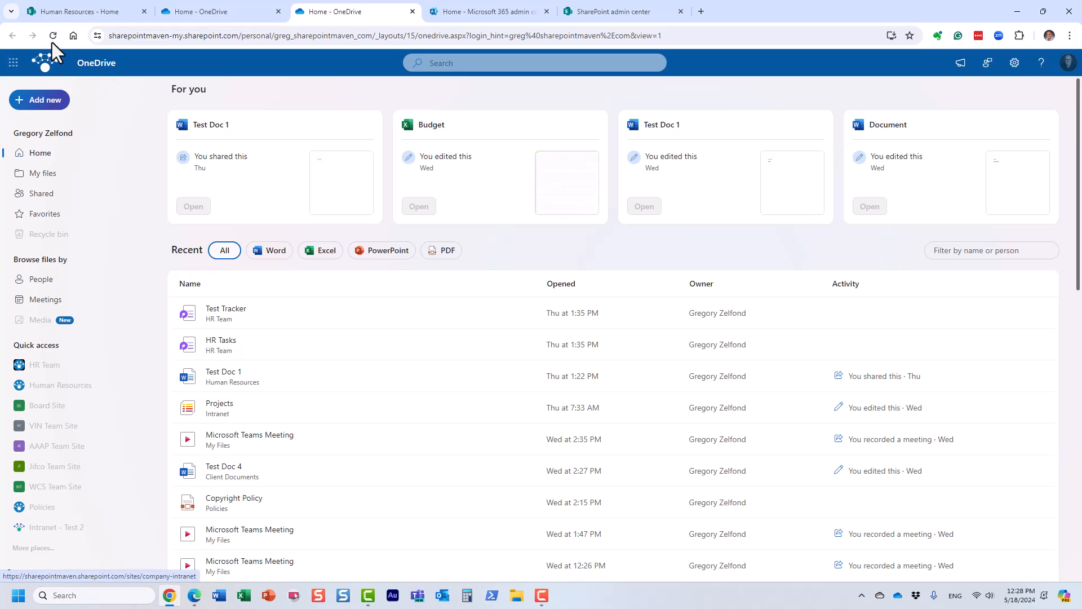
{"action": "left_click", "coordinate": [51, 65]}
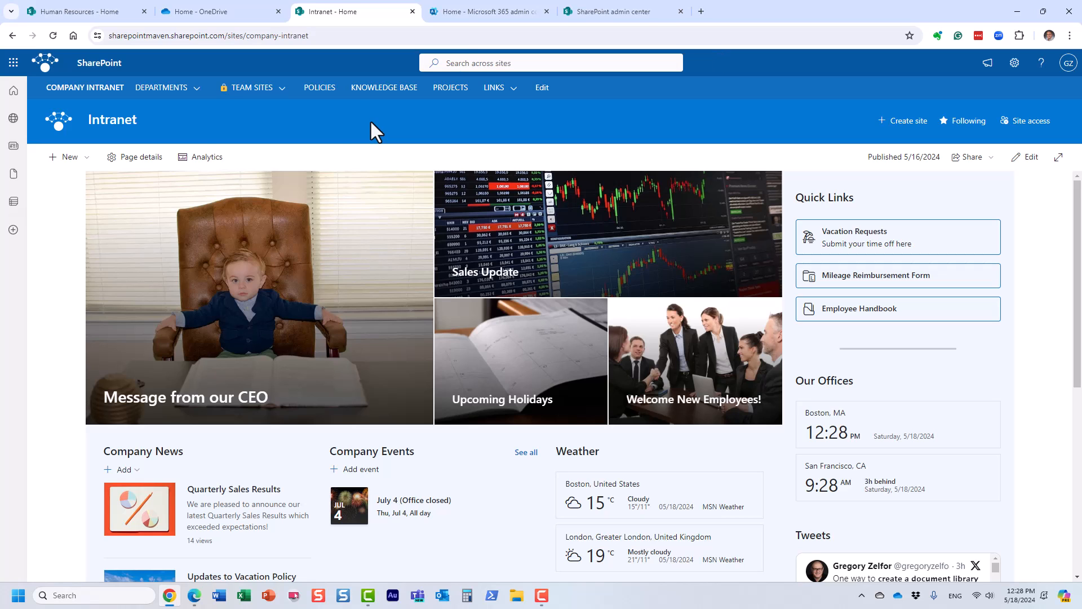
Switch to the Microsoft 365 admin center and open the custom themes of the organization profile in Org settings.
{"action": "left_click", "coordinate": [488, 11]}
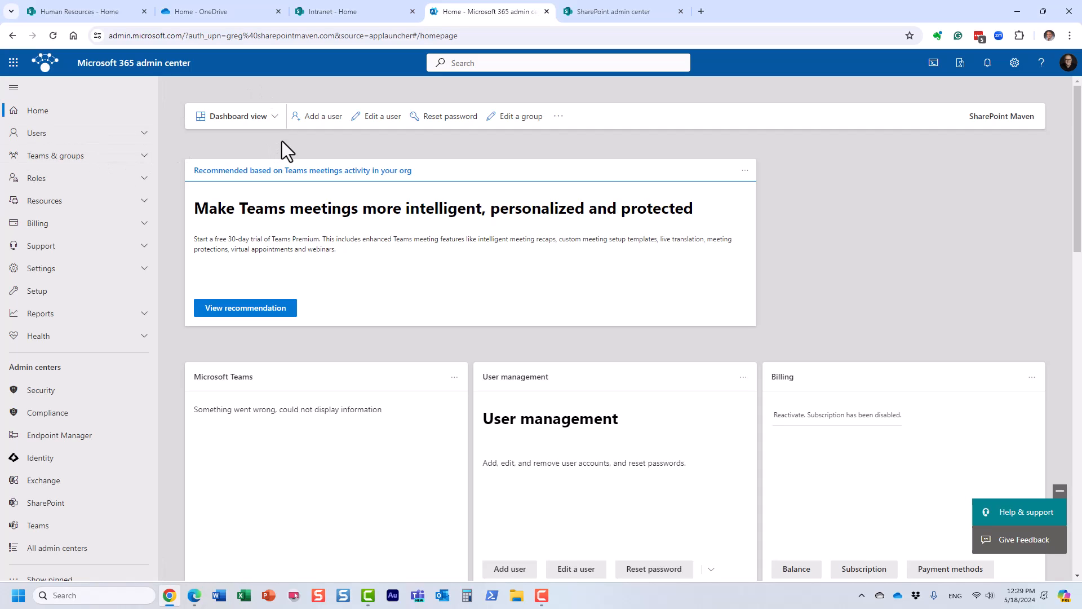
{"action": "left_click", "coordinate": [67, 271]}
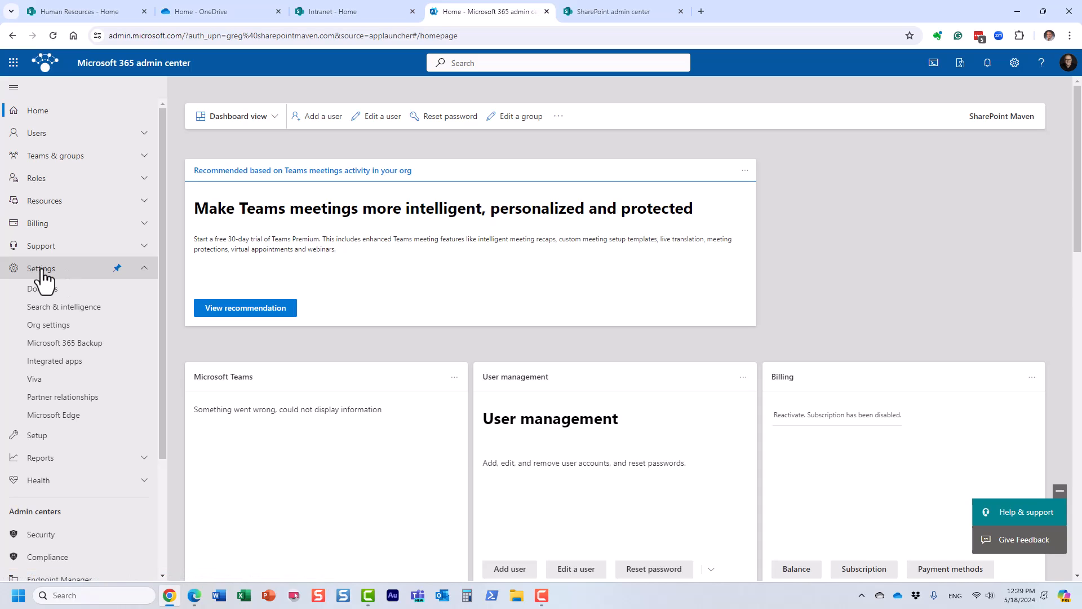
{"action": "left_click", "coordinate": [62, 327]}
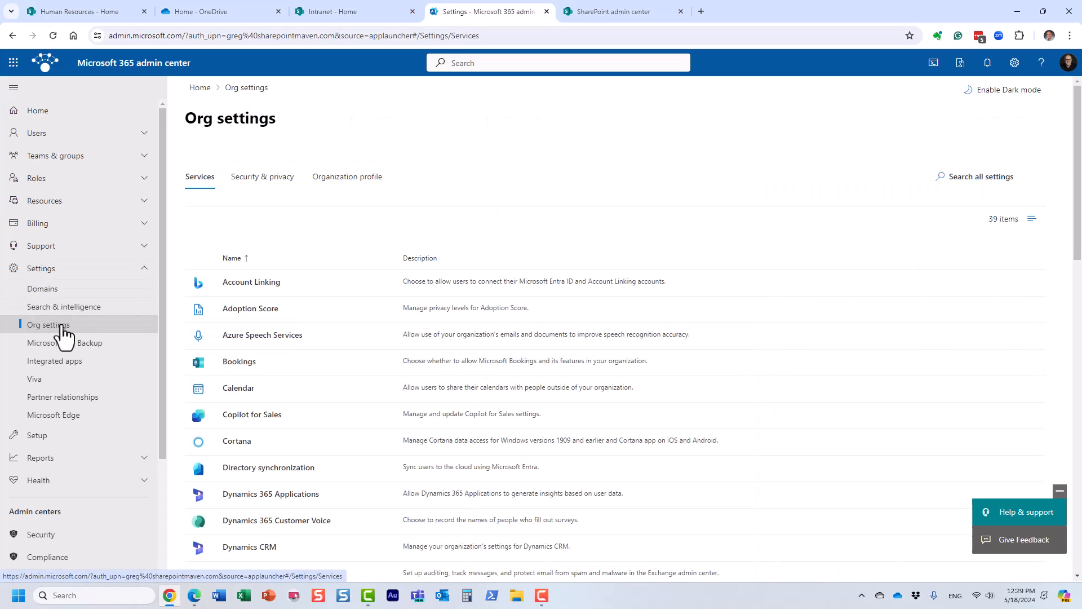
{"action": "left_click", "coordinate": [373, 180]}
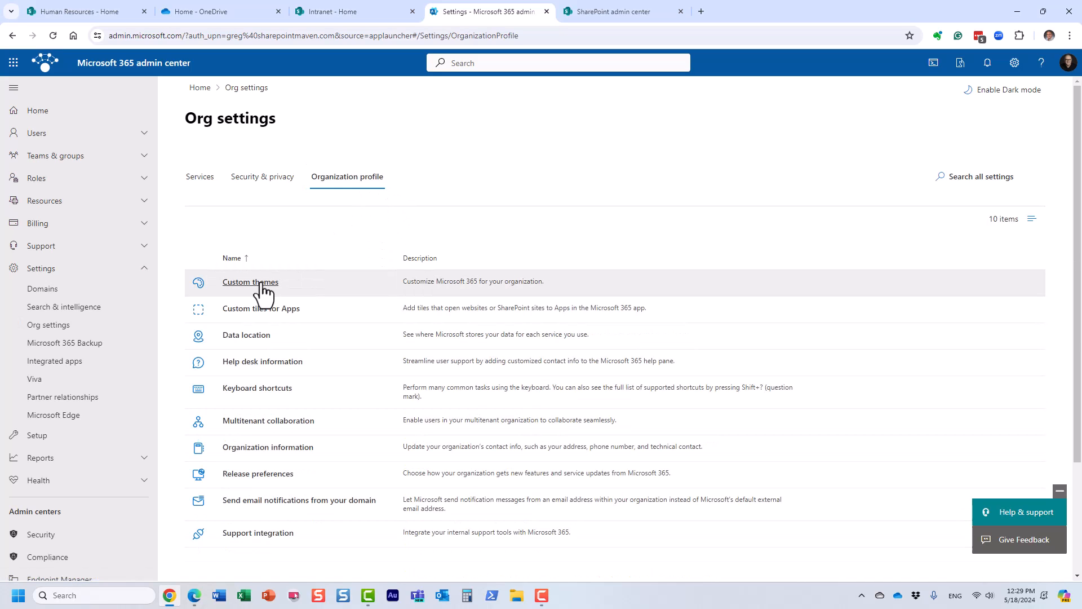
{"action": "left_click", "coordinate": [250, 283]}
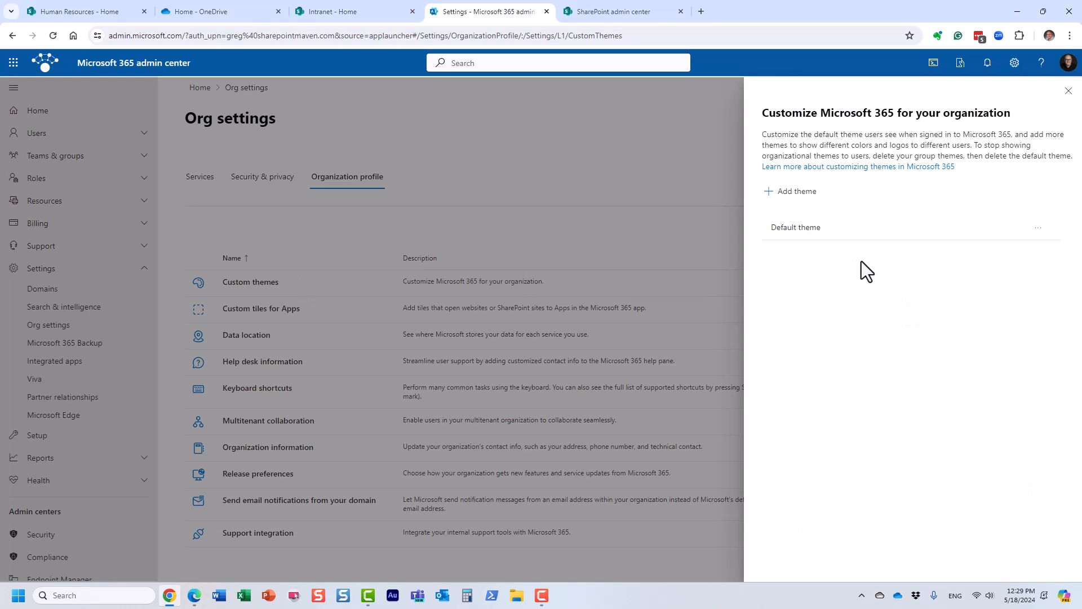
Open the Default theme and examine its general options, its logos with the on-click link, and its colors.
{"action": "left_click", "coordinate": [827, 239]}
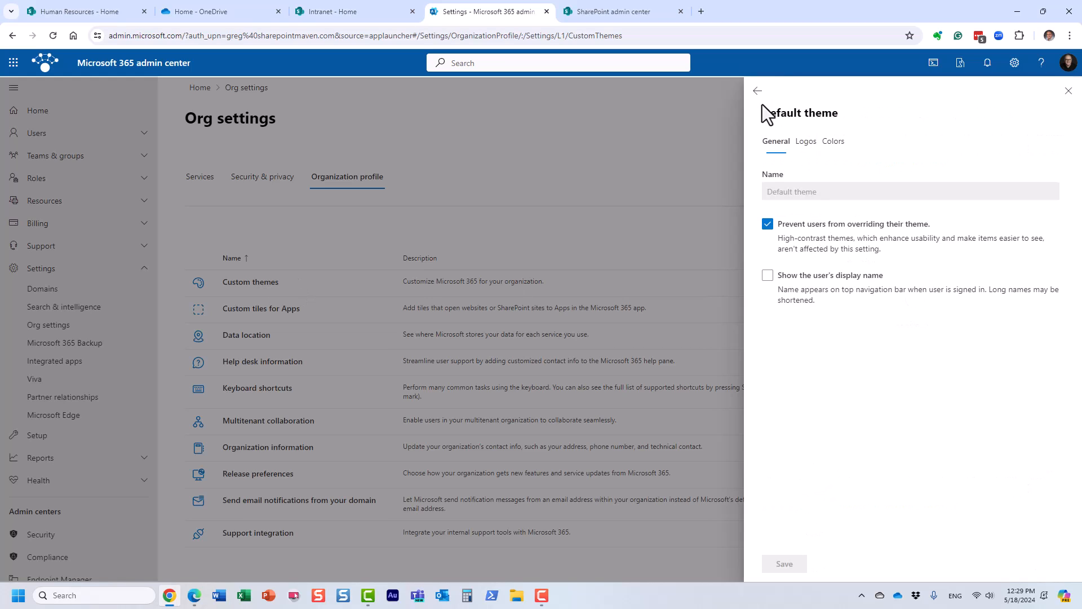
{"action": "left_click", "coordinate": [757, 91]}
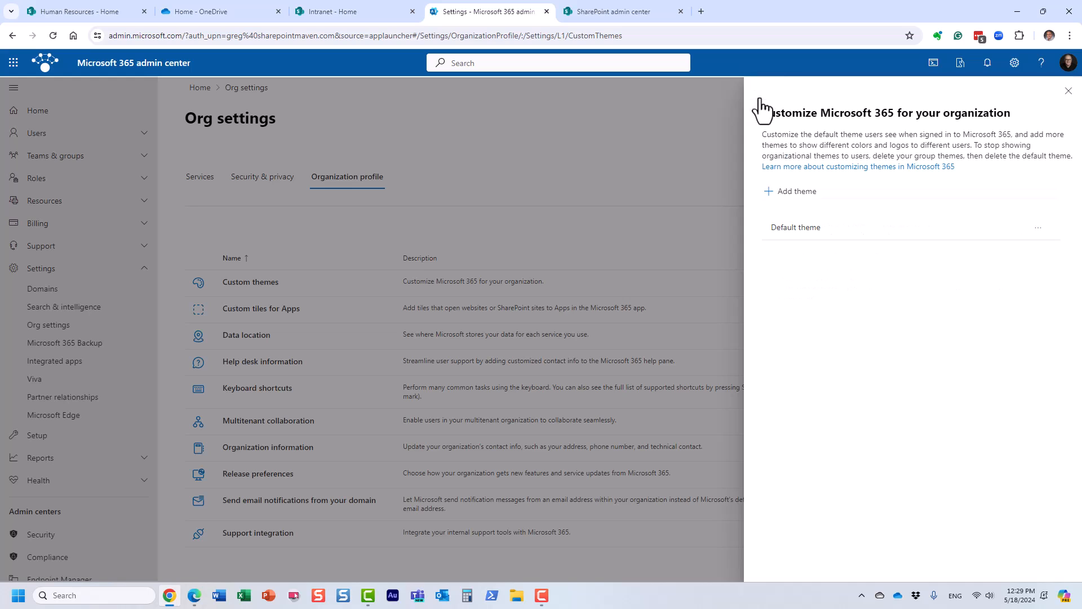
{"action": "left_click", "coordinate": [799, 232]}
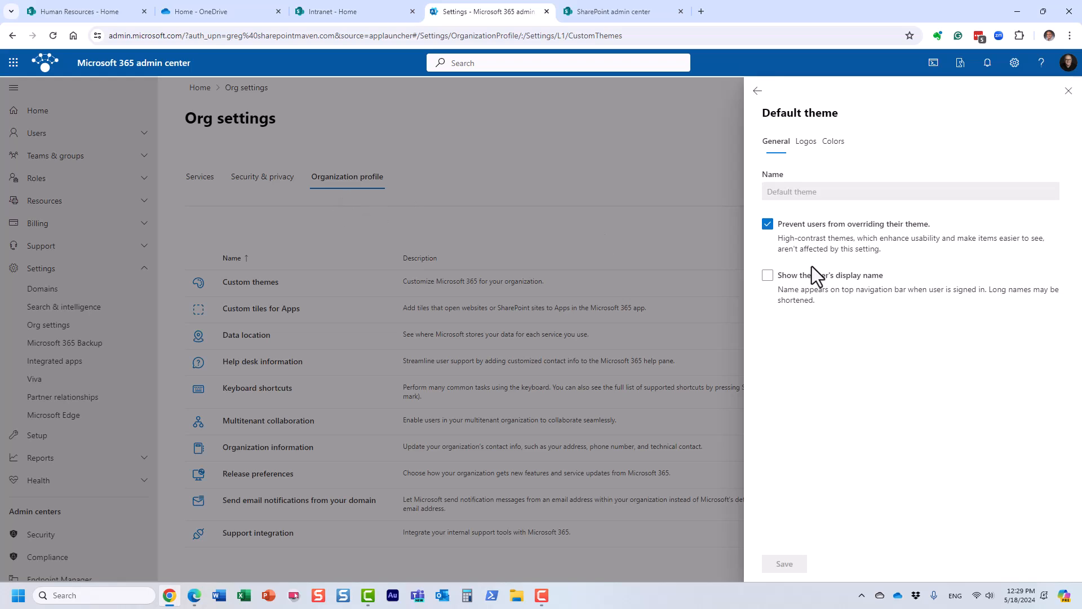
{"action": "left_click", "coordinate": [806, 142]}
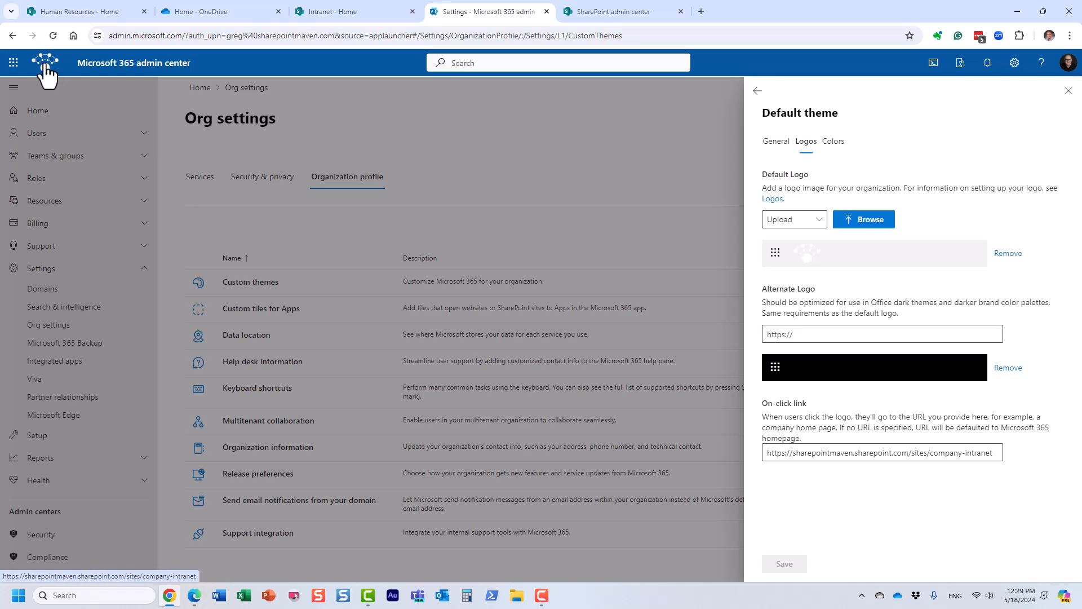
{"action": "left_click", "coordinate": [838, 144]}
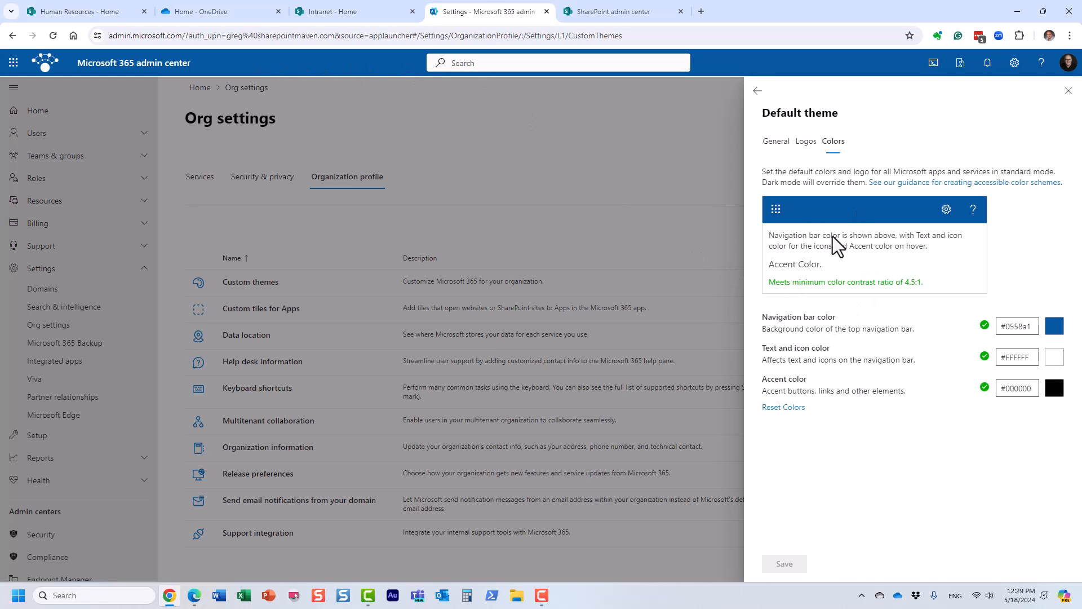
Review the Default theme's logos and colors once more, and return to its general options.
{"action": "left_click", "coordinate": [806, 146]}
{"action": "left_click", "coordinate": [833, 142]}
{"action": "left_click", "coordinate": [781, 148]}
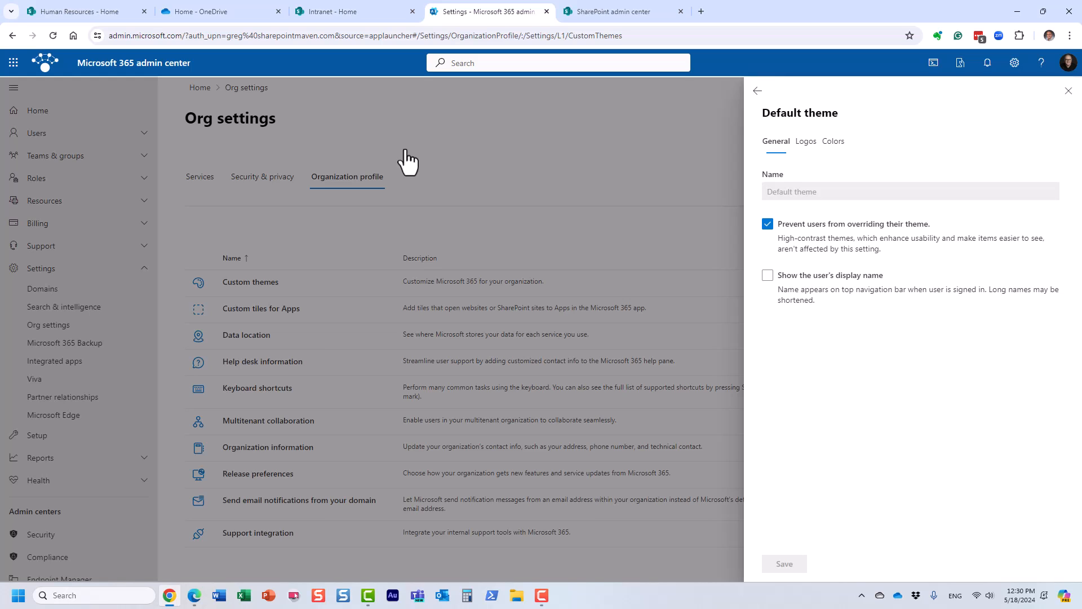
Switch to the Human Resources site, dismiss the app launcher, and open the team welcome post under HR News.
{"action": "left_click", "coordinate": [107, 12]}
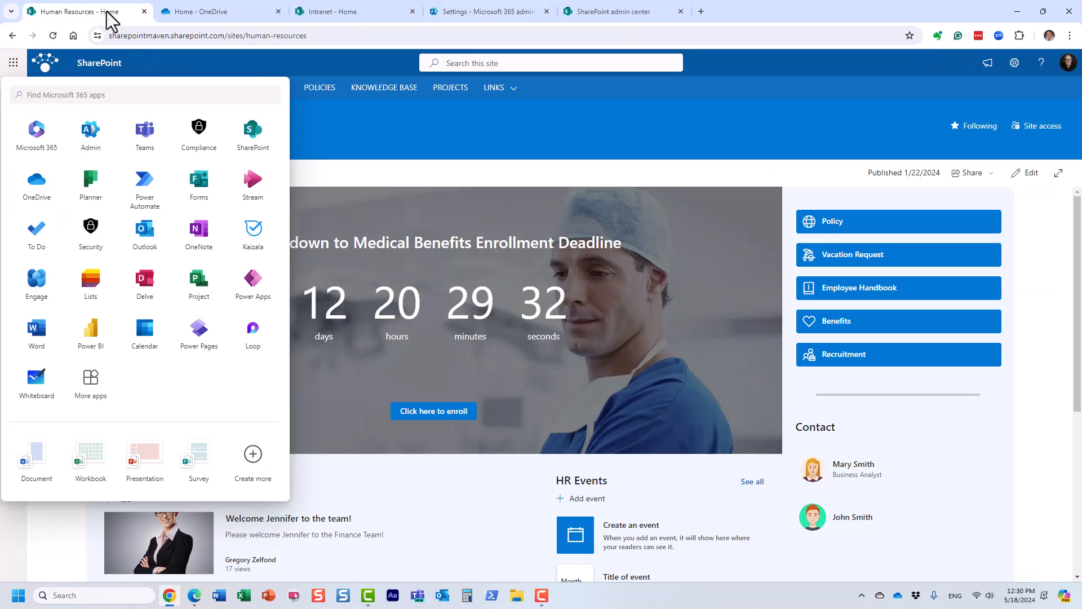
{"action": "left_click", "coordinate": [455, 121]}
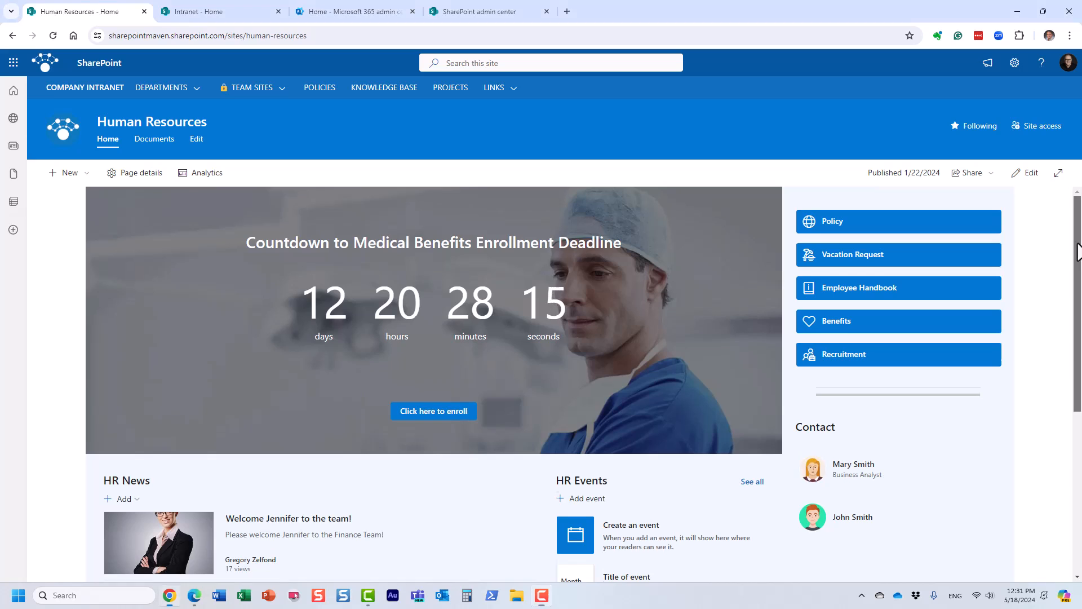
{"action": "scroll", "coordinate": [1077, 244], "scroll_direction": "down", "scroll_amount": 3}
{"action": "scroll", "coordinate": [394, 360], "scroll_direction": "up", "scroll_amount": 3}
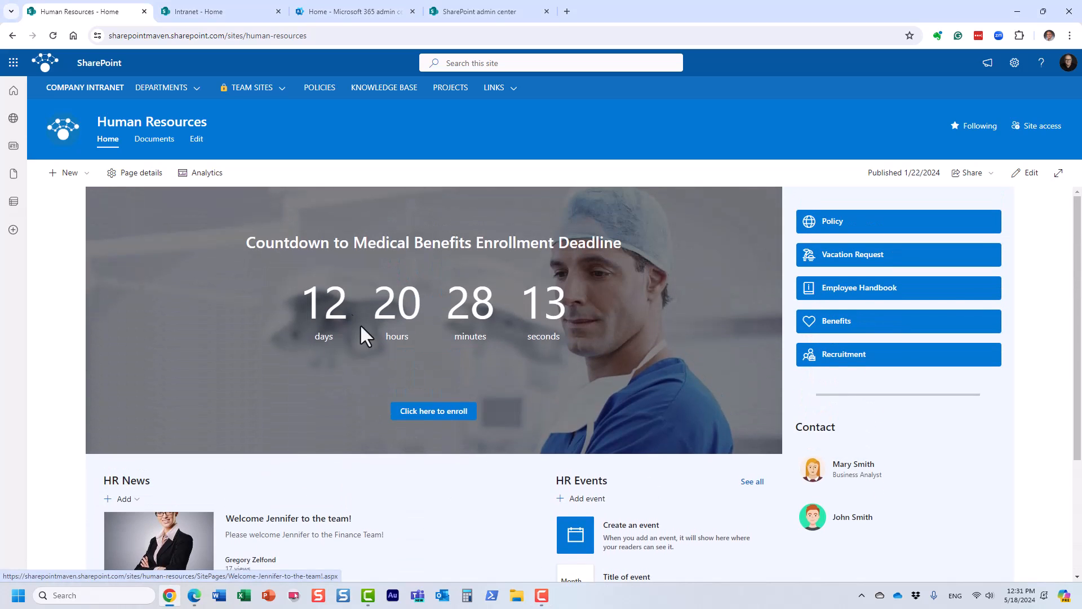
{"action": "scroll", "coordinate": [380, 337], "scroll_direction": "down", "scroll_amount": 3}
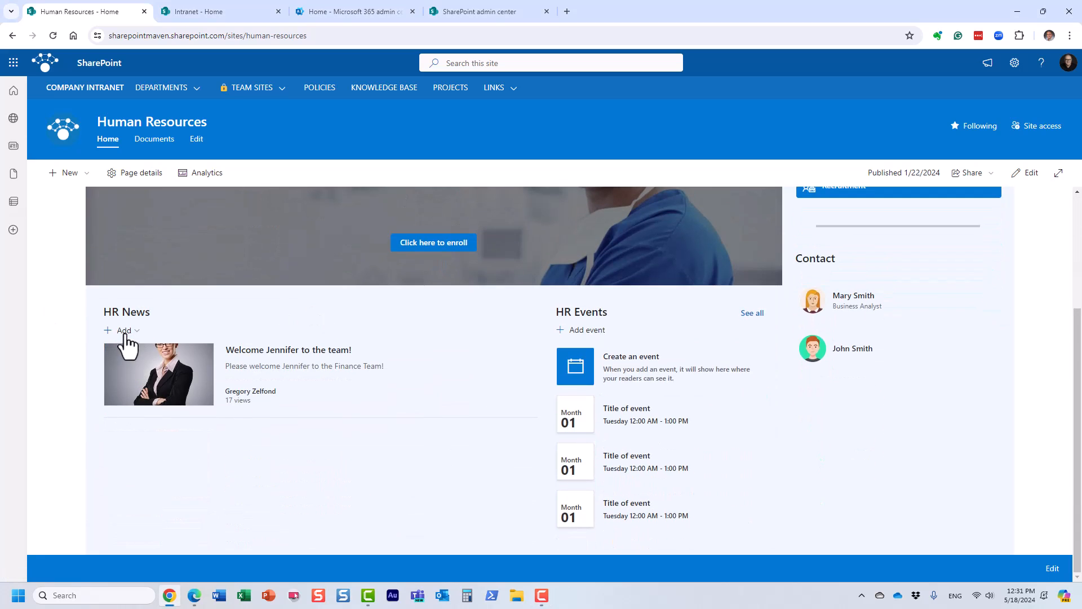
{"action": "left_click", "coordinate": [279, 352]}
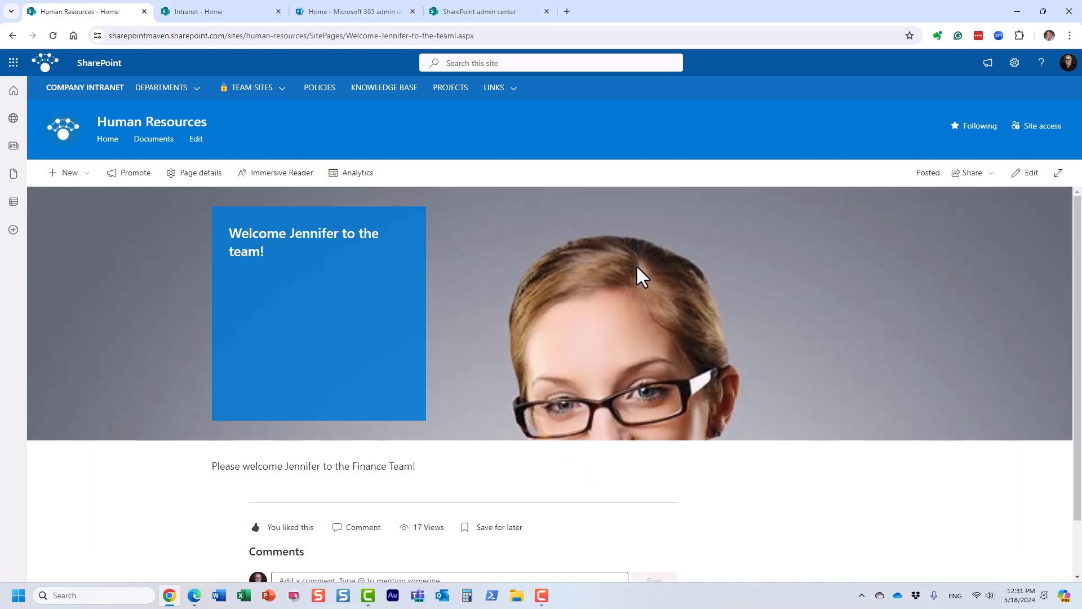
Post the comment "Hello" on the welcome news post and like that comment.
{"action": "left_click_drag", "start_coordinate": [1077, 214], "coordinate": [1080, 329]}
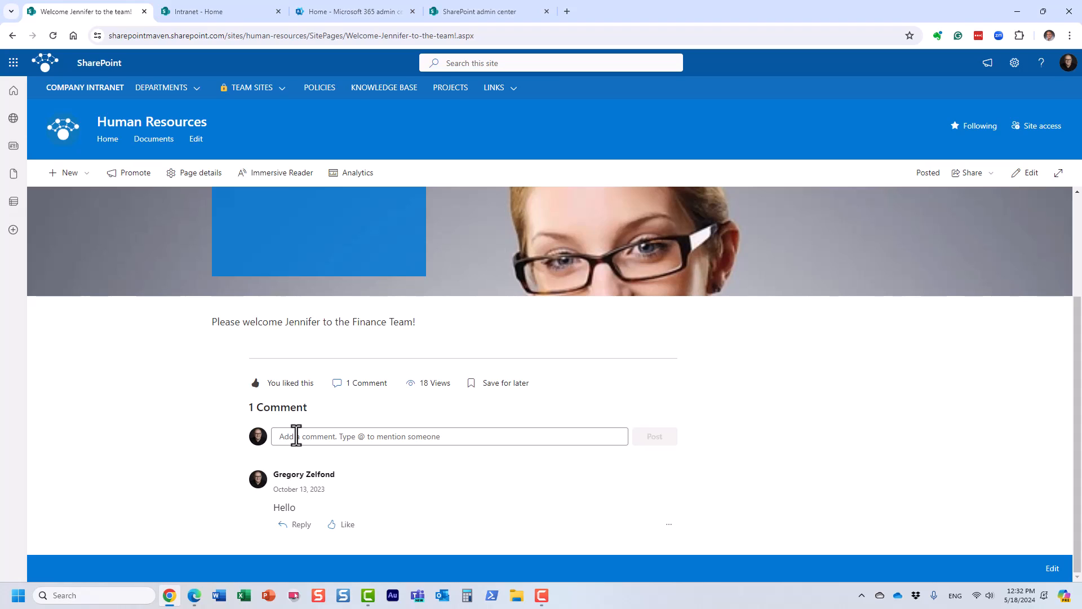
{"action": "type", "text": "Hello"}
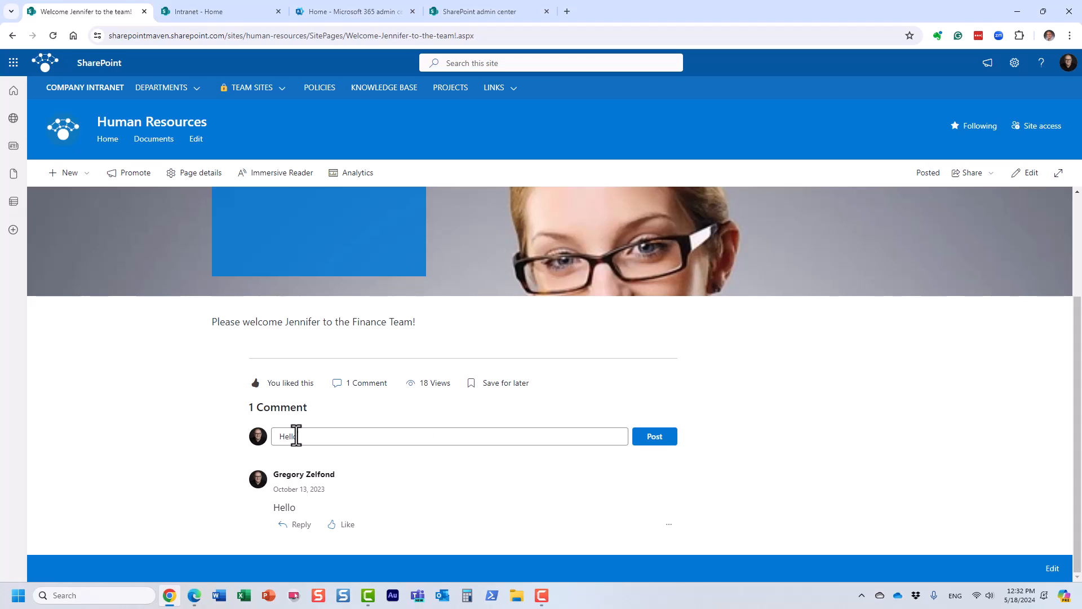
{"action": "left_click", "coordinate": [658, 444]}
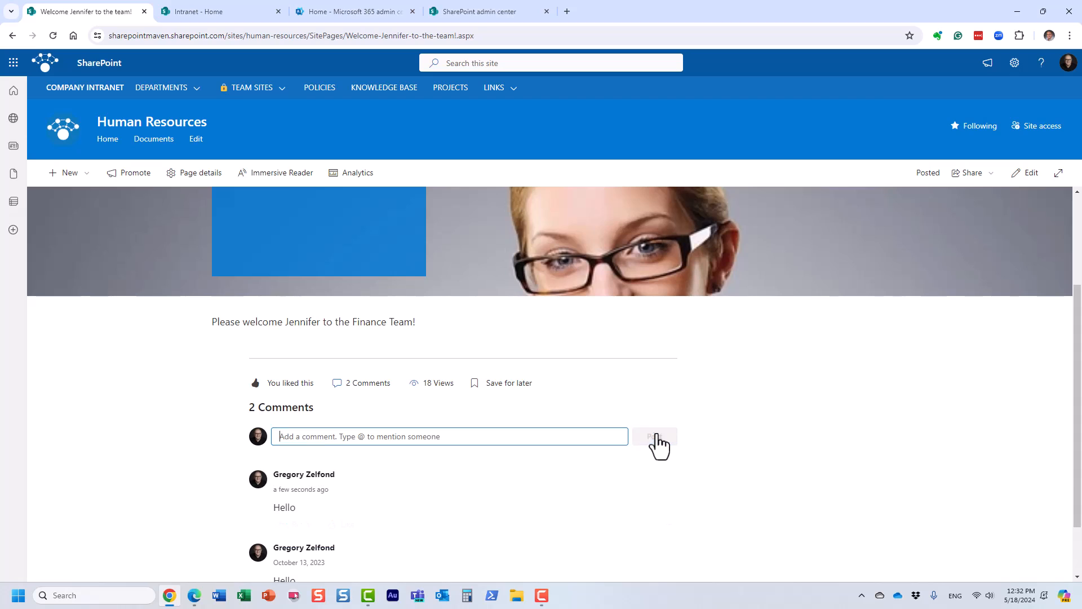
{"action": "left_click", "coordinate": [346, 525]}
{"action": "scroll", "coordinate": [799, 428], "scroll_direction": "up", "scroll_amount": 3}
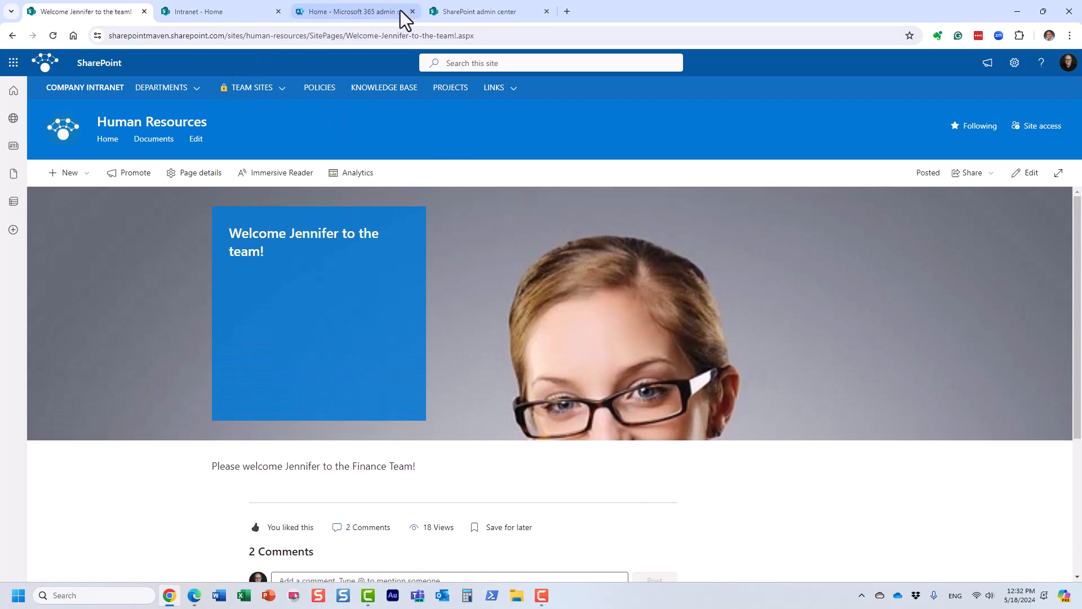
Check the SharePoint admin center's Settings list, and examine the comments section of the welcome news post on the Human Resources site.
{"action": "left_click", "coordinate": [451, 11]}
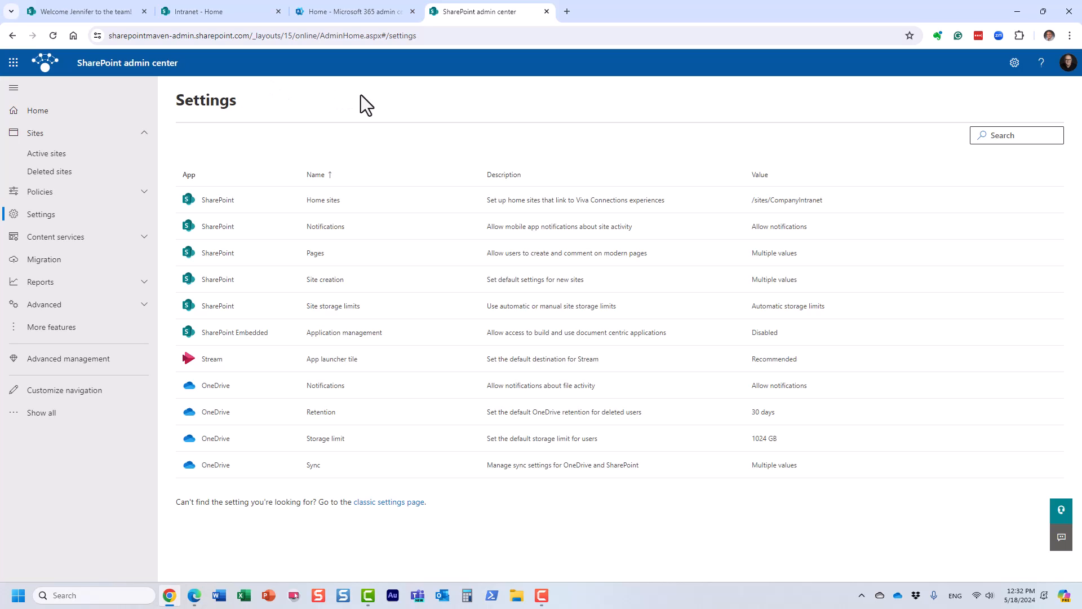
{"action": "left_click", "coordinate": [110, 16]}
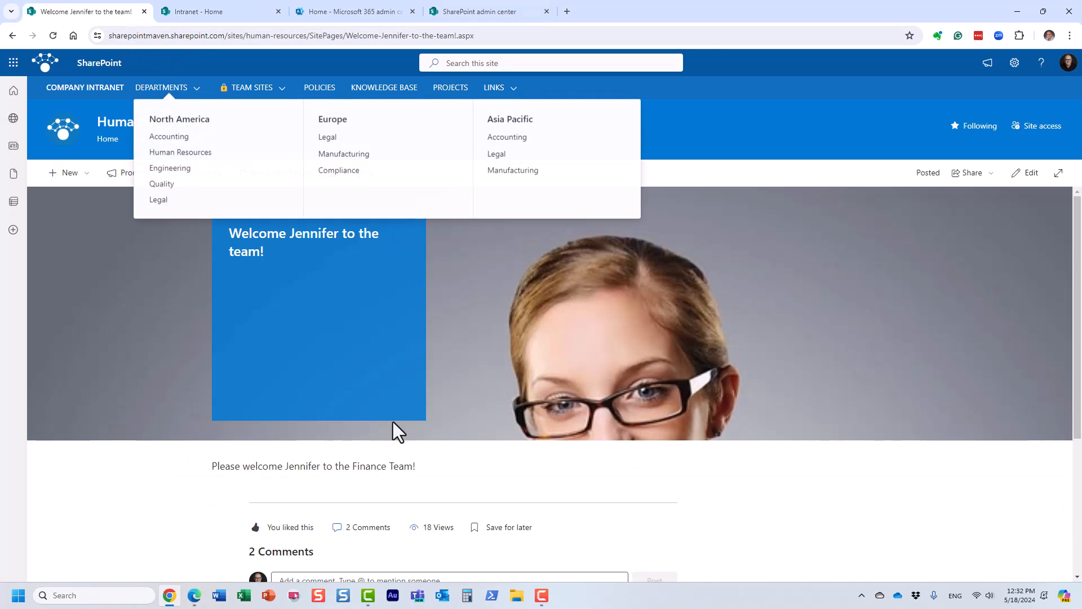
{"action": "scroll", "coordinate": [492, 508], "scroll_direction": "down", "scroll_amount": 4}
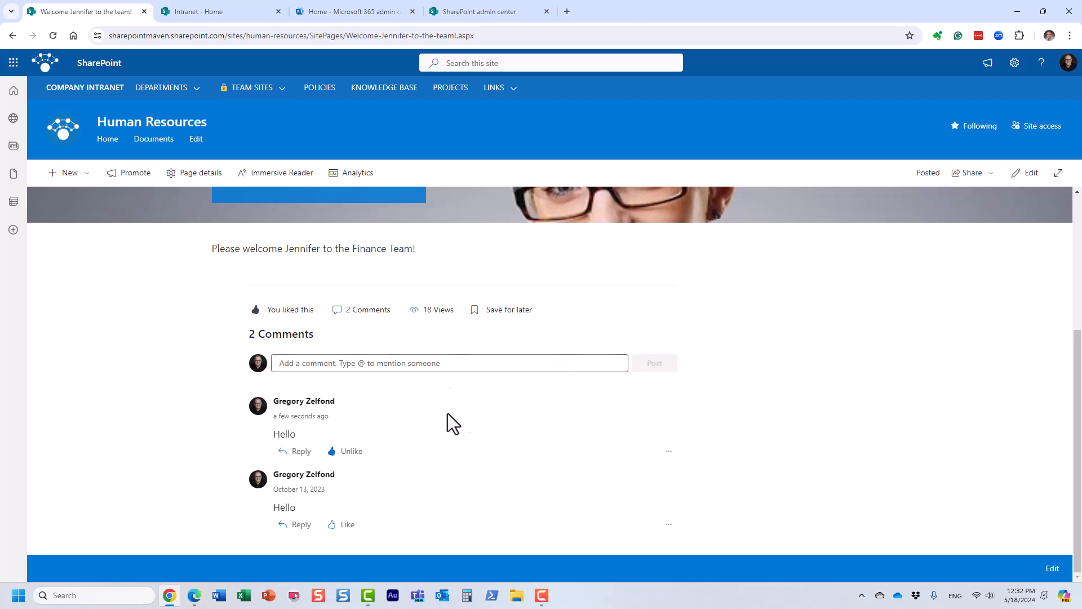
{"action": "scroll", "coordinate": [520, 434], "scroll_direction": "up", "scroll_amount": 4}
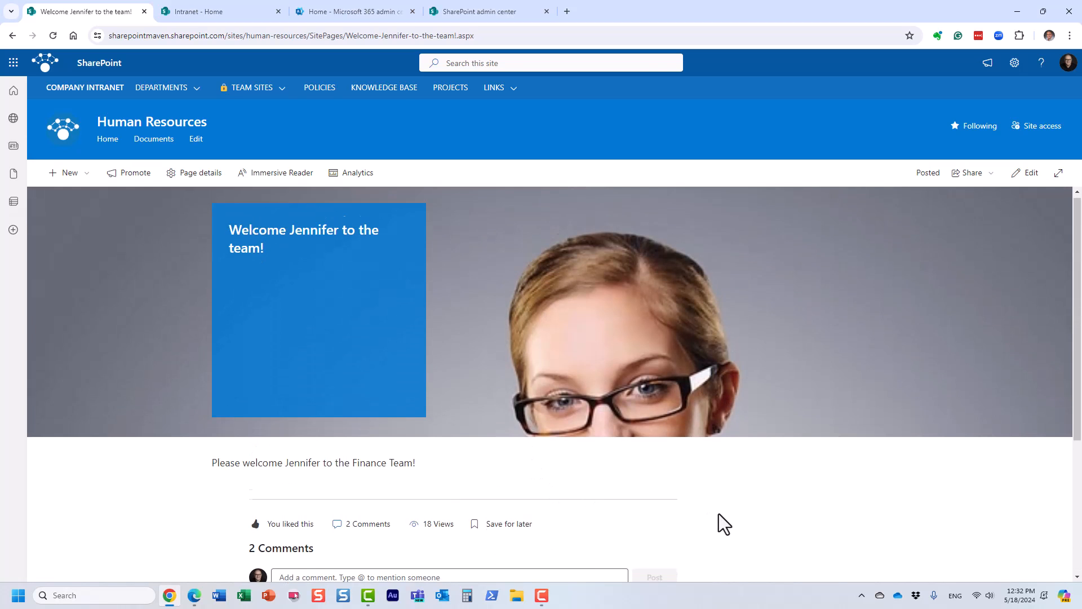
{"action": "scroll", "coordinate": [720, 514], "scroll_direction": "down", "scroll_amount": 3}
{"action": "scroll", "coordinate": [529, 490], "scroll_direction": "up", "scroll_amount": 3}
{"action": "scroll", "coordinate": [531, 493], "scroll_direction": "down", "scroll_amount": 3}
{"action": "scroll", "coordinate": [537, 506], "scroll_direction": "up", "scroll_amount": 2}
{"action": "scroll", "coordinate": [767, 513], "scroll_direction": "up", "scroll_amount": 2}
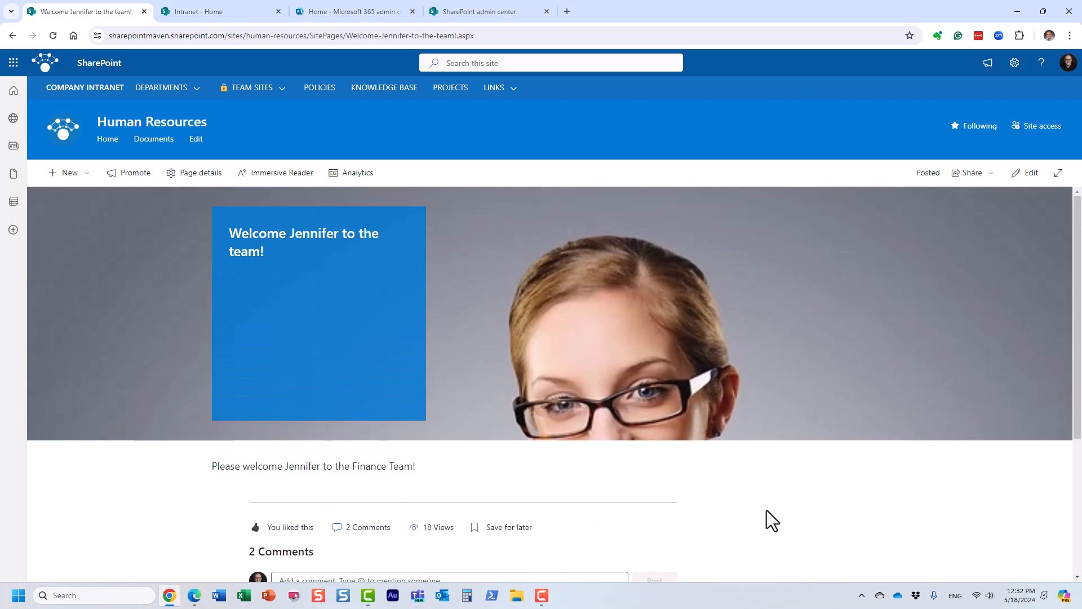
{"action": "scroll", "coordinate": [535, 543], "scroll_direction": "down", "scroll_amount": 1}
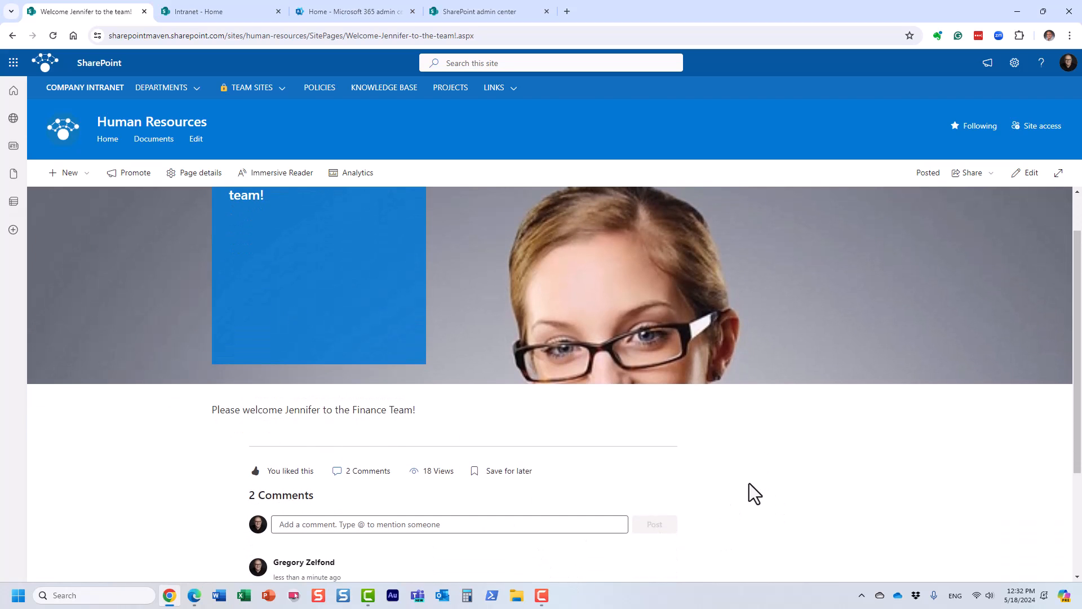
{"action": "scroll", "coordinate": [909, 480], "scroll_direction": "up", "scroll_amount": 1}
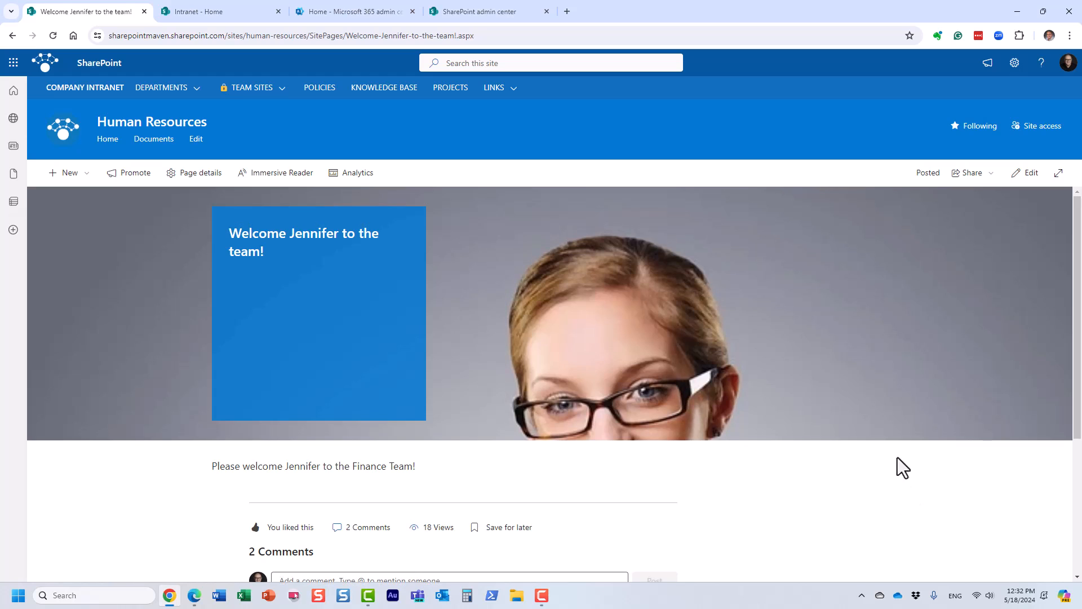
Switch to the SharePoint admin center, open the Pages settings, and disallow commenting on modern pages.
{"action": "left_click", "coordinate": [517, 11]}
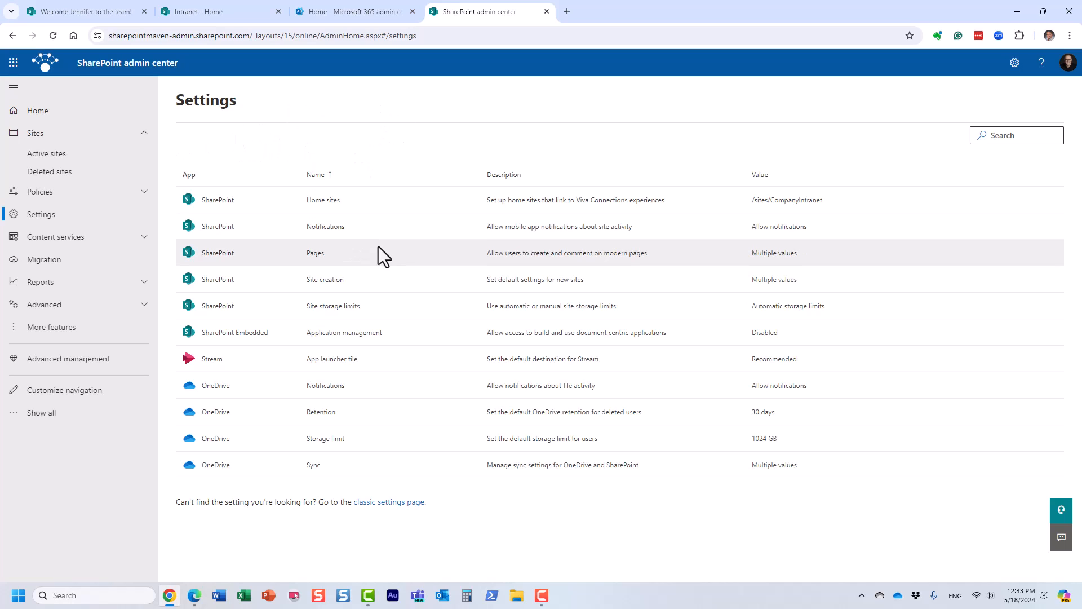
{"action": "left_click", "coordinate": [316, 253]}
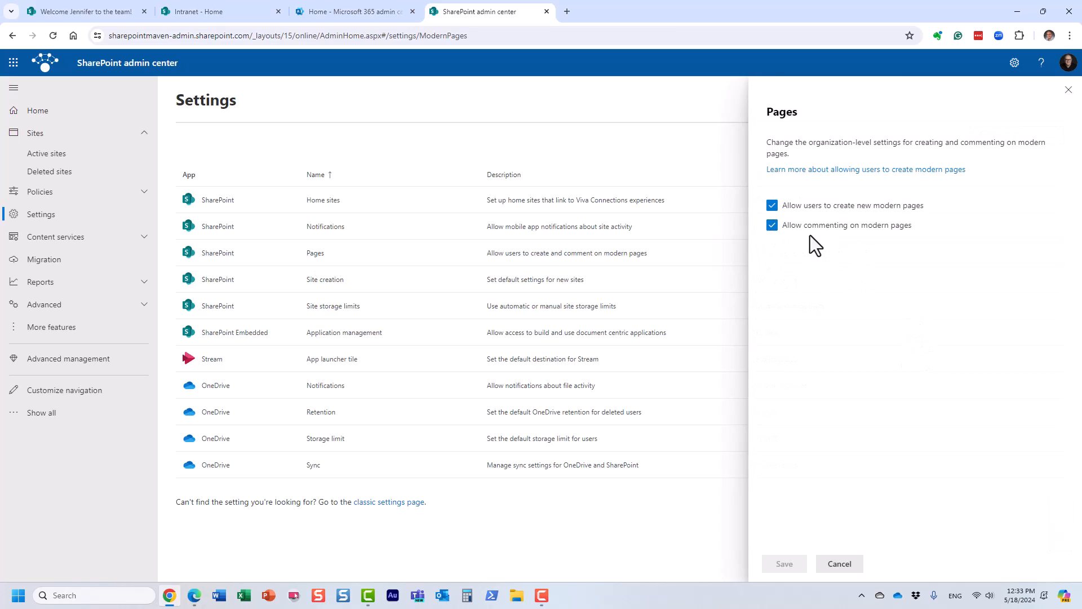
{"action": "left_click", "coordinate": [773, 226]}
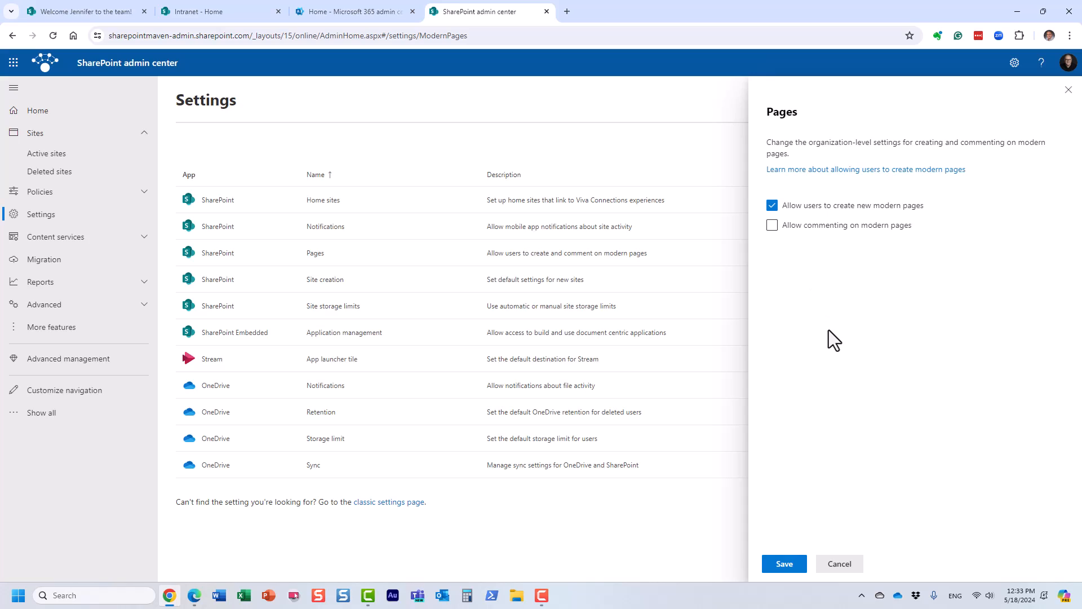
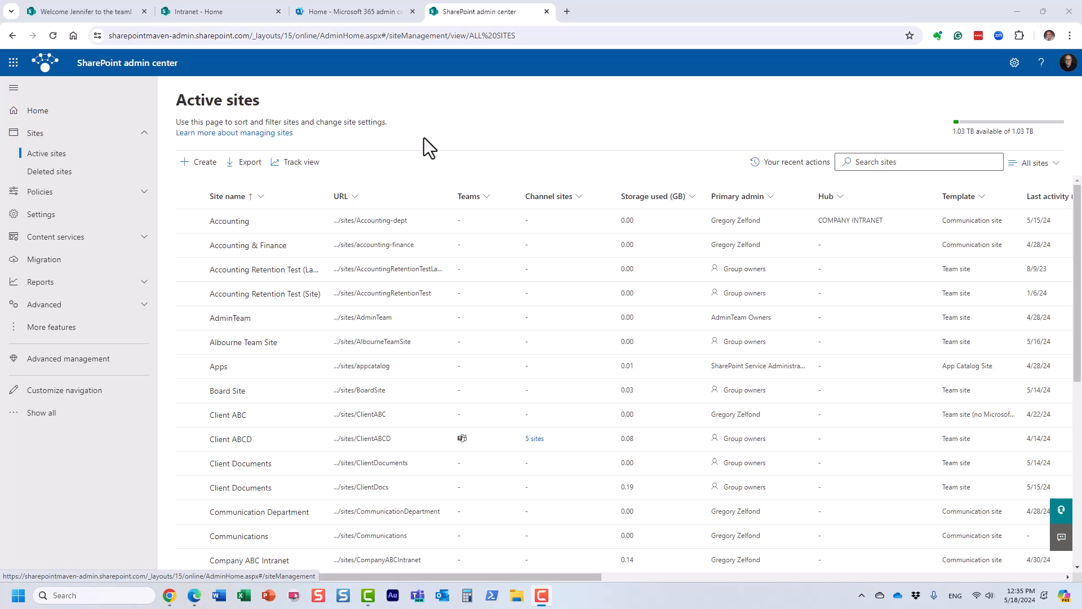
Set the SharePoint site storage limits to Manual in Settings, save the change, and dismiss the feedback survey.
{"action": "left_click", "coordinate": [64, 214]}
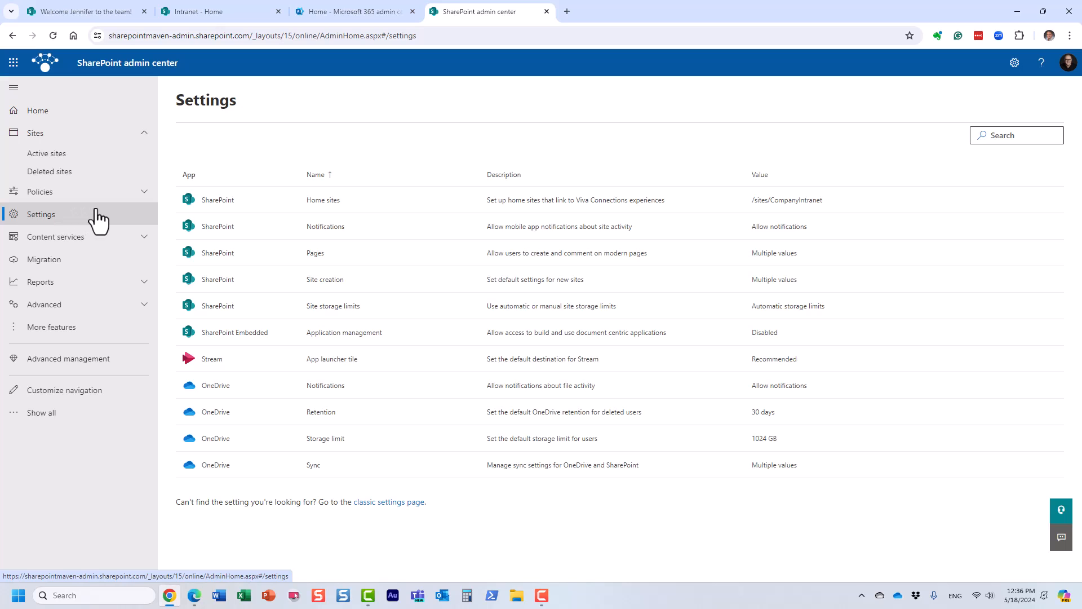
{"action": "left_click", "coordinate": [329, 309]}
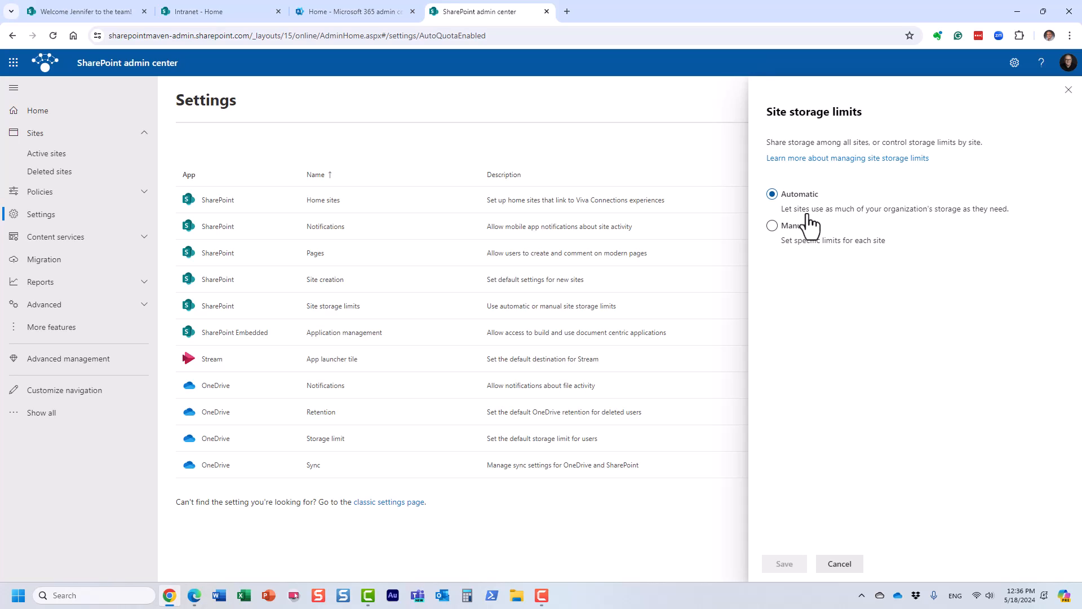
{"action": "left_click", "coordinate": [774, 226]}
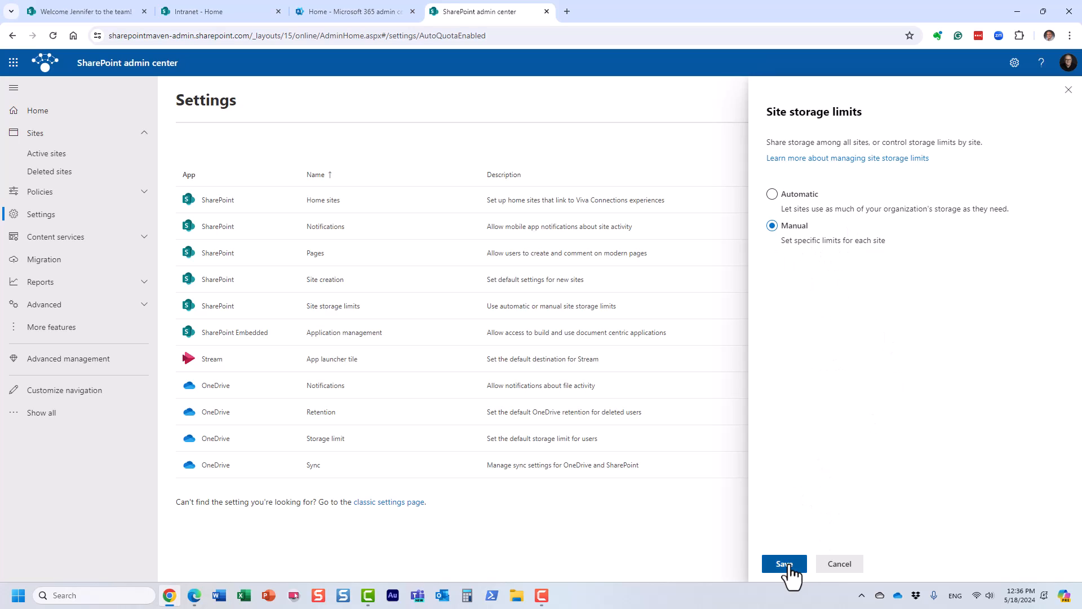
{"action": "left_click", "coordinate": [788, 566]}
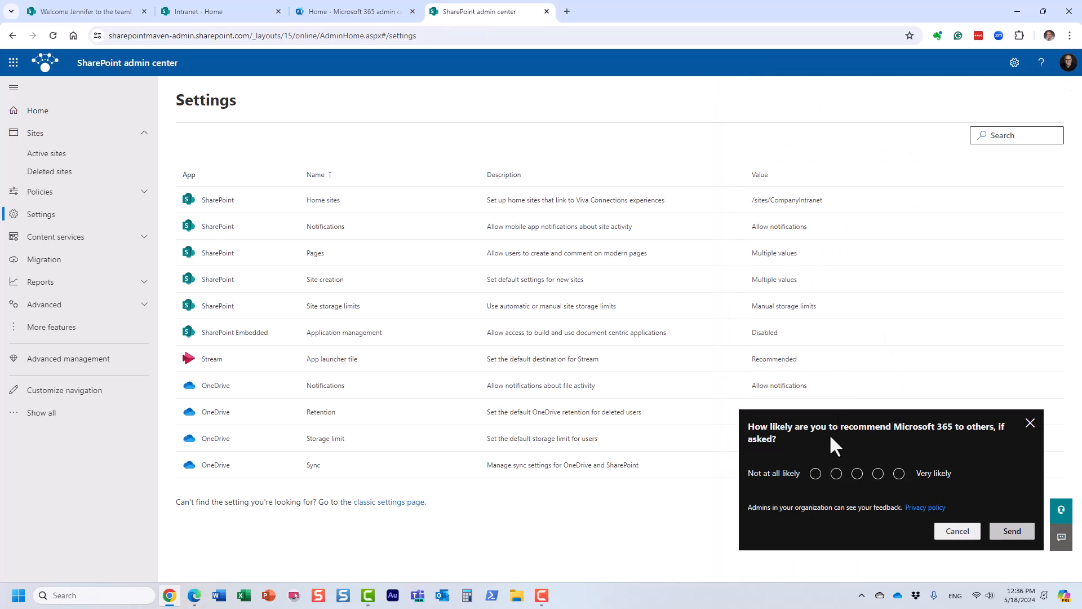
{"action": "left_click", "coordinate": [1031, 424]}
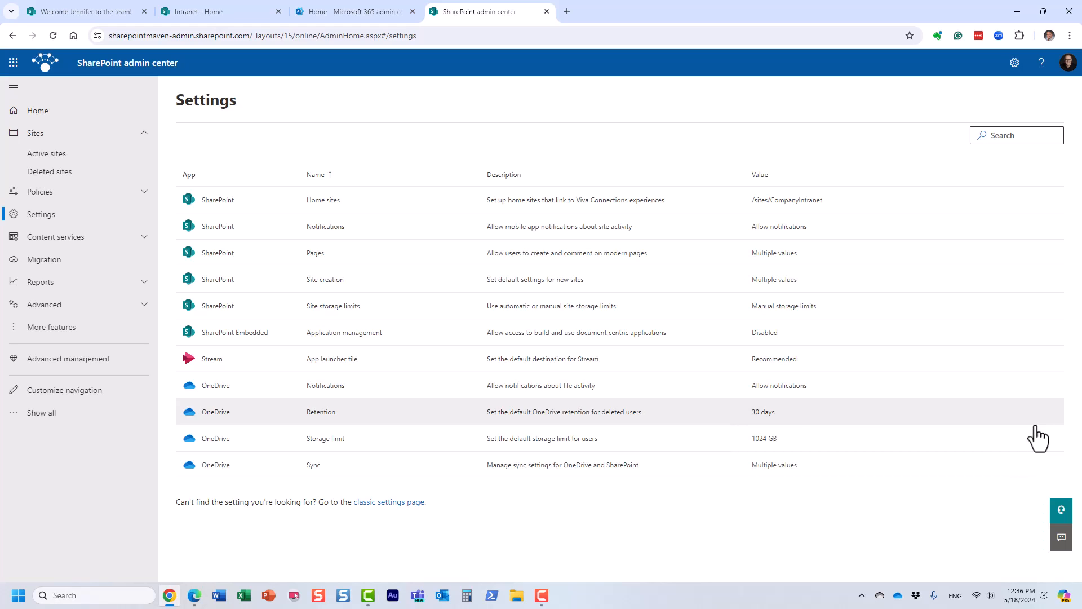
Start creating a Standard communication site from Active sites with a storage limit of 100 GB, and discard it.
{"action": "left_click", "coordinate": [70, 156]}
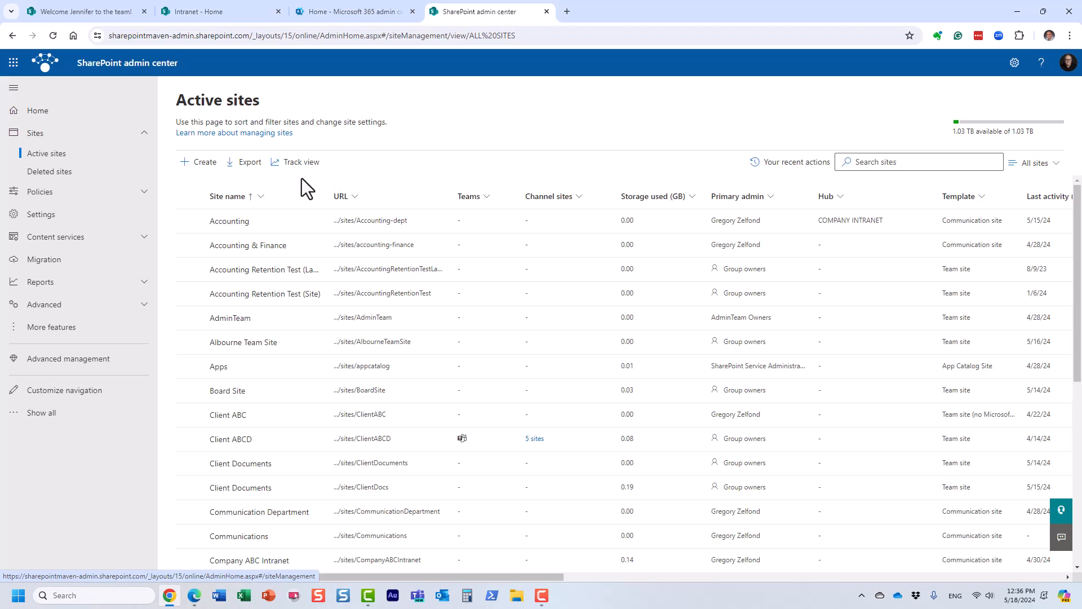
{"action": "left_click", "coordinate": [202, 164]}
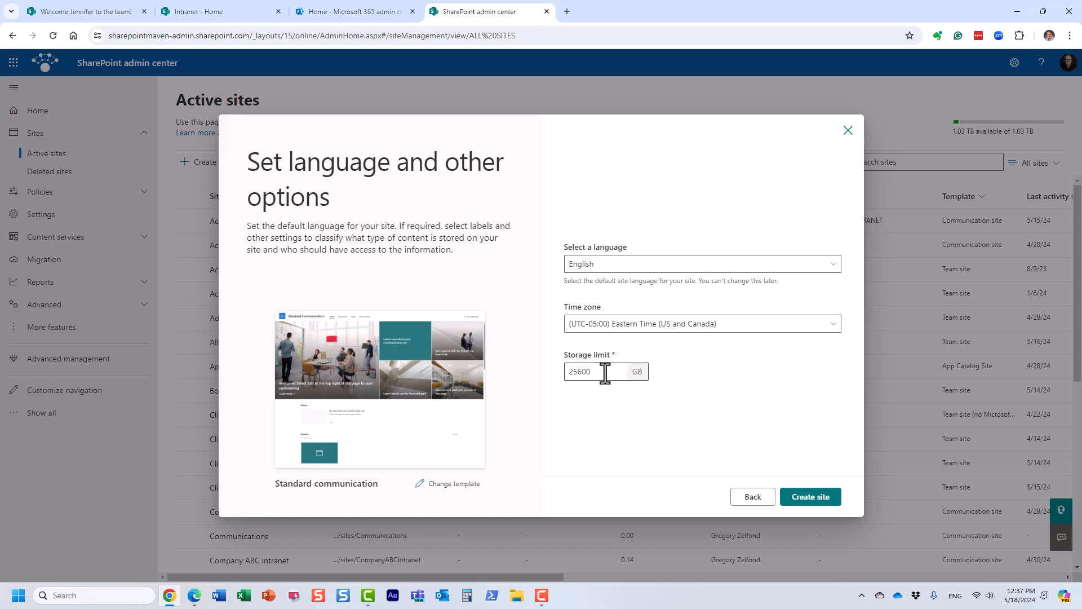
{"action": "left_click_drag", "start_coordinate": [602, 373], "coordinate": [560, 374]}
{"action": "type", "text": "100"}
{"action": "left_click", "coordinate": [648, 440]}
{"action": "left_click", "coordinate": [848, 130]}
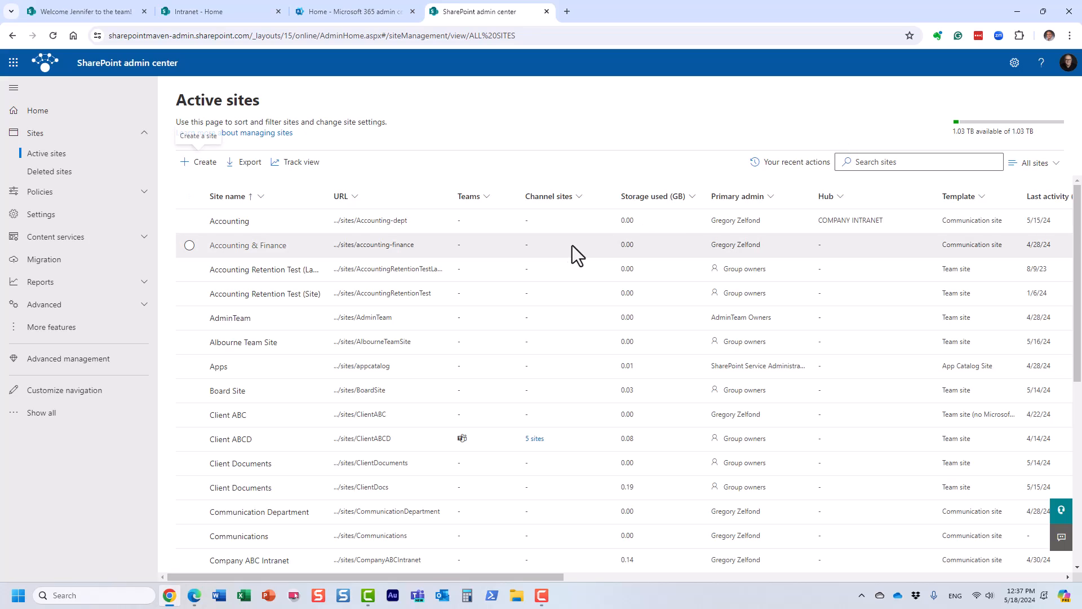
Edit the Accounting site's storage limit so owners are emailed when 80% of it is used.
{"action": "left_click", "coordinate": [184, 220]}
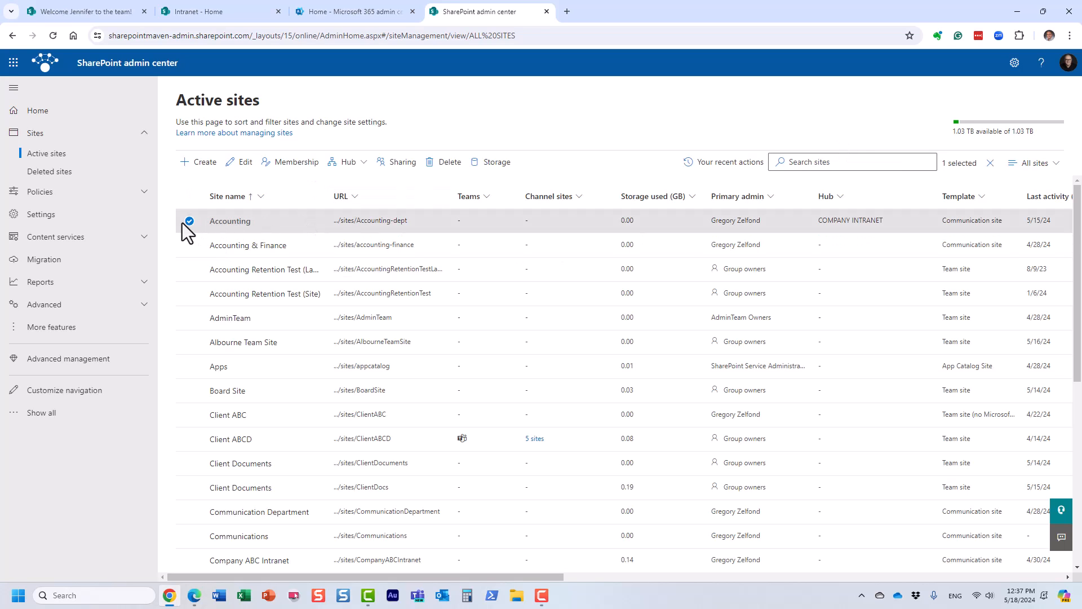
{"action": "left_click", "coordinate": [509, 166]}
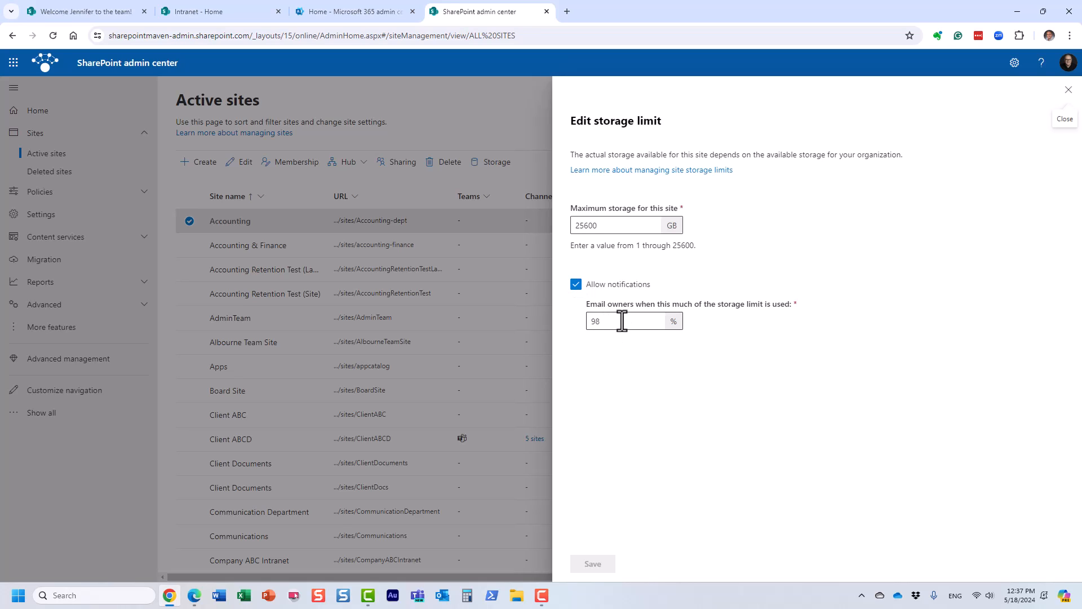
{"action": "left_click_drag", "start_coordinate": [622, 321], "coordinate": [574, 322]}
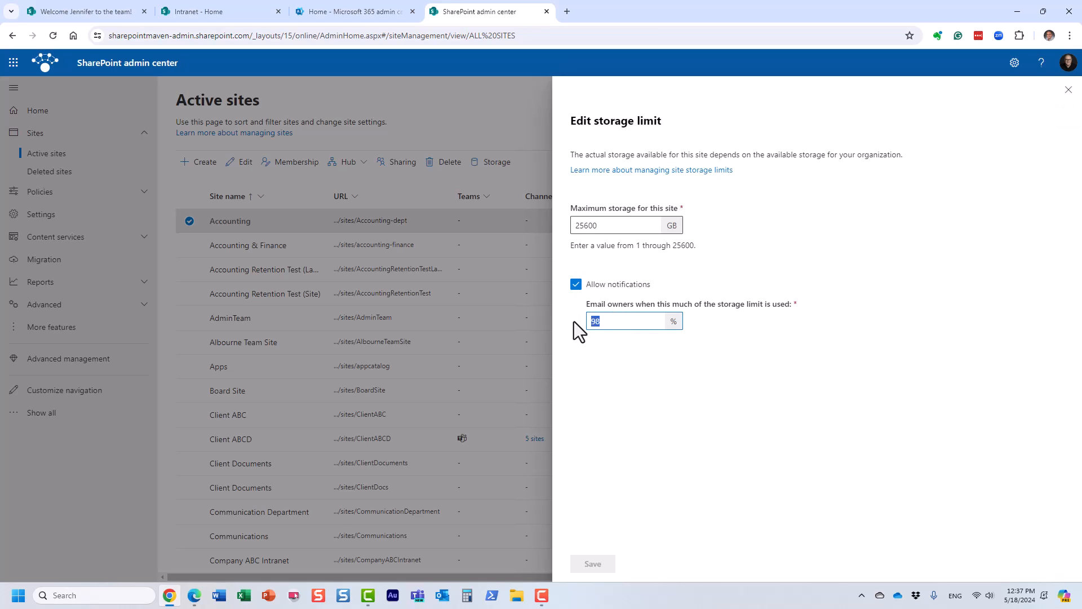
{"action": "type", "text": "80"}
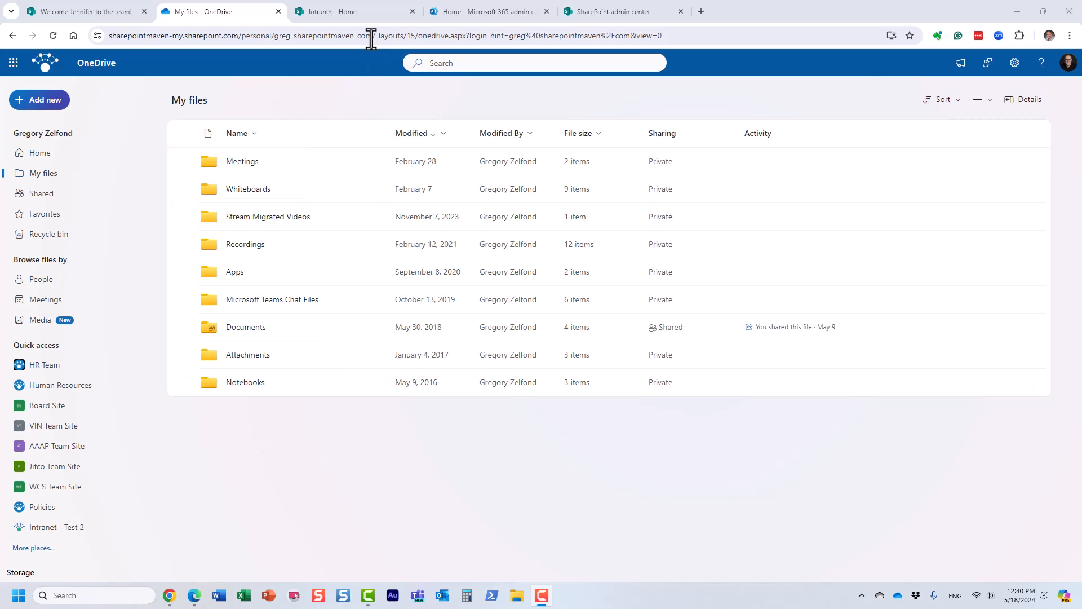
Examine the user-specific part of the OneDrive address and the Active users list in the Microsoft 365 admin center, and return to OneDrive.
{"action": "left_click_drag", "start_coordinate": [372, 35], "coordinate": [274, 35]}
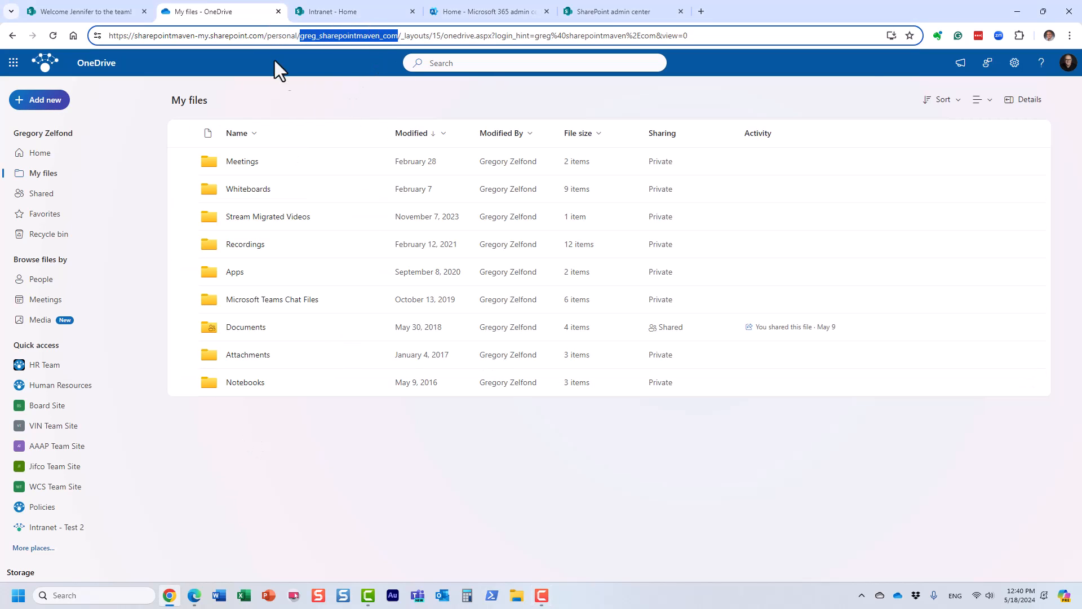
{"action": "left_click", "coordinate": [297, 96]}
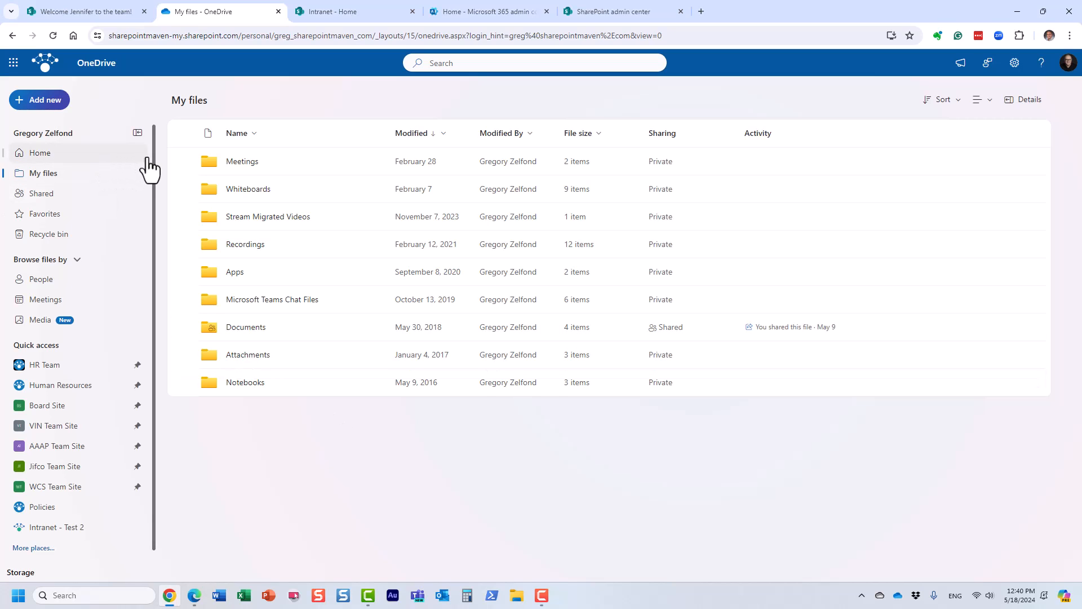
{"action": "left_click", "coordinate": [447, 21]}
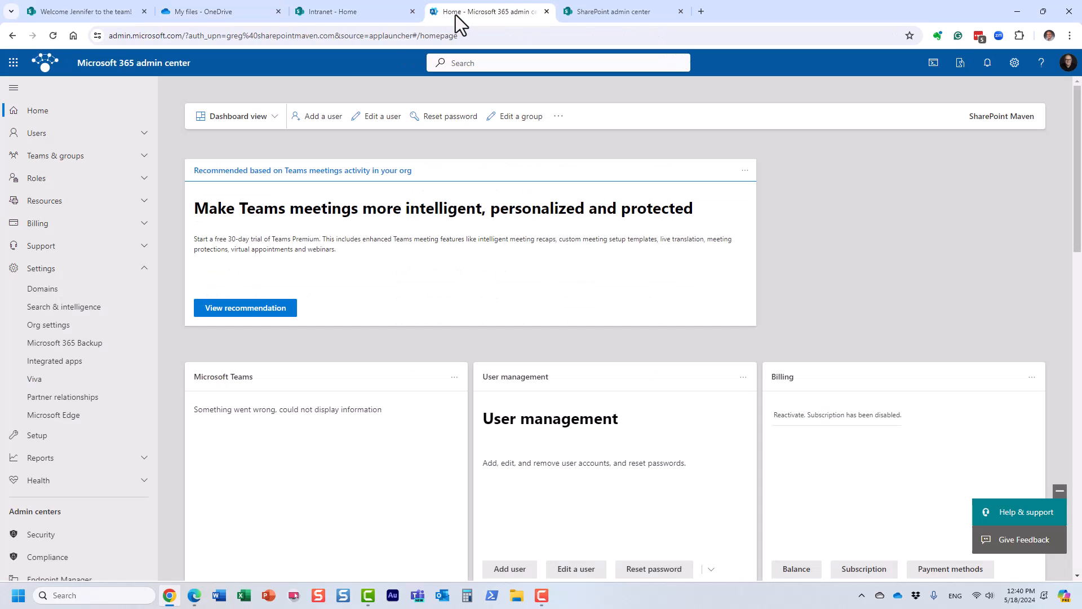
{"action": "left_click", "coordinate": [31, 135]}
{"action": "left_click", "coordinate": [77, 156]}
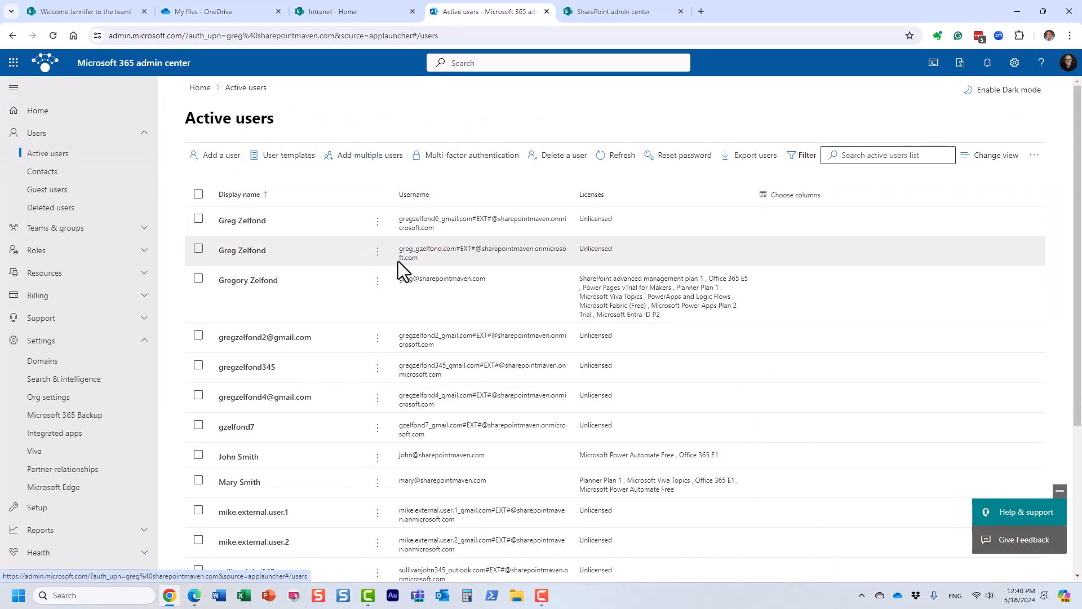
{"action": "scroll", "coordinate": [399, 479], "scroll_direction": "down", "scroll_amount": 3}
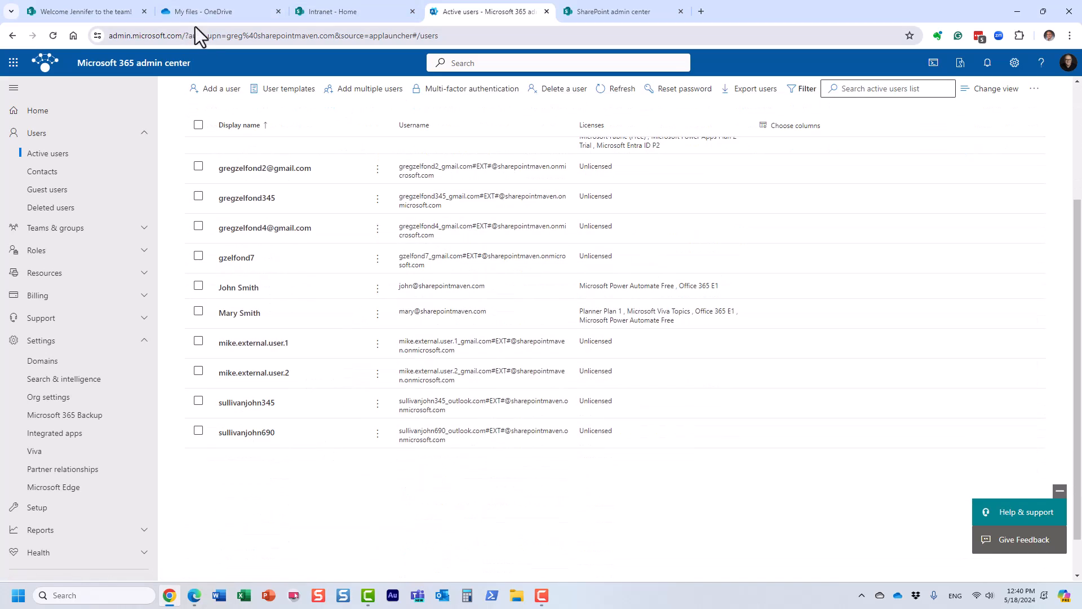
{"action": "left_click", "coordinate": [199, 12]}
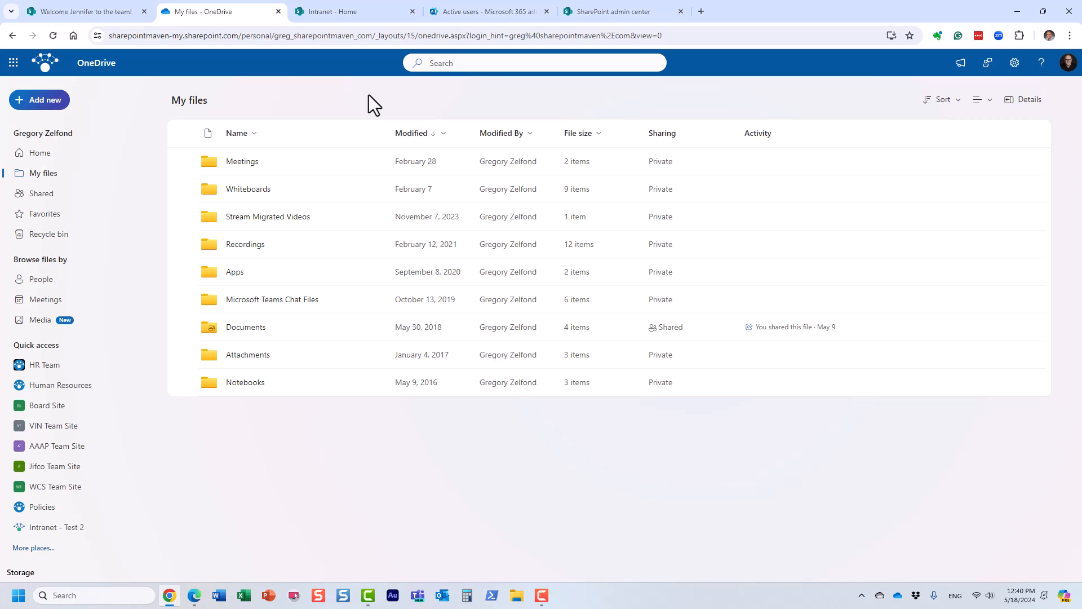
Switch to the SharePoint admin center, try 300 days for retaining a deleted user's OneDrive, and restore 30 days.
{"action": "left_click", "coordinate": [614, 9]}
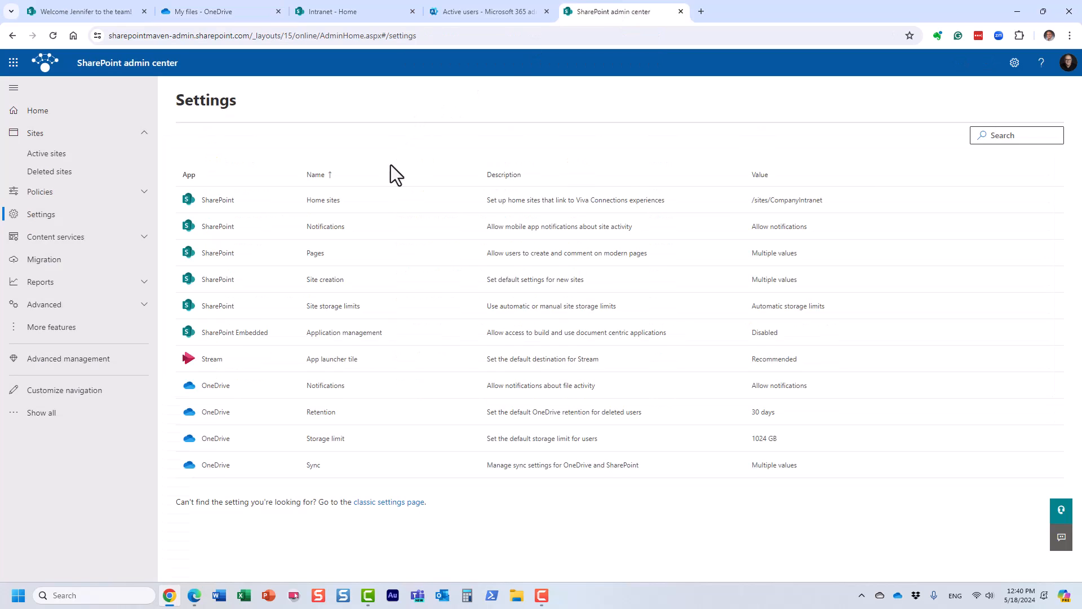
{"action": "left_click", "coordinate": [319, 413]}
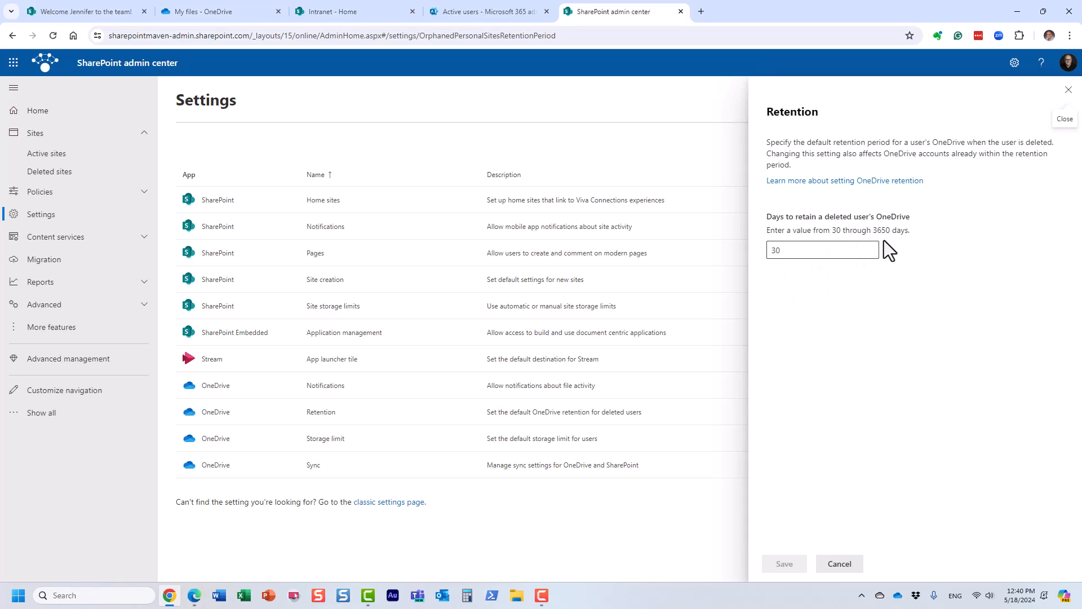
{"action": "left_click", "coordinate": [807, 251]}
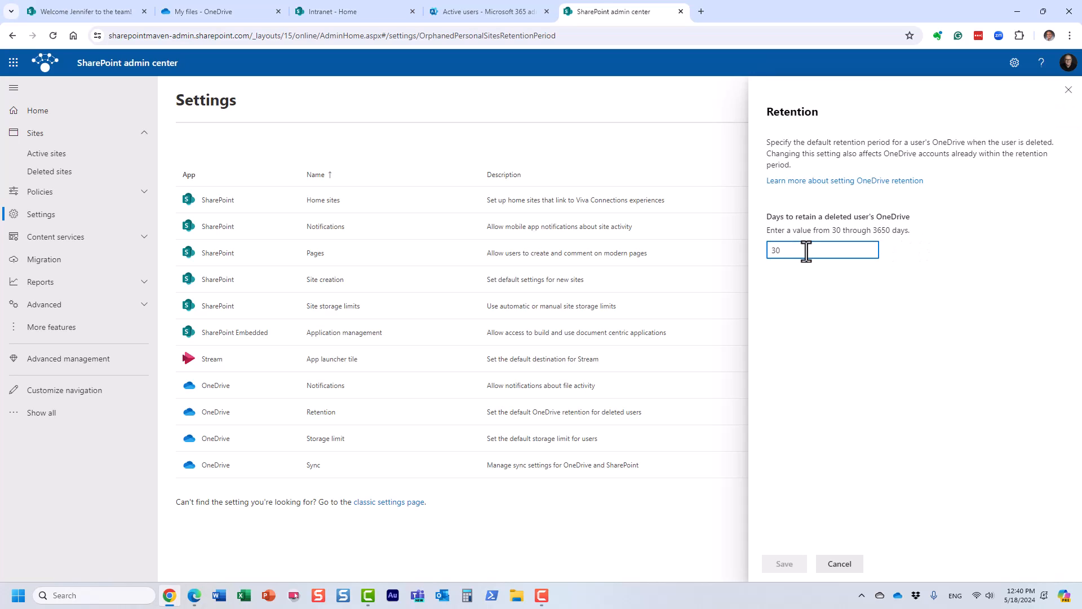
{"action": "type", "text": "0"}
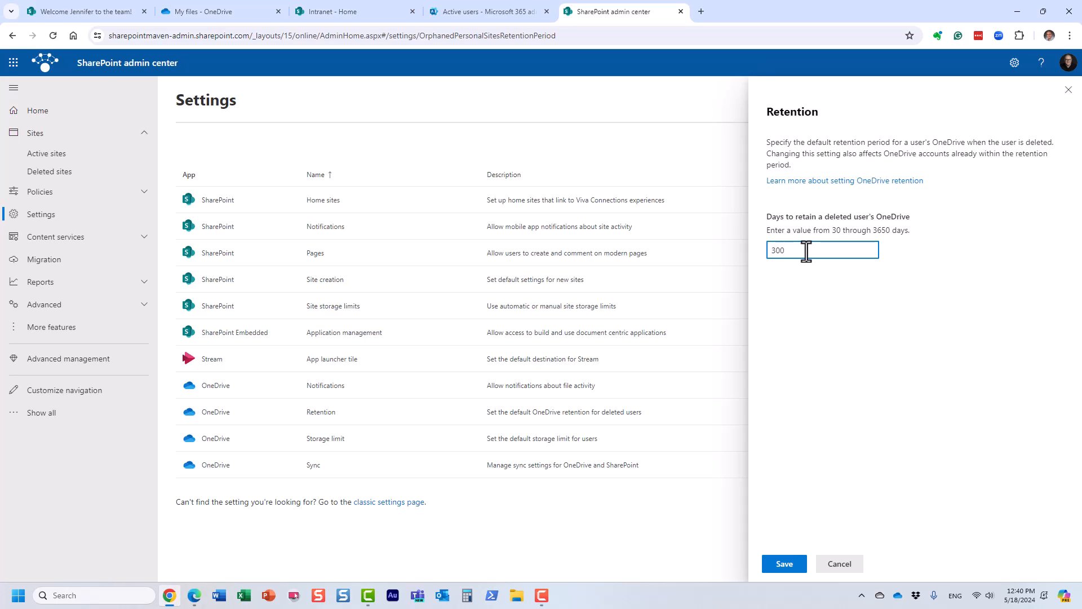
{"action": "key", "text": "BackSpace"}
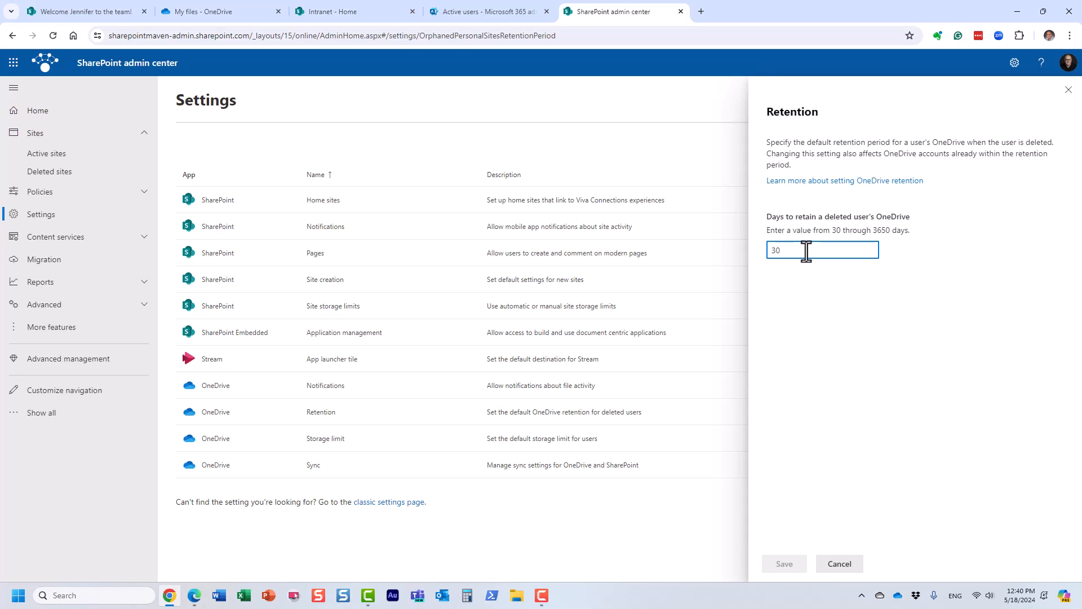
{"action": "left_click", "coordinate": [832, 314]}
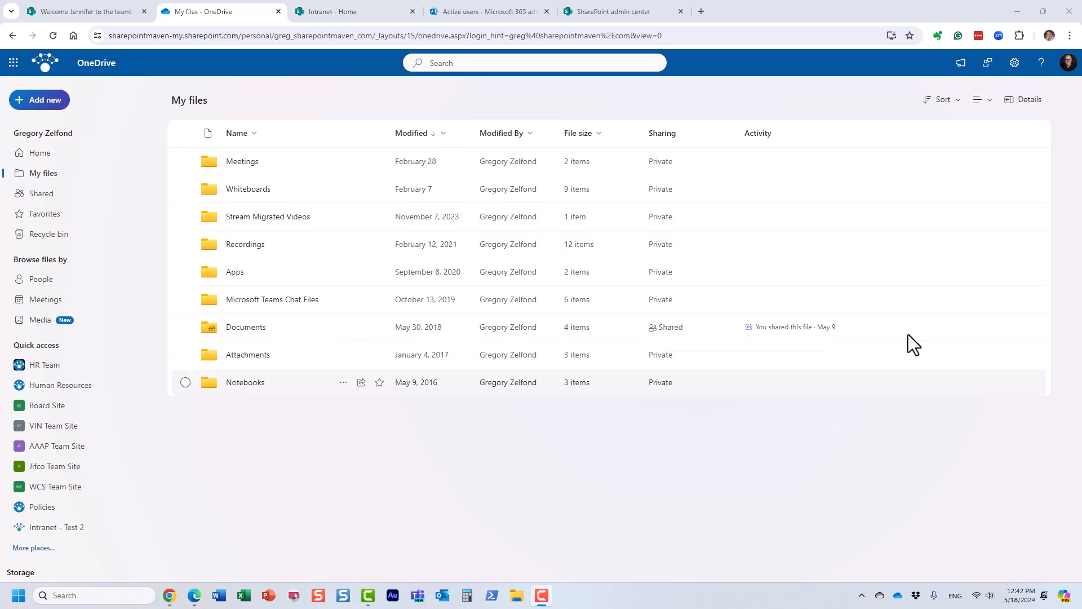
Examine the OneDrive settings for the option to sync this OneDrive, and close them.
{"action": "left_click", "coordinate": [1015, 62]}
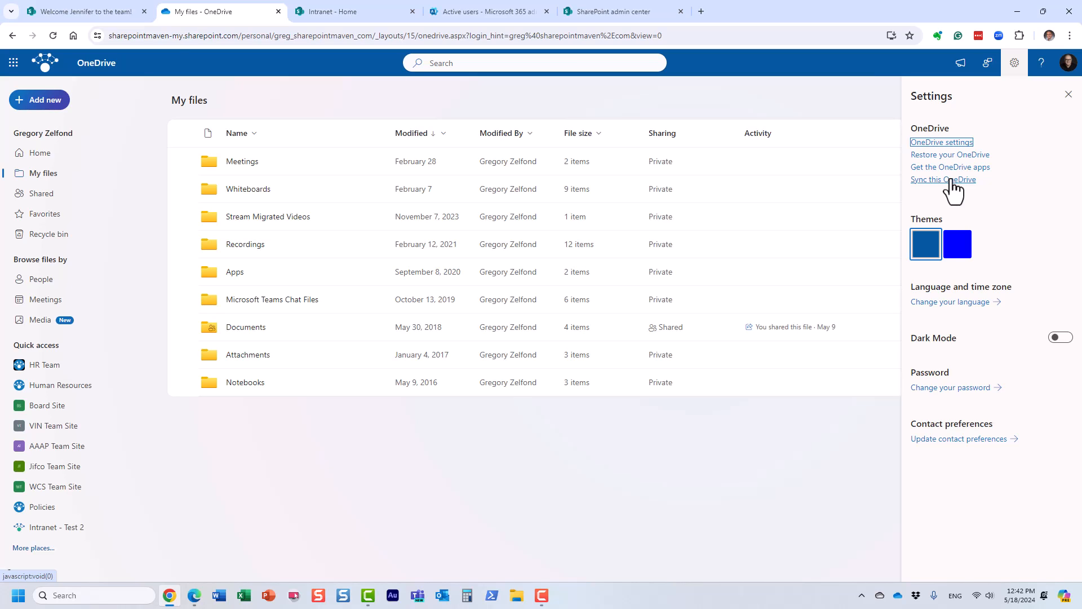
{"action": "left_click", "coordinate": [1071, 95]}
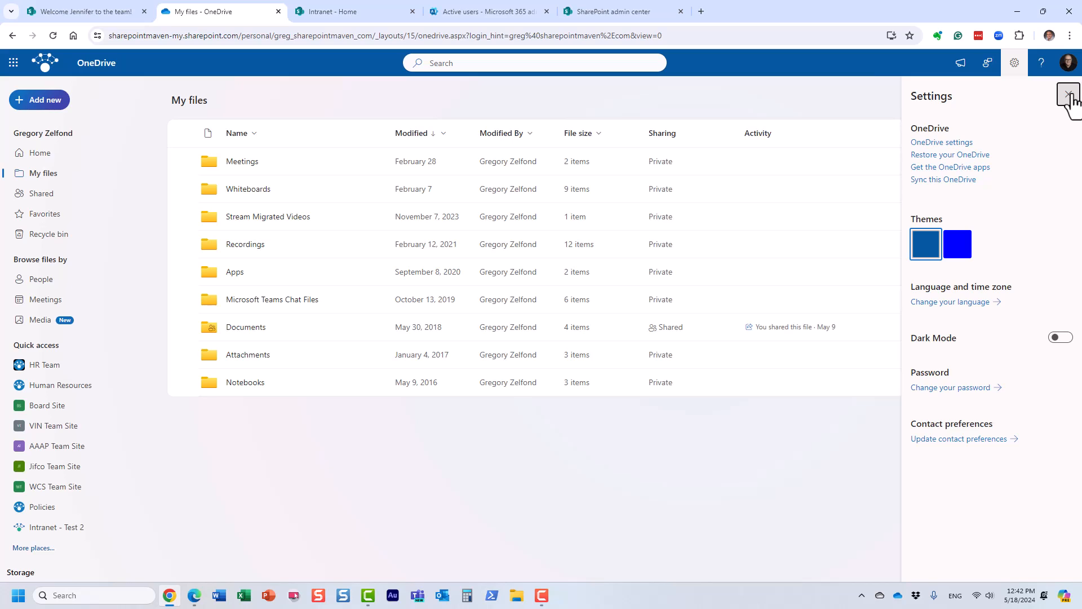
{"action": "left_click", "coordinate": [1069, 95]}
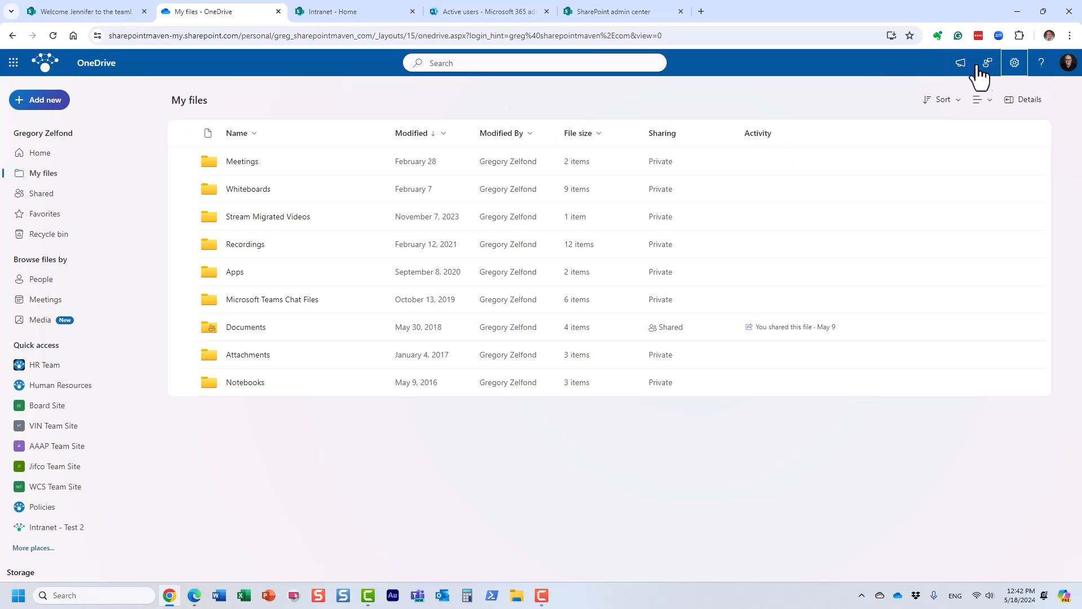
{"action": "left_click", "coordinate": [1013, 63]}
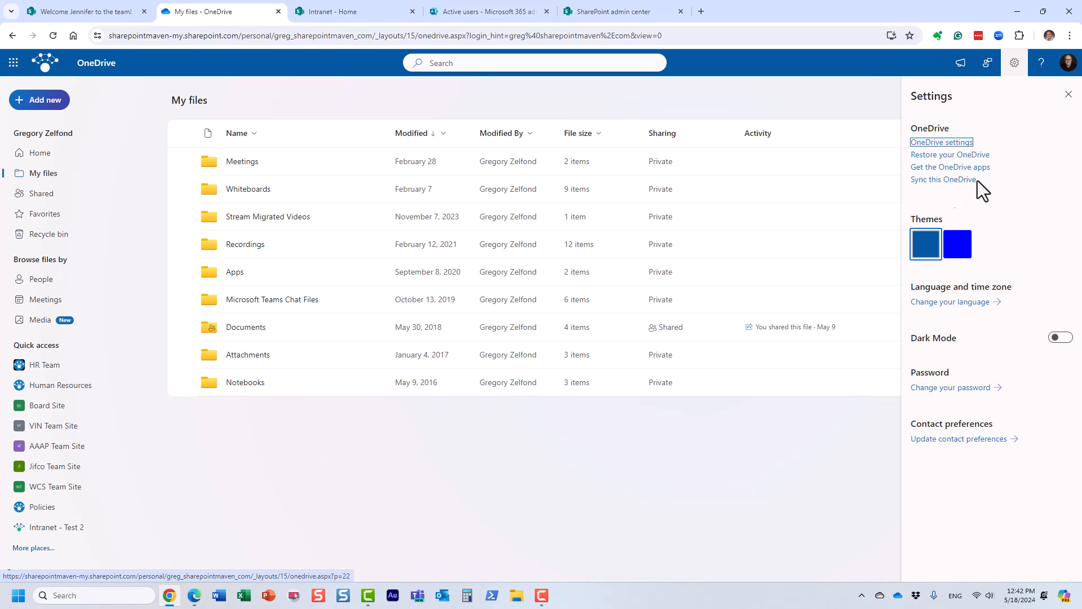
{"action": "left_click", "coordinate": [1068, 94]}
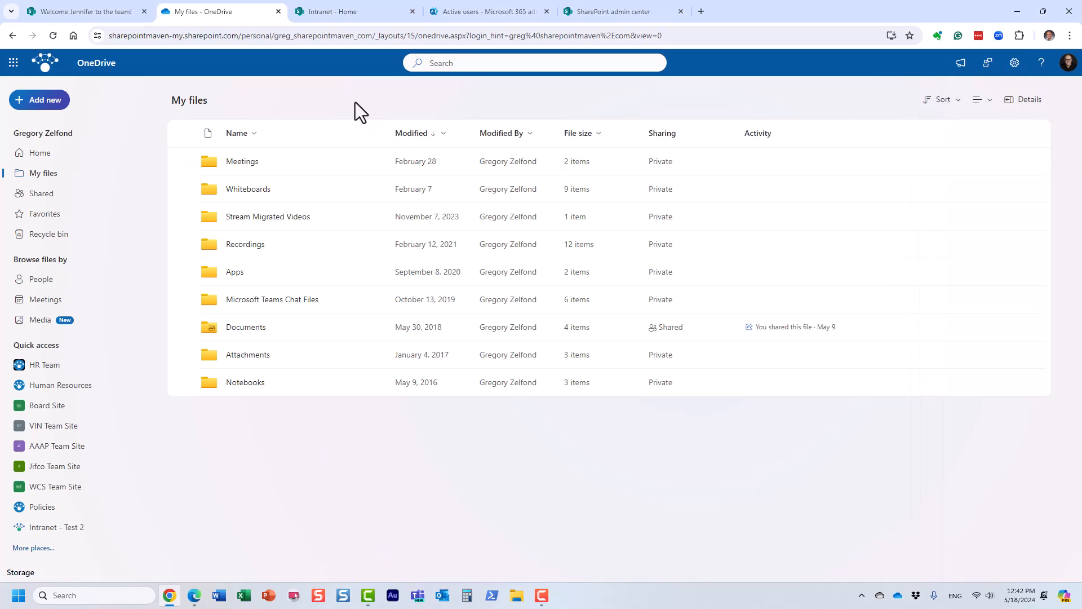
Switch to the SharePoint admin center and turn off showing the Sync button on the OneDrive website in the Sync settings.
{"action": "left_click", "coordinate": [587, 15]}
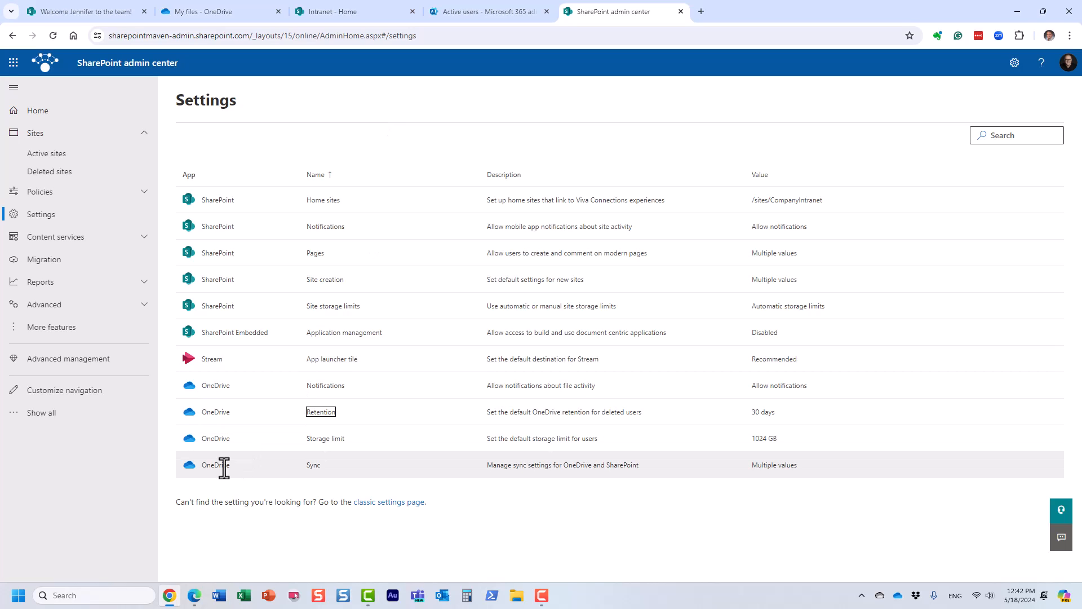
{"action": "left_click", "coordinate": [312, 466]}
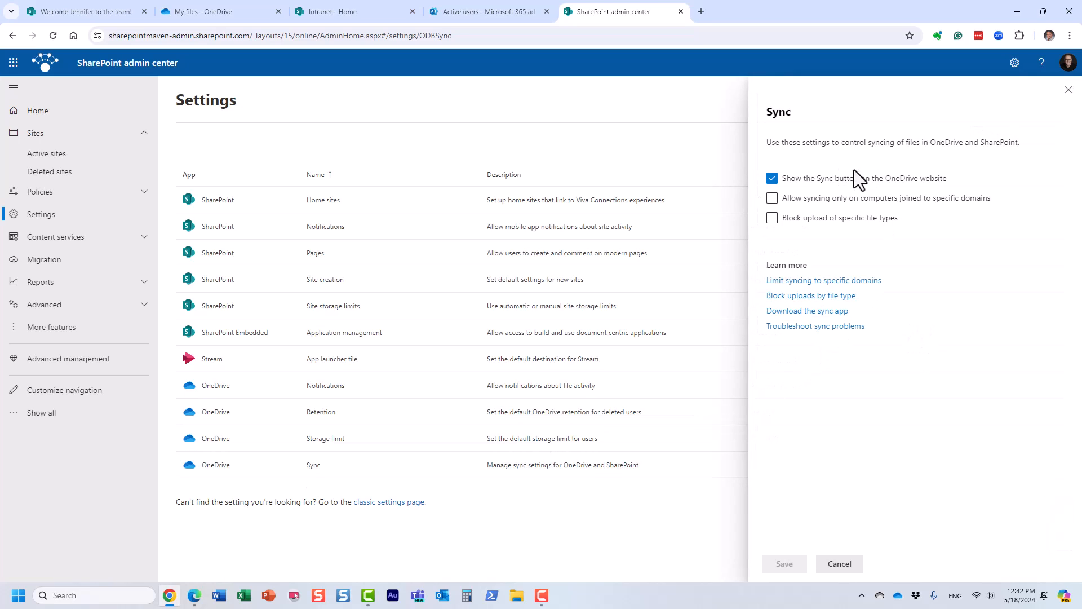
{"action": "left_click", "coordinate": [773, 180]}
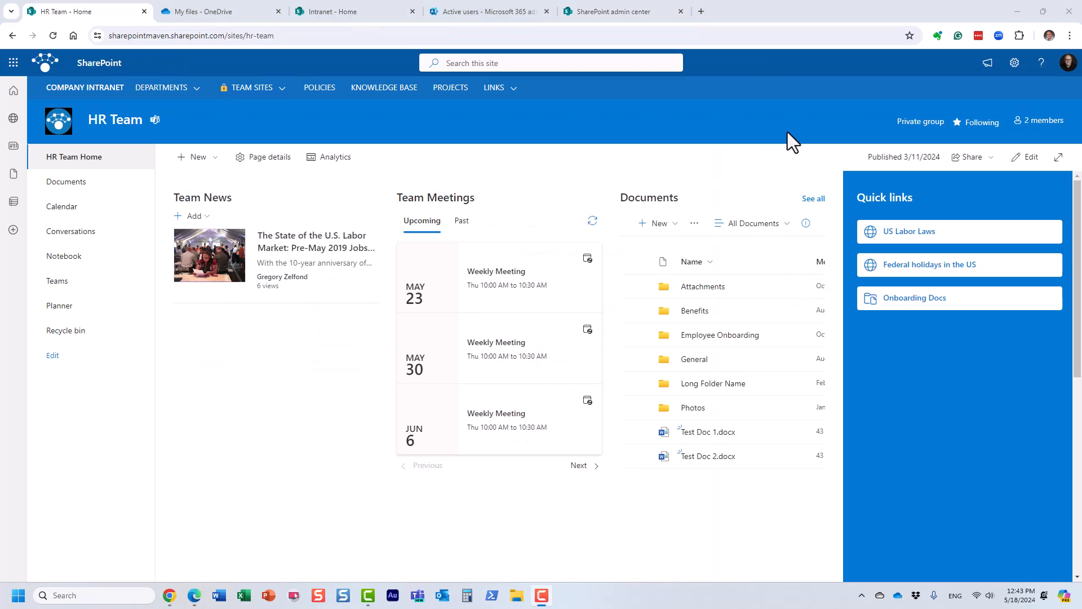
Open the full Documents library of the HR Team site.
{"action": "left_click", "coordinate": [814, 198]}
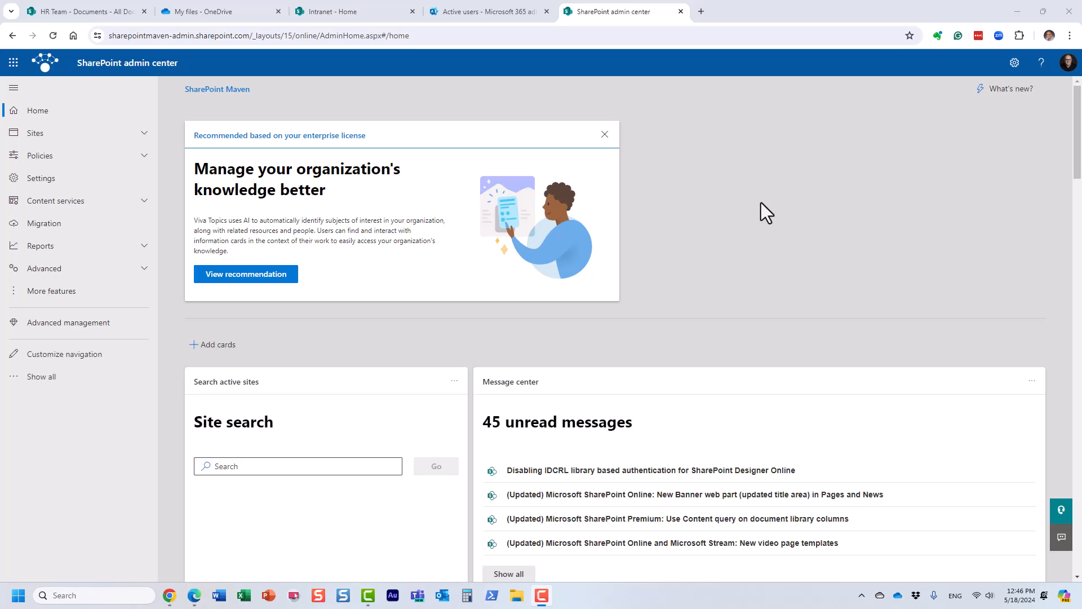
Open the organization-level Sharing policies and expand the additional external sharing settings.
{"action": "left_click", "coordinate": [74, 156]}
{"action": "left_click", "coordinate": [65, 179]}
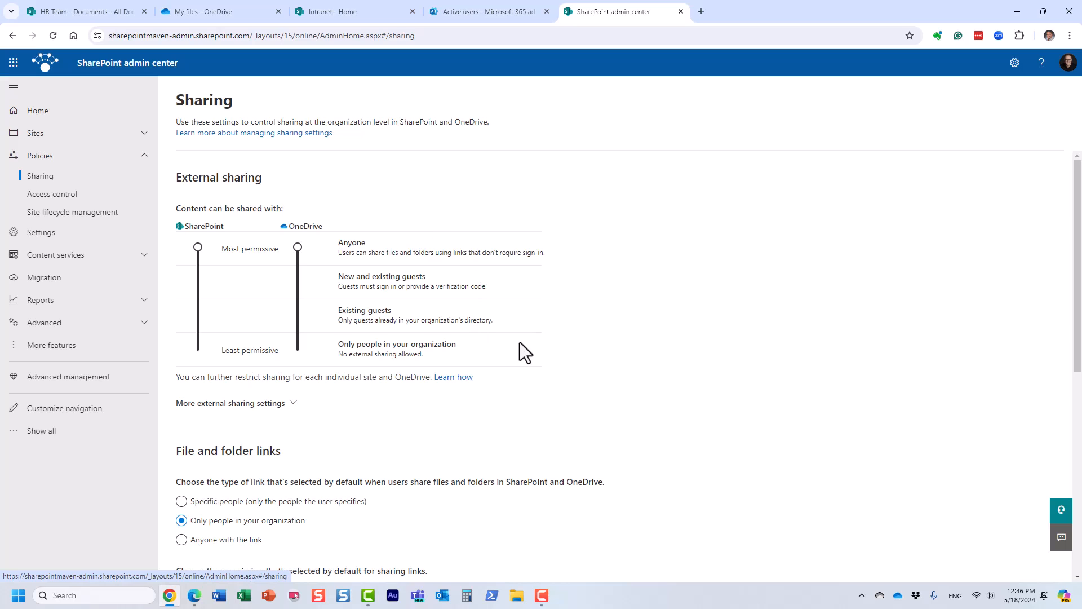
{"action": "scroll", "coordinate": [411, 412], "scroll_direction": "down", "scroll_amount": 4}
{"action": "scroll", "coordinate": [411, 413], "scroll_direction": "up", "scroll_amount": 2}
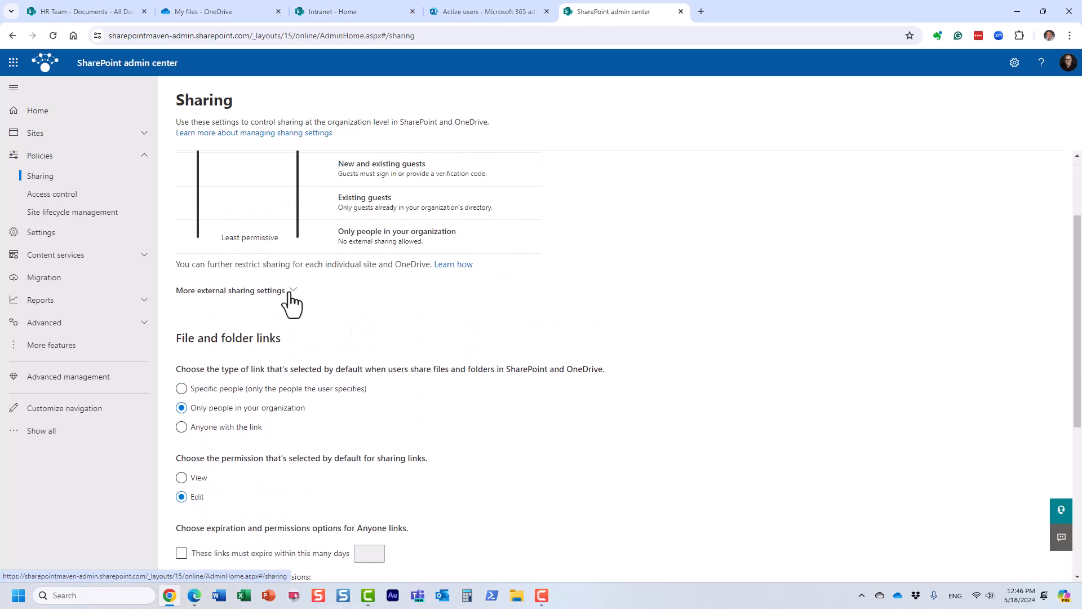
{"action": "left_click", "coordinate": [293, 292]}
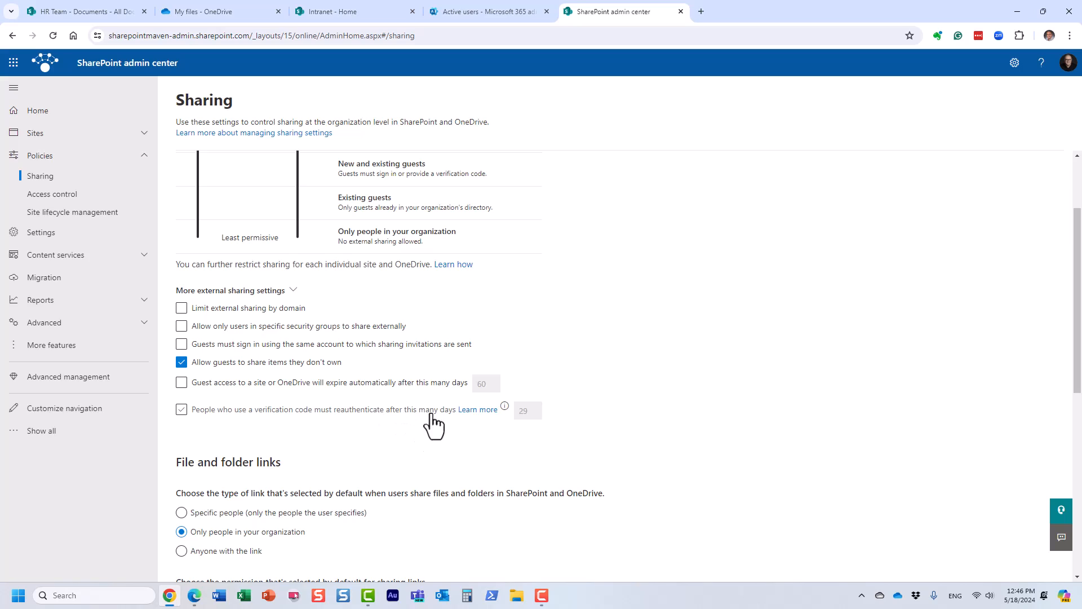
Make guest access to a site or OneDrive expire automatically after 30 days.
{"action": "left_click", "coordinate": [182, 383]}
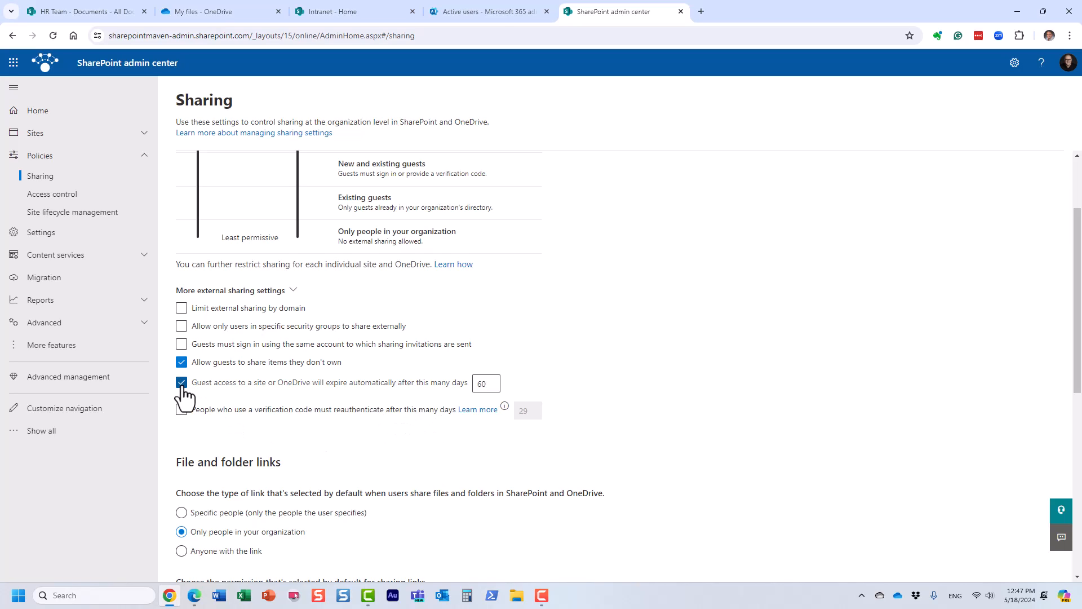
{"action": "left_click", "coordinate": [181, 384]}
{"action": "left_click", "coordinate": [183, 385]}
{"action": "left_click_drag", "start_coordinate": [488, 389], "coordinate": [474, 385]}
{"action": "type", "text": "30"}
Require people who use a verification code to reauthenticate after 15 days.
{"action": "left_click", "coordinate": [180, 410]}
{"action": "double_click", "coordinate": [524, 410]}
{"action": "type", "text": "15"}
{"action": "left_click", "coordinate": [641, 438]}
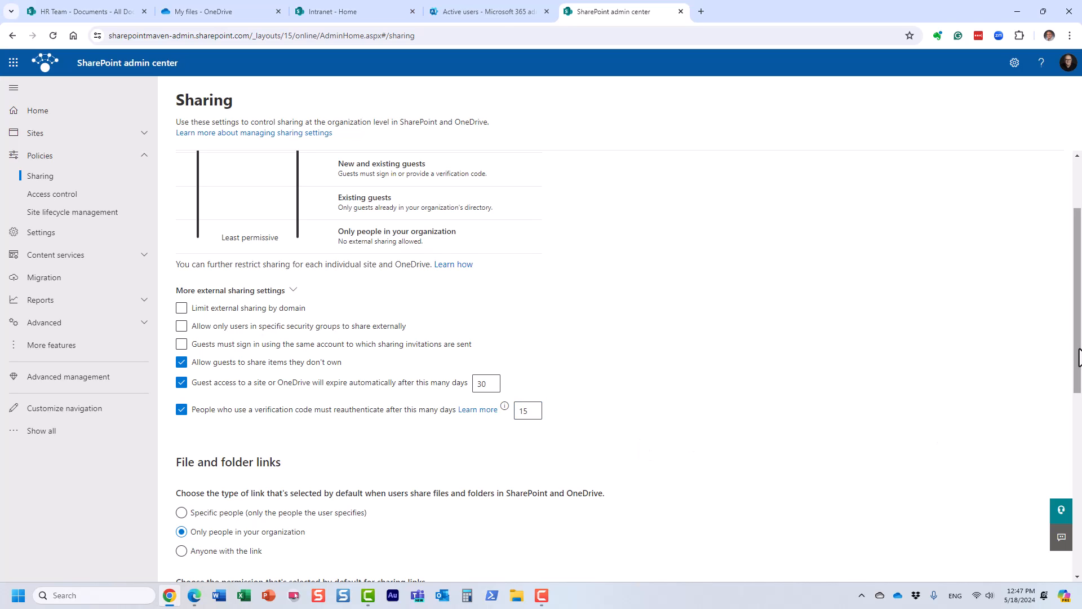
{"action": "mouse_move", "coordinate": [1077, 363]}
{"action": "left_mouse_down"}
{"action": "mouse_move", "coordinate": [1077, 537]}
{"action": "mouse_move", "coordinate": [1053, 309]}
{"action": "mouse_move", "coordinate": [1057, 364]}
{"action": "left_mouse_up"}
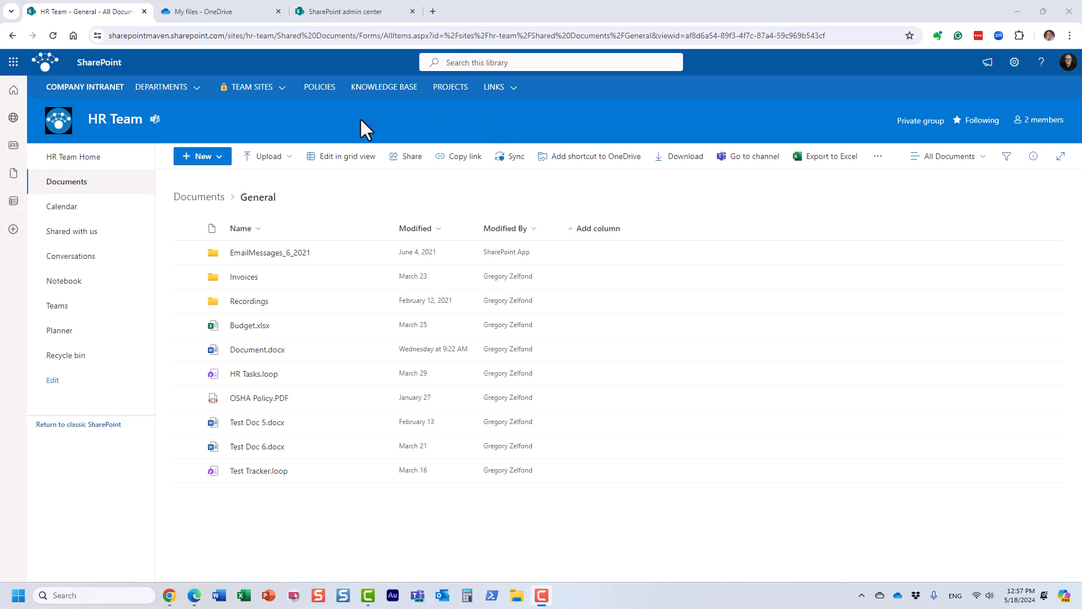
Examine the view statistics of Document.docx in the HR Team's General folder, close its details, and reselect the file.
{"action": "left_click", "coordinate": [187, 350]}
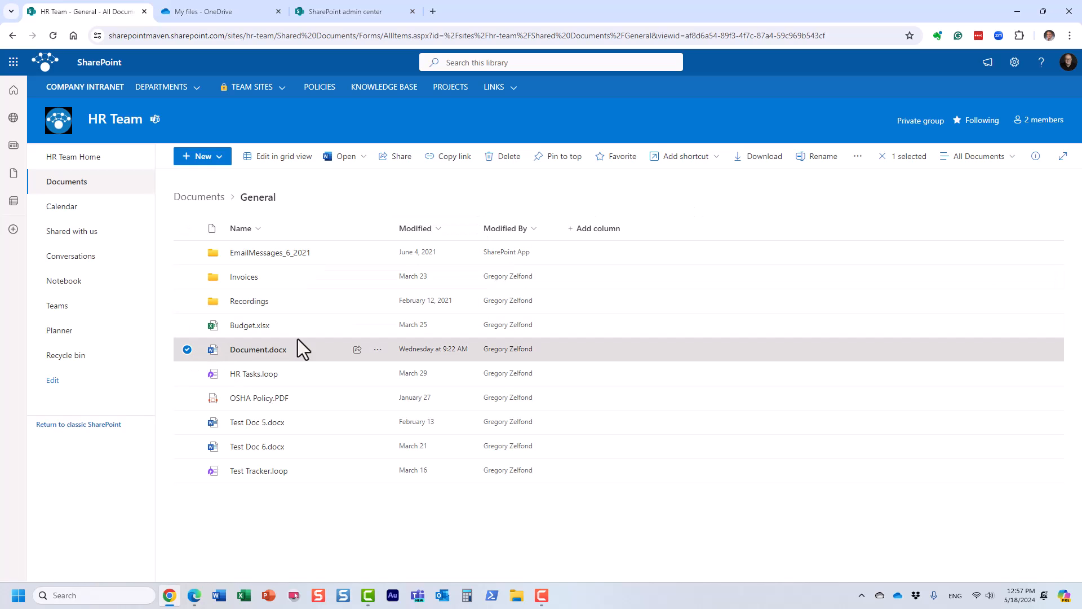
{"action": "left_click", "coordinate": [1036, 156]}
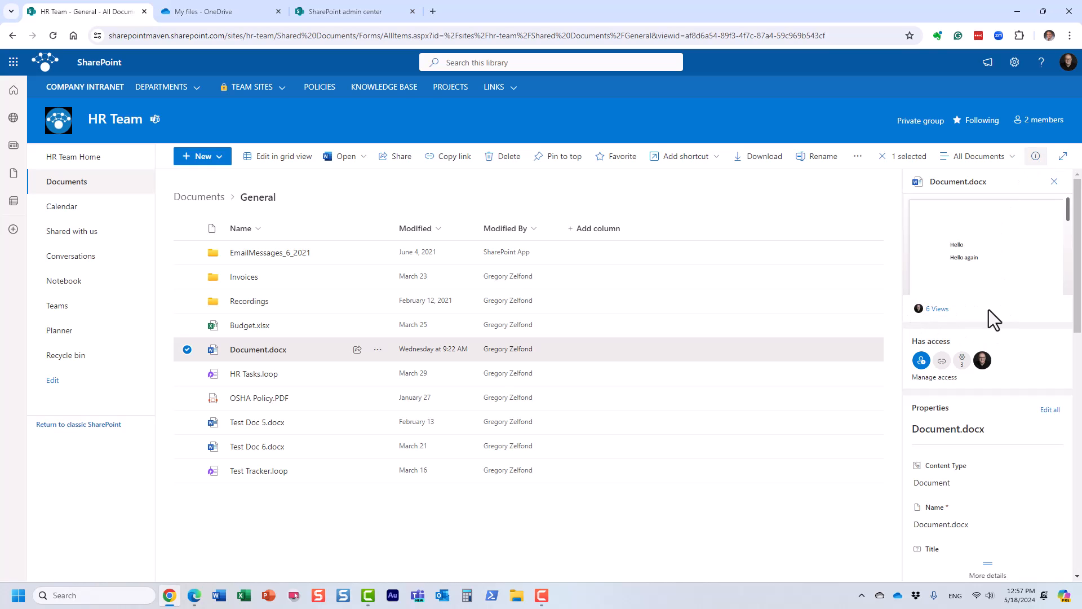
{"action": "left_click", "coordinate": [937, 309]}
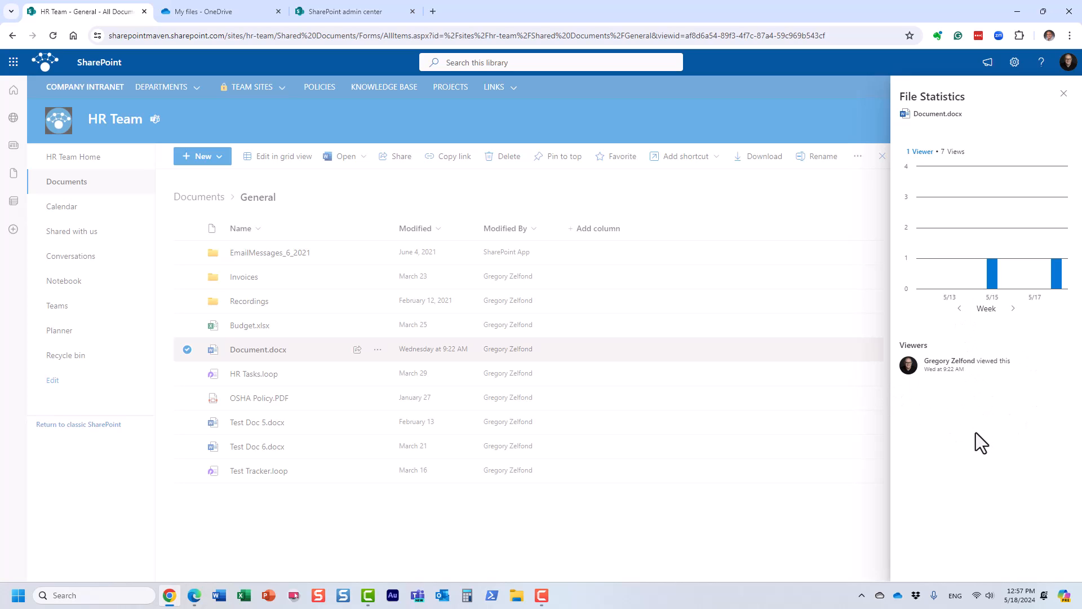
{"action": "left_click", "coordinate": [1062, 100]}
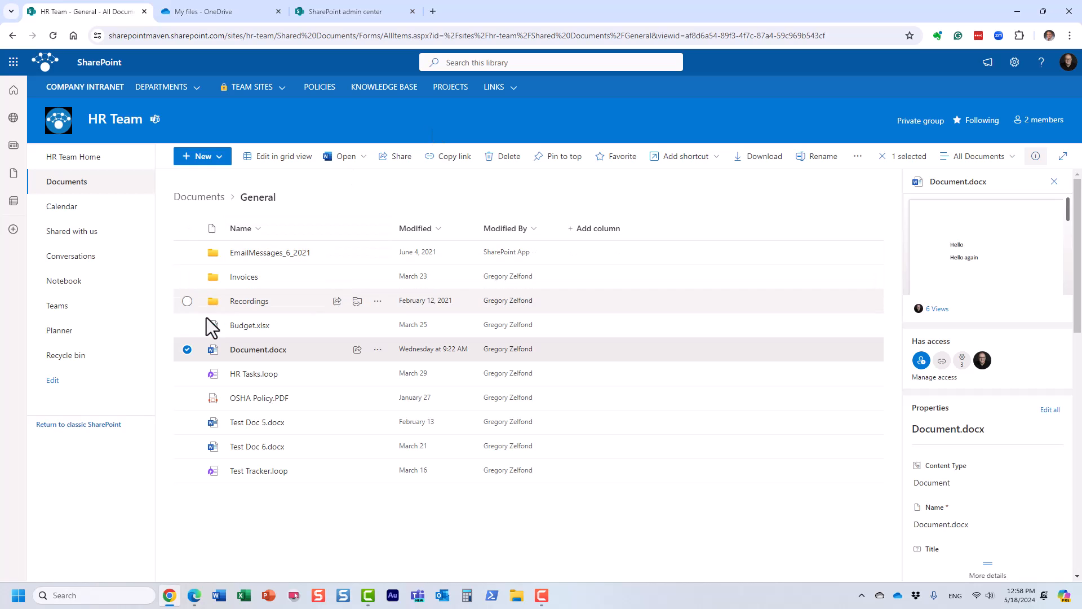
{"action": "left_click", "coordinate": [189, 350]}
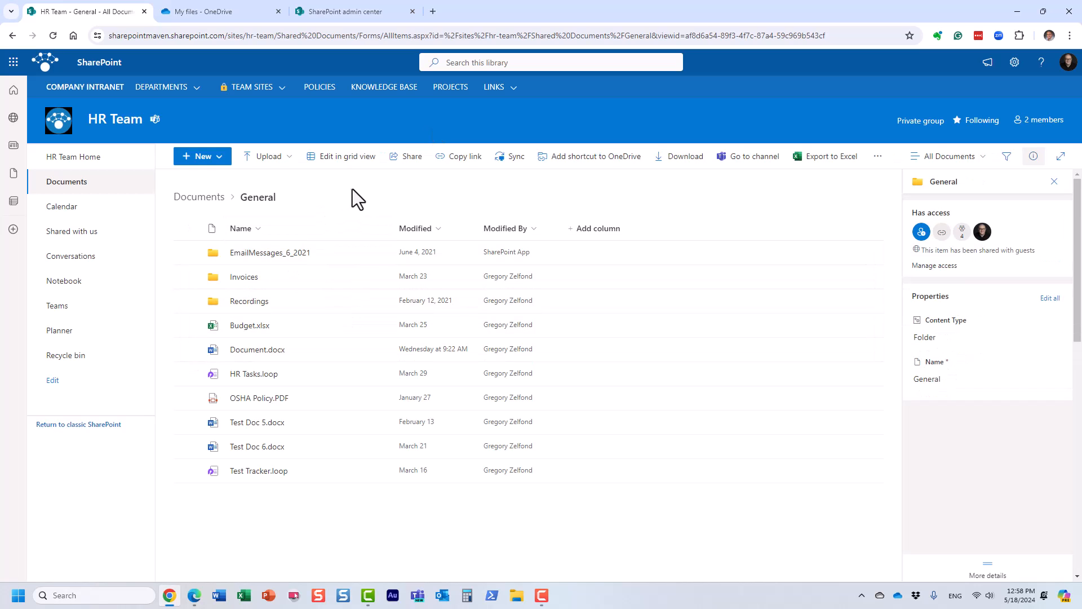
{"action": "left_click", "coordinate": [1033, 157]}
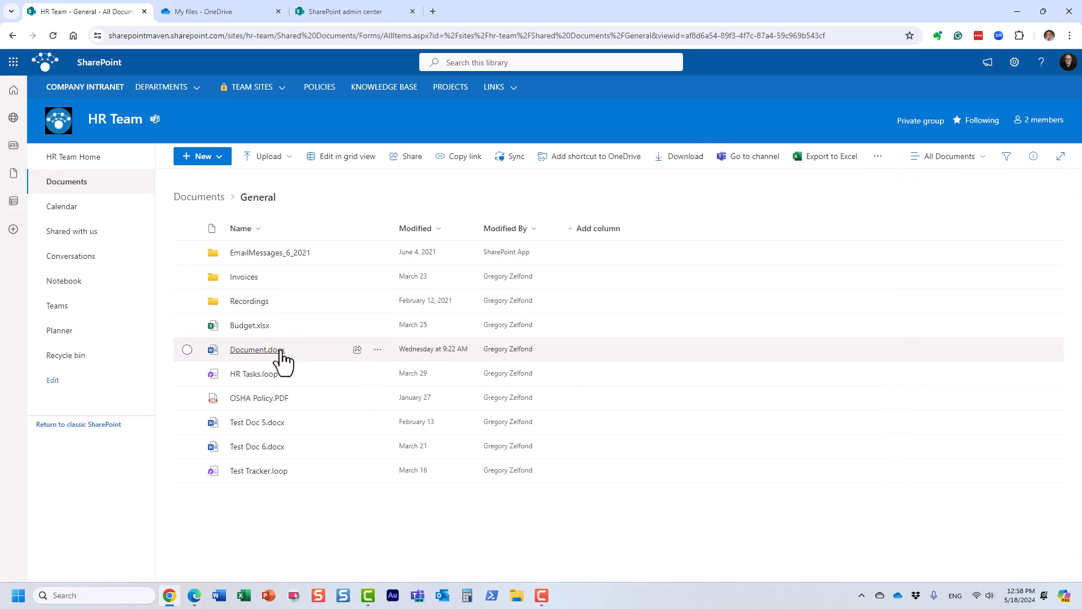
{"action": "mouse_move", "coordinate": [282, 353]}
{"action": "left_click", "coordinate": [186, 349]}
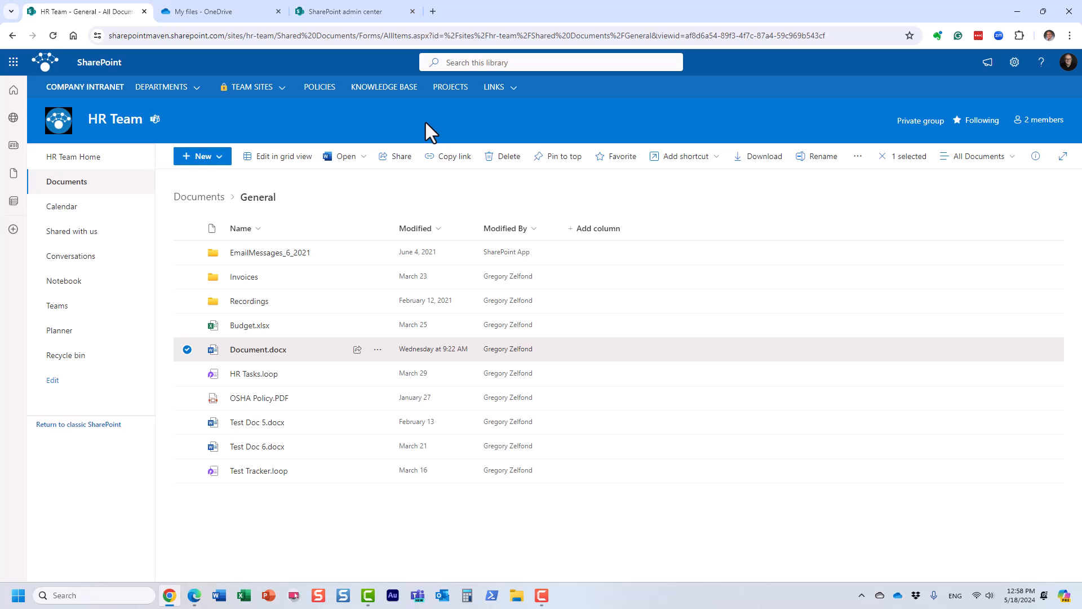
Try turning off site owners' option to display SharePoint viewer names in the Sharing policies, and return to the HR Team library to deselect Document.docx.
{"action": "left_click", "coordinate": [349, 12]}
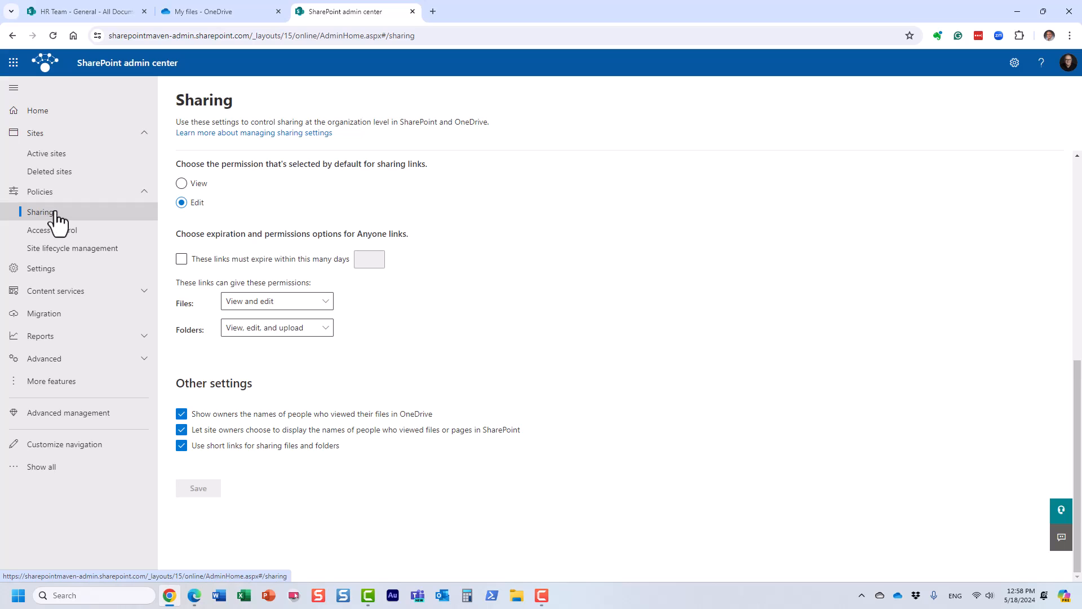
{"action": "left_click", "coordinate": [54, 158]}
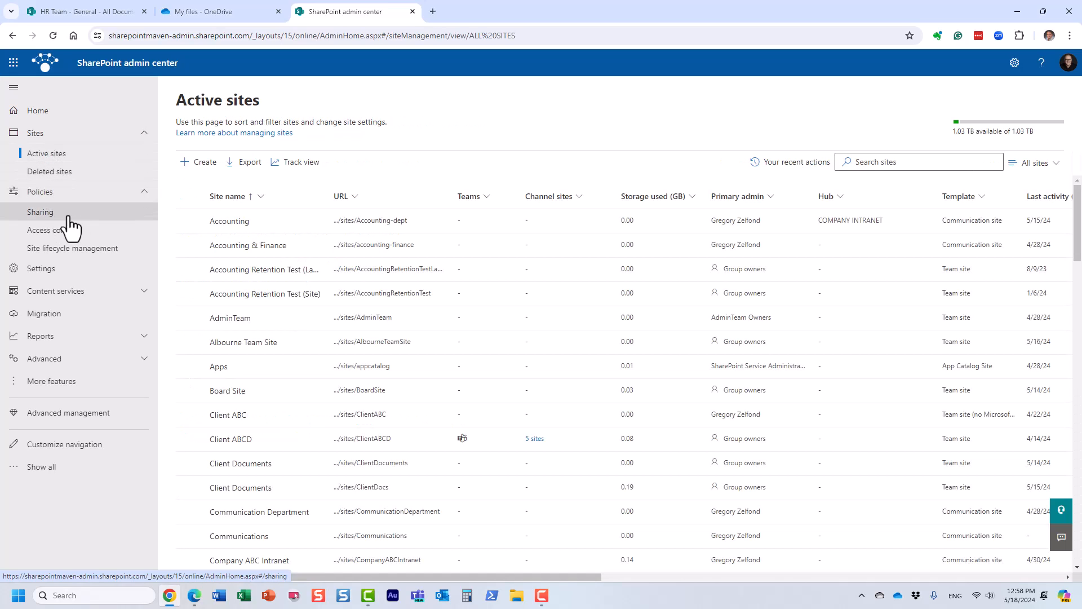
{"action": "left_click", "coordinate": [50, 214]}
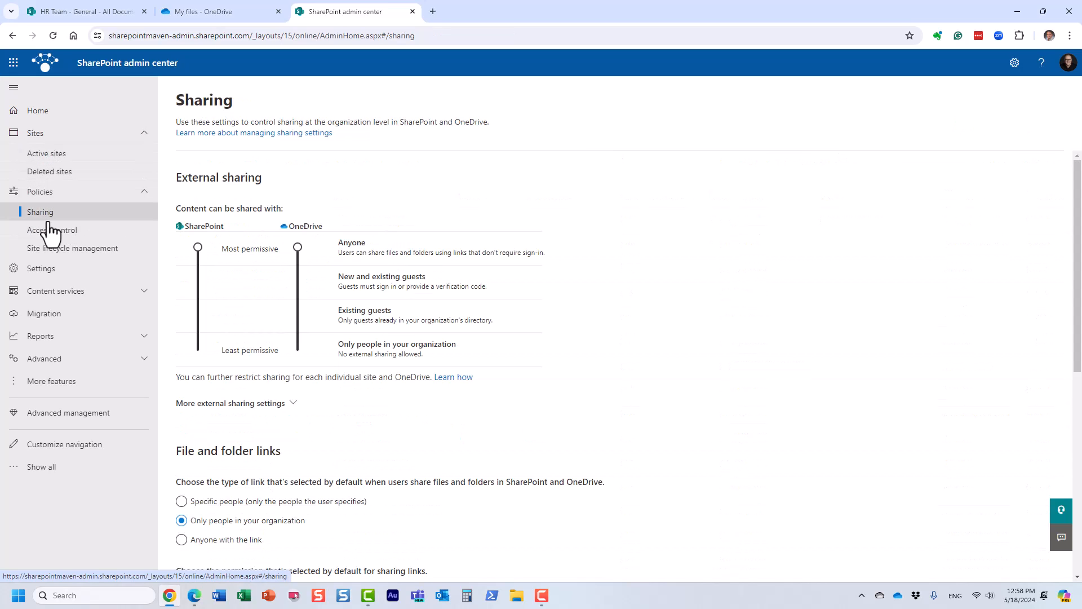
{"action": "left_click_drag", "start_coordinate": [1076, 228], "coordinate": [1073, 431]}
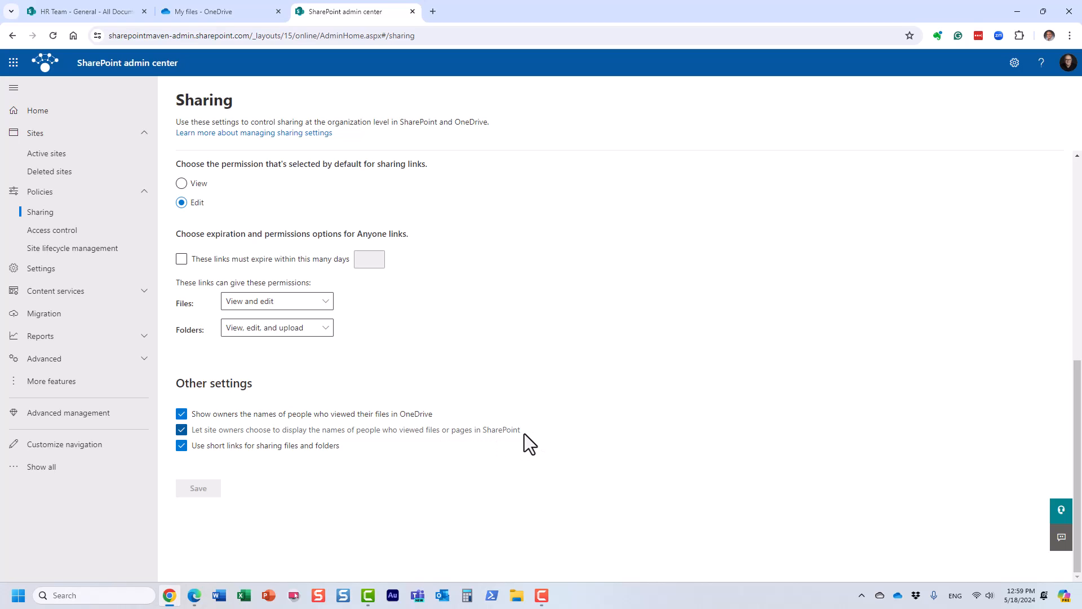
{"action": "left_click", "coordinate": [182, 430]}
{"action": "left_click", "coordinate": [219, 487]}
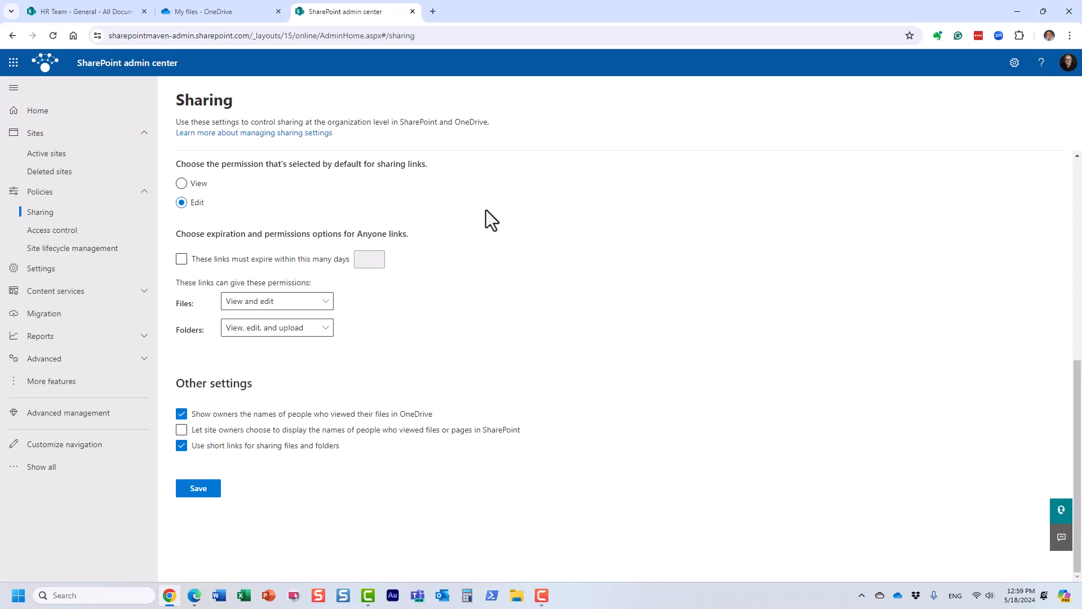
{"action": "left_click", "coordinate": [86, 11]}
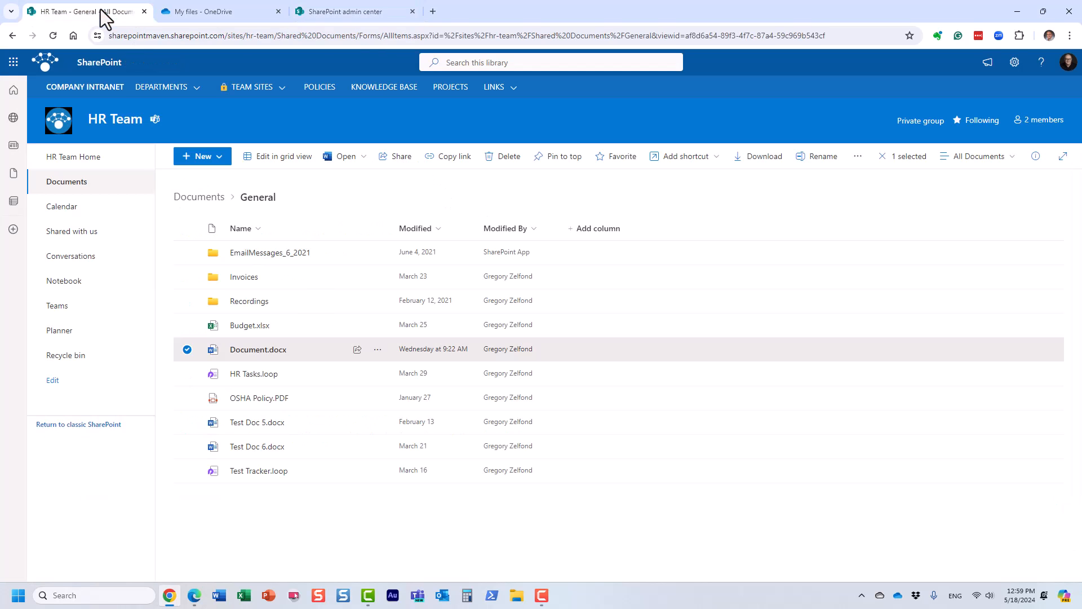
{"action": "left_click", "coordinate": [185, 349]}
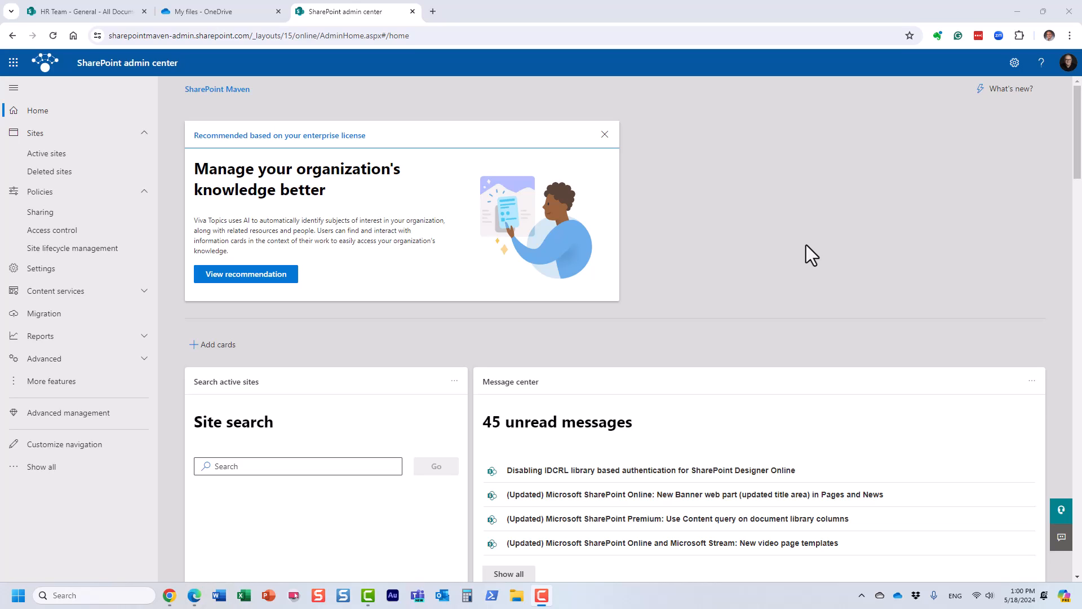
In the admin center's Sharing policies, make Anyone links expire within 15 days.
{"action": "left_click", "coordinate": [56, 213]}
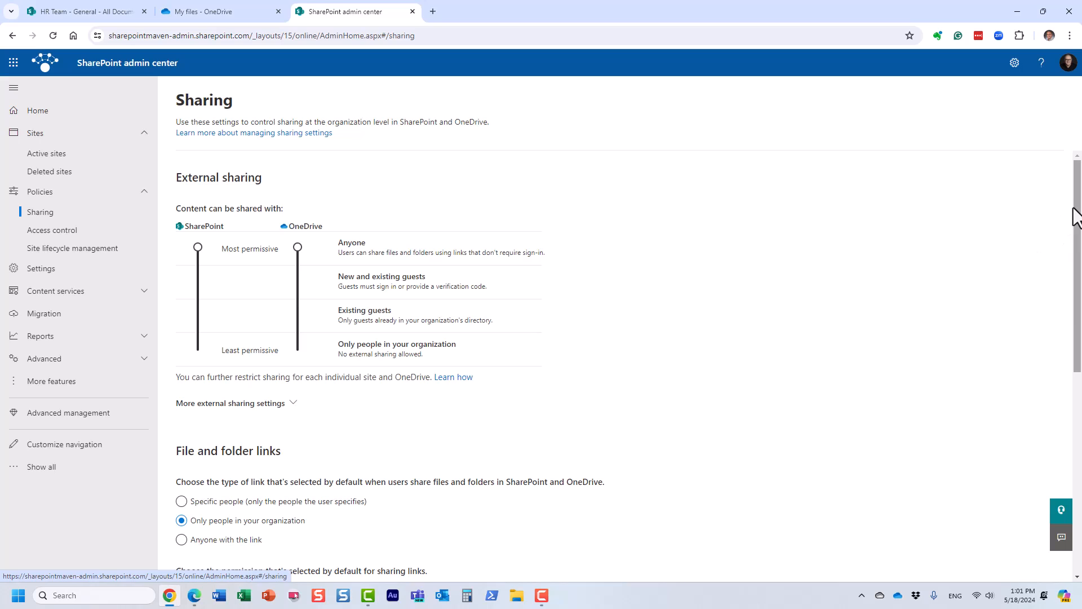
{"action": "mouse_move", "coordinate": [1075, 214]}
{"action": "left_mouse_down"}
{"action": "mouse_move", "coordinate": [1076, 231]}
{"action": "mouse_move", "coordinate": [1076, 218]}
{"action": "left_mouse_up"}
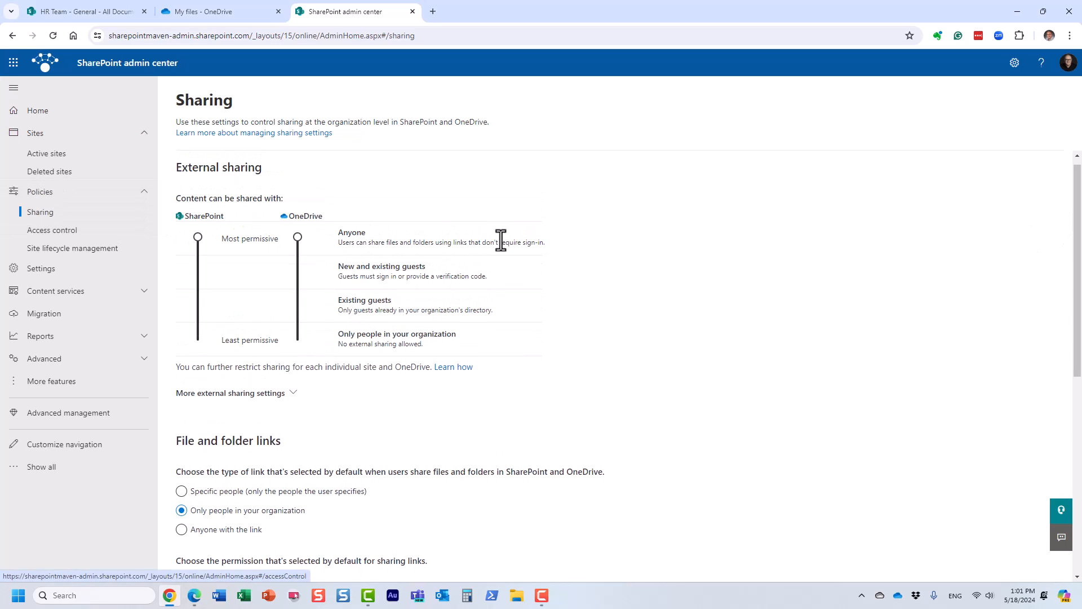
{"action": "left_click_drag", "start_coordinate": [1079, 240], "coordinate": [1079, 392]}
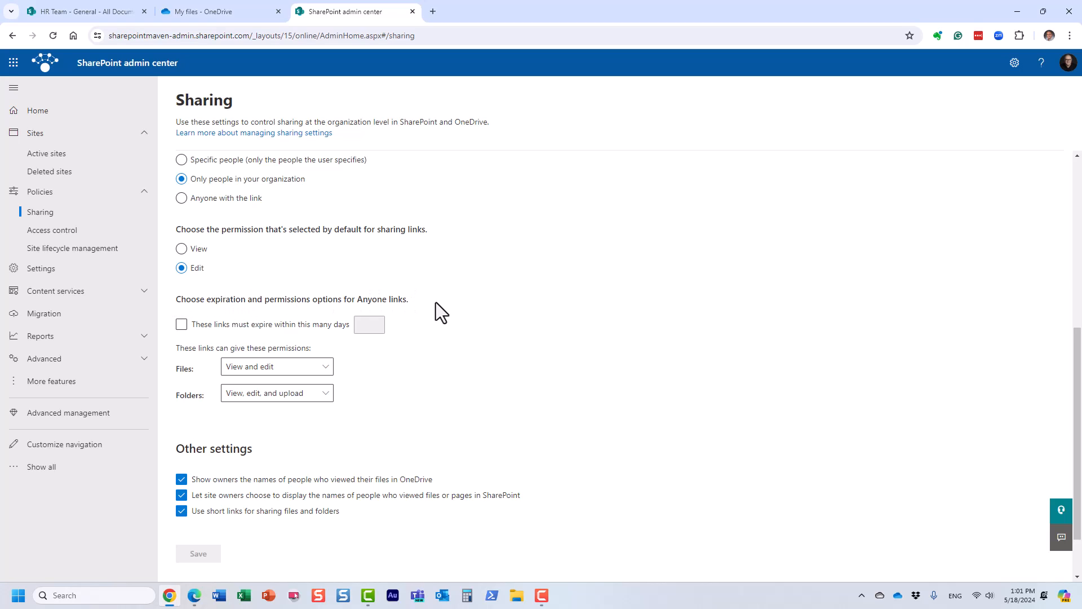
{"action": "left_click", "coordinate": [189, 335]}
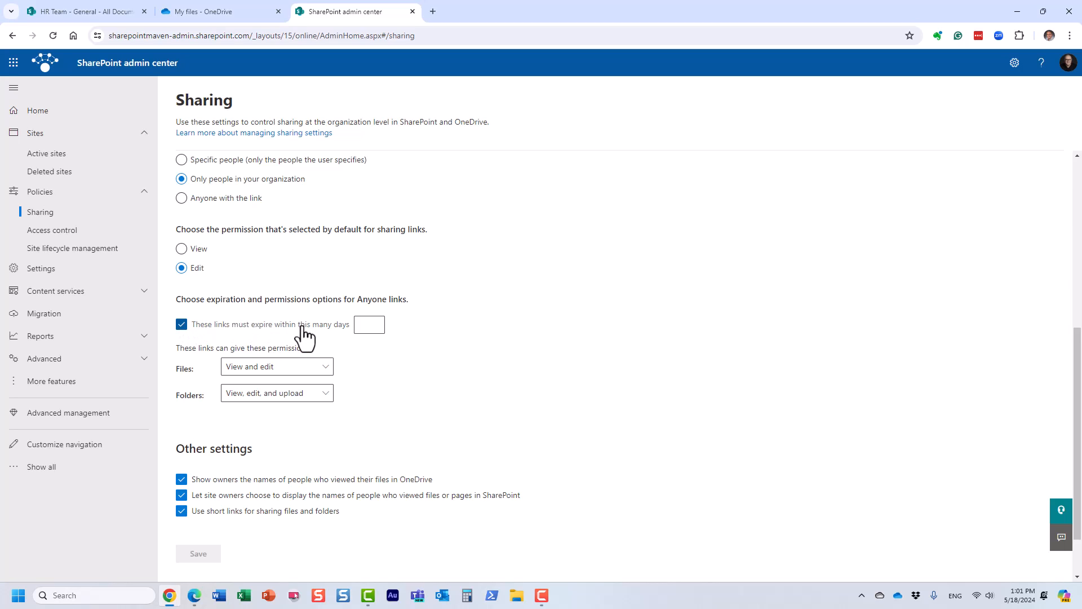
{"action": "left_click", "coordinate": [372, 327]}
{"action": "type", "text": "15"}
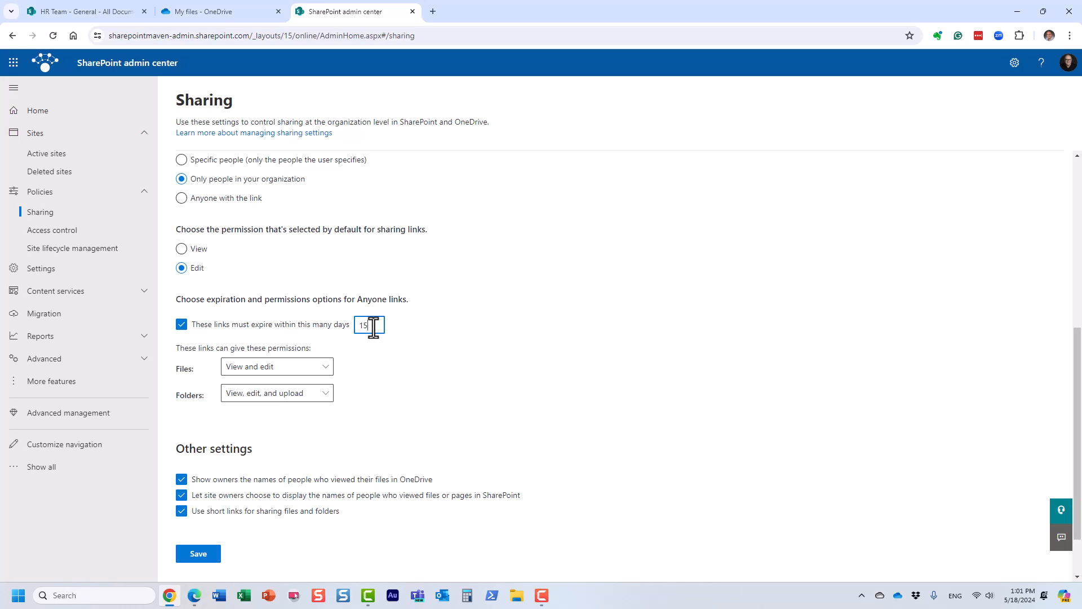
Try both file permissions for Anyone links, View and View and edit, and leave Files set to View.
{"action": "left_click", "coordinate": [308, 366]}
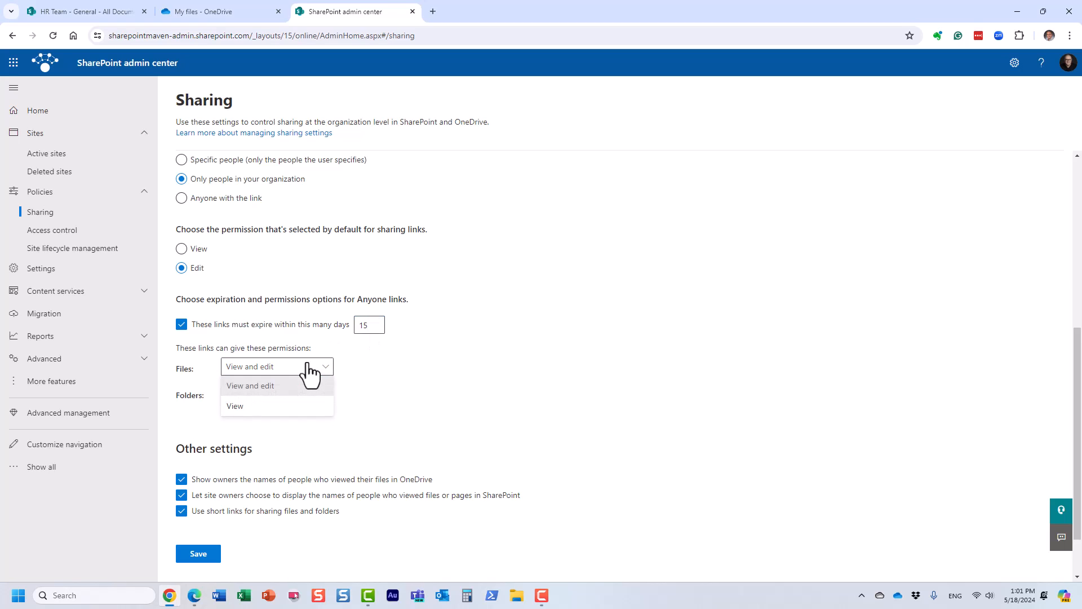
{"action": "left_click", "coordinate": [319, 405]}
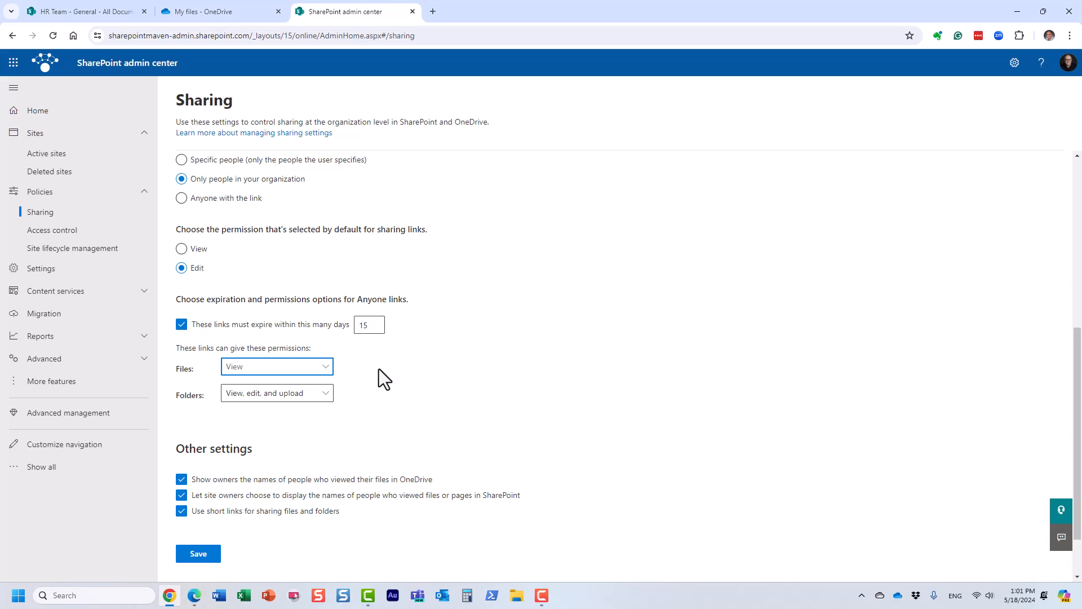
{"action": "left_click", "coordinate": [308, 367]}
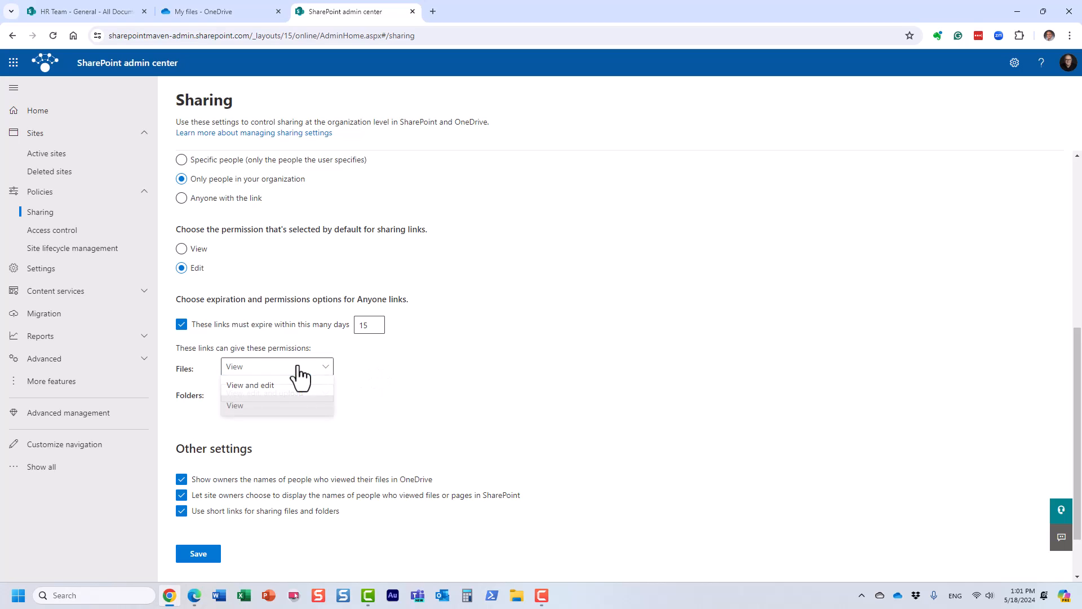
{"action": "left_click", "coordinate": [296, 386]}
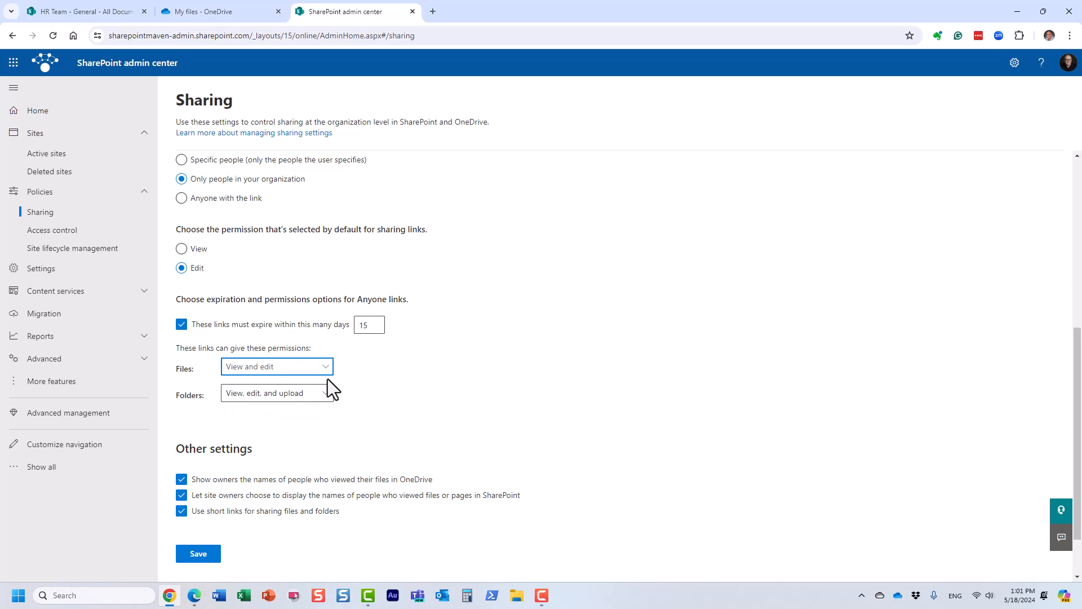
{"action": "left_click", "coordinate": [297, 372]}
{"action": "left_click", "coordinate": [283, 407]}
{"action": "left_click", "coordinate": [295, 367]}
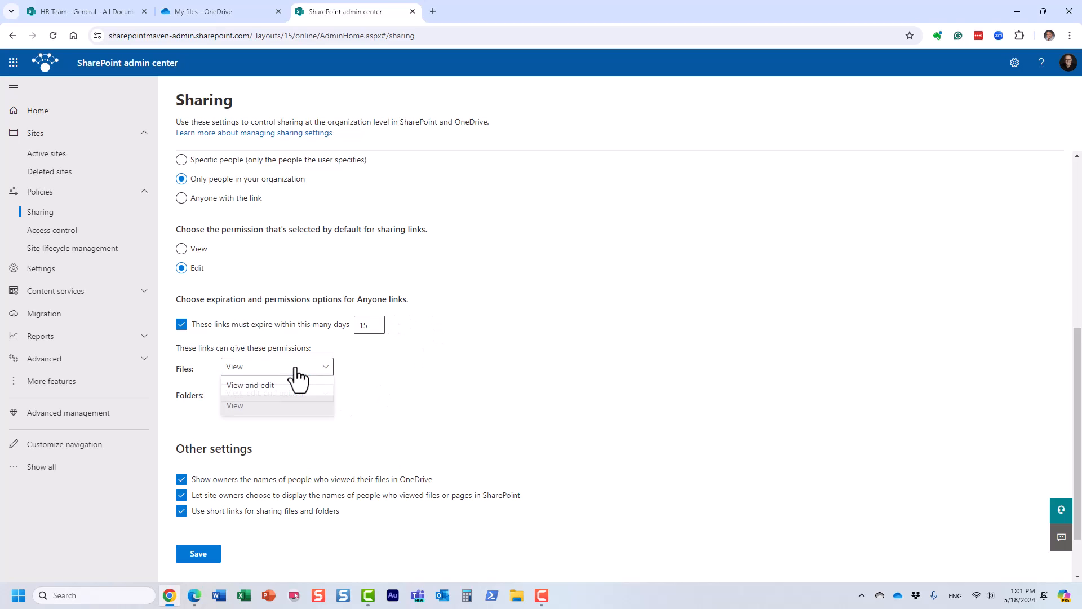
{"action": "left_click", "coordinate": [290, 370]}
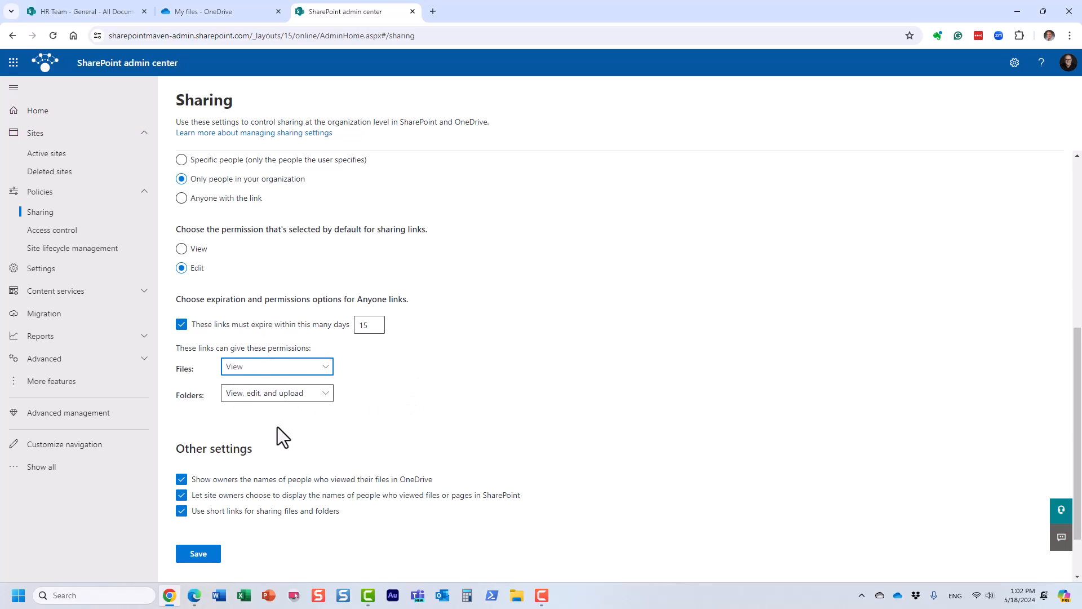
Try View as the folder permission for Anyone links, and restore View, edit, and upload.
{"action": "left_click", "coordinate": [251, 398]}
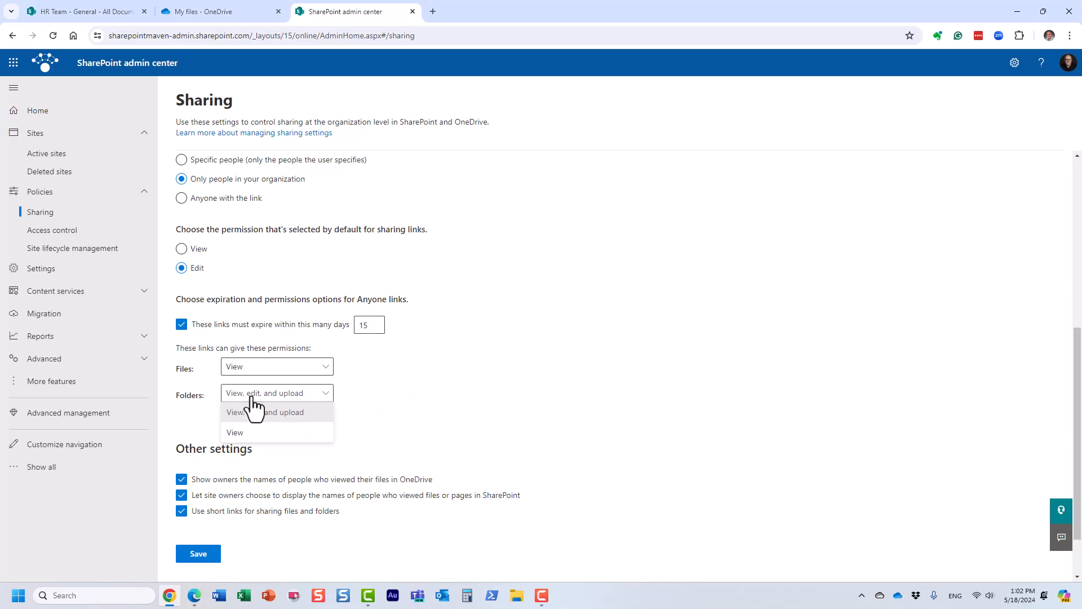
{"action": "left_click", "coordinate": [277, 435]}
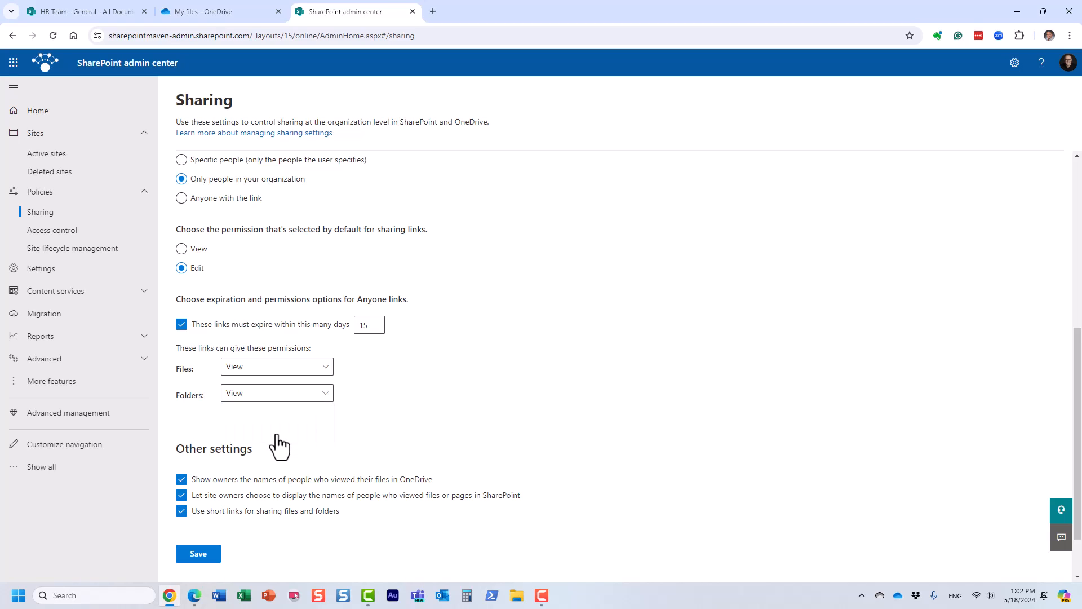
{"action": "left_click", "coordinate": [317, 399]}
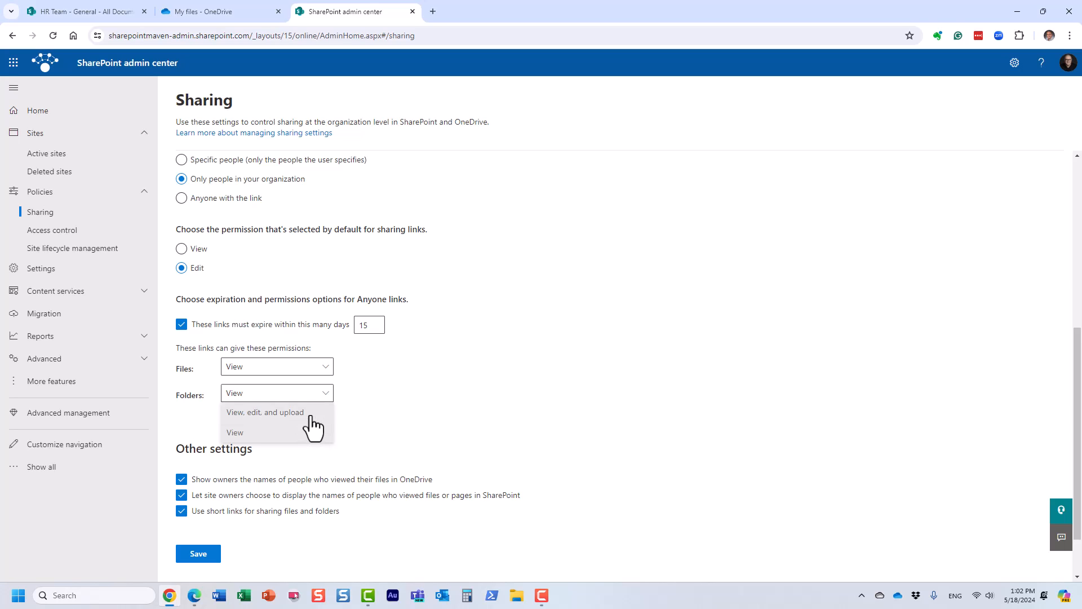
{"action": "left_click", "coordinate": [310, 416]}
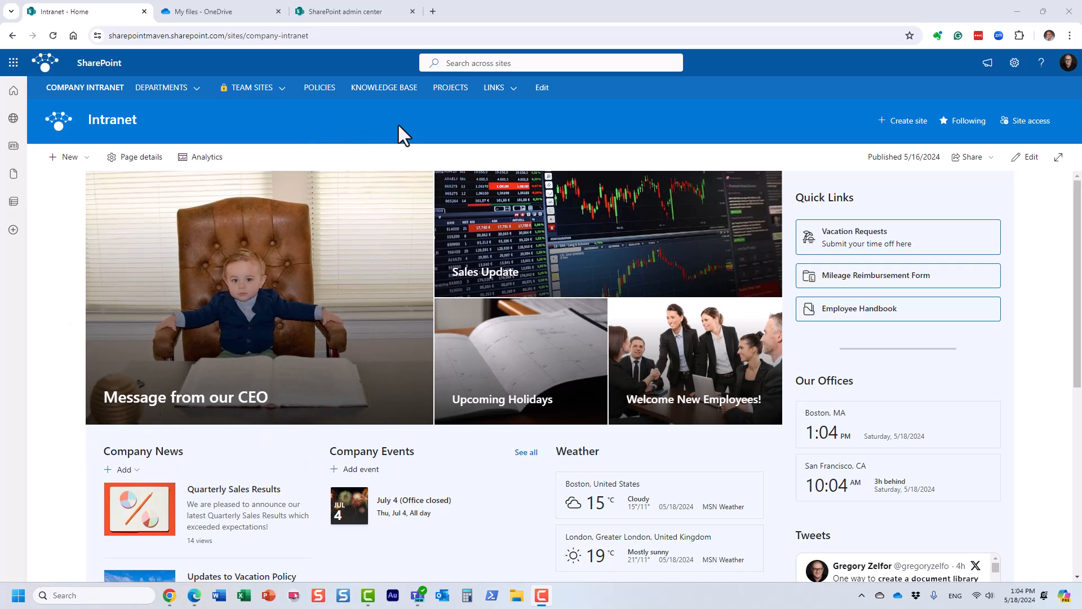
View the SharePoint app bar's global navigation on the Intranet site, compare it with the Intranet app in Teams, and return to Chrome.
{"action": "left_click", "coordinate": [8, 94]}
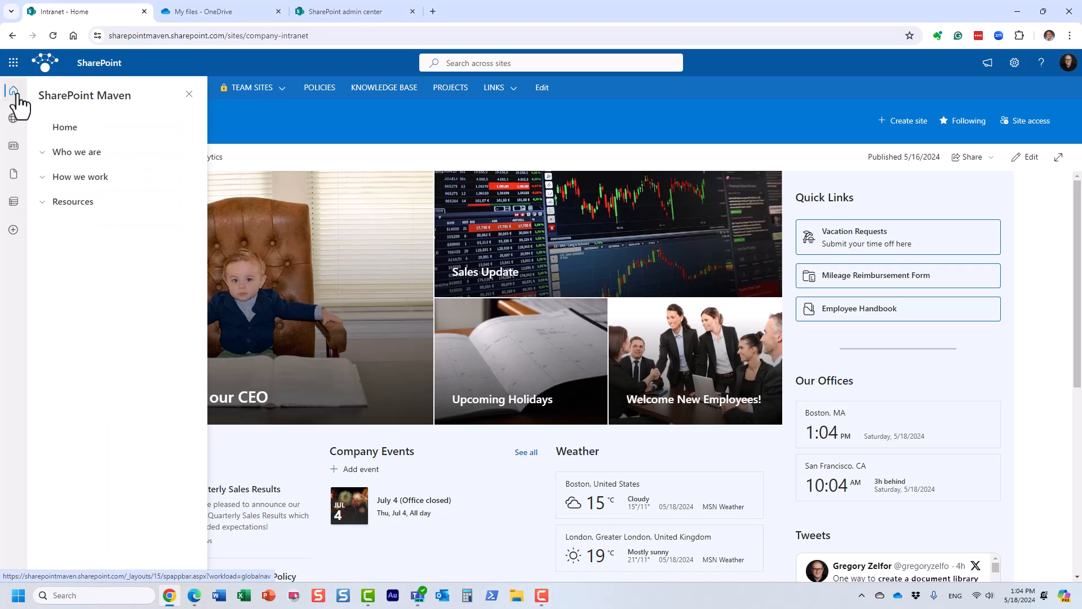
{"action": "left_click", "coordinate": [325, 117]}
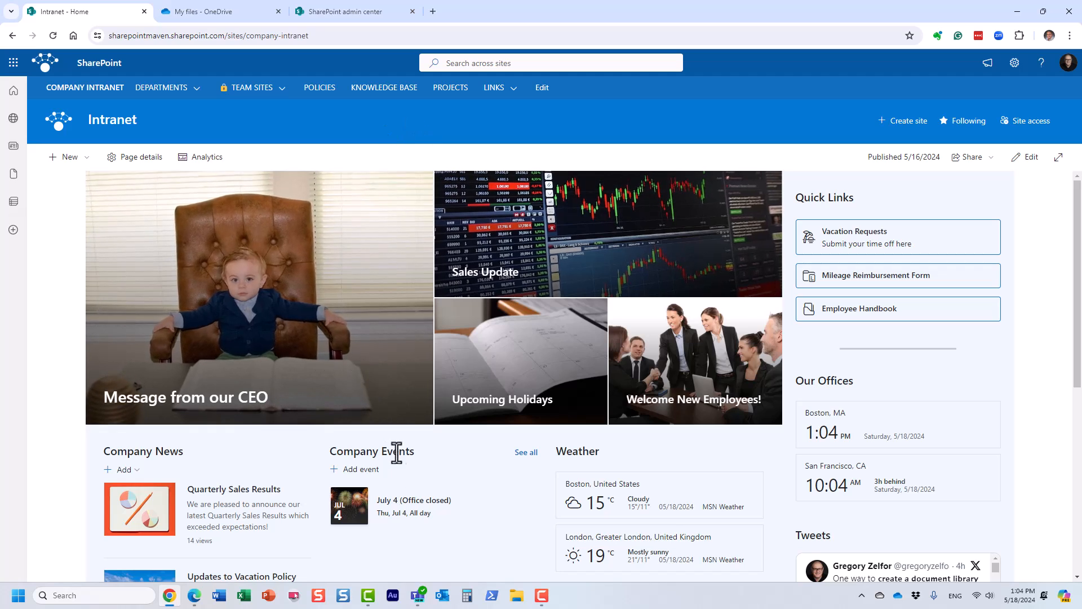
{"action": "left_click", "coordinate": [418, 594]}
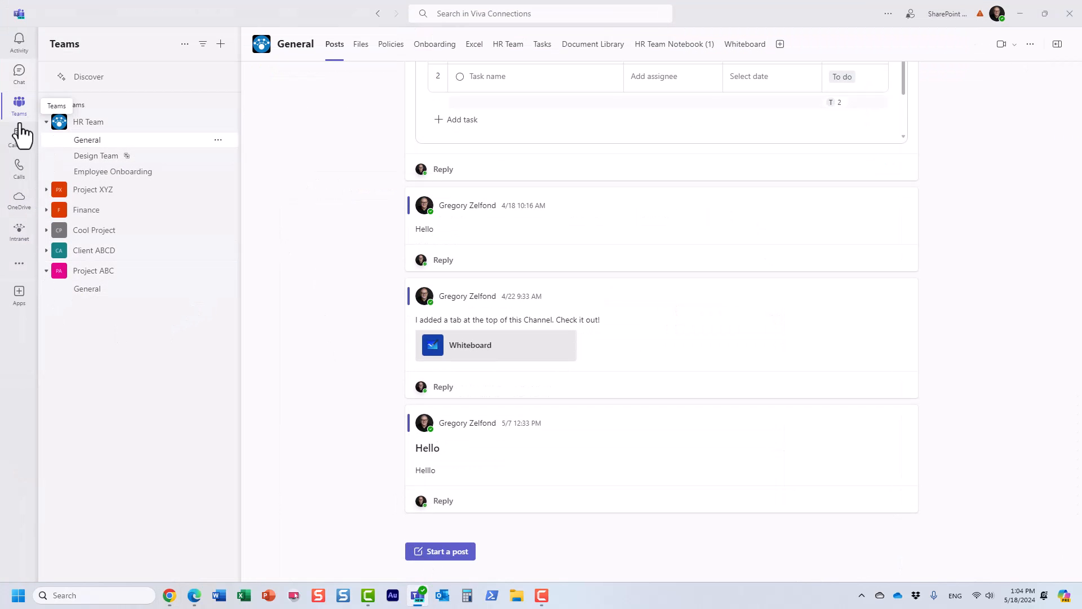
{"action": "left_click", "coordinate": [17, 234]}
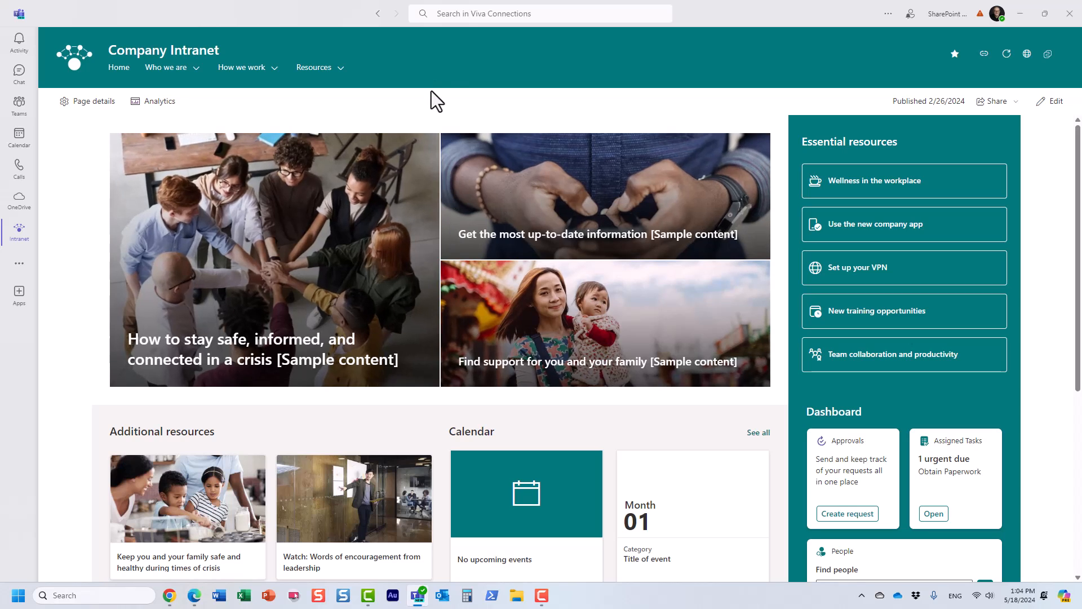
{"action": "left_click", "coordinate": [169, 595]}
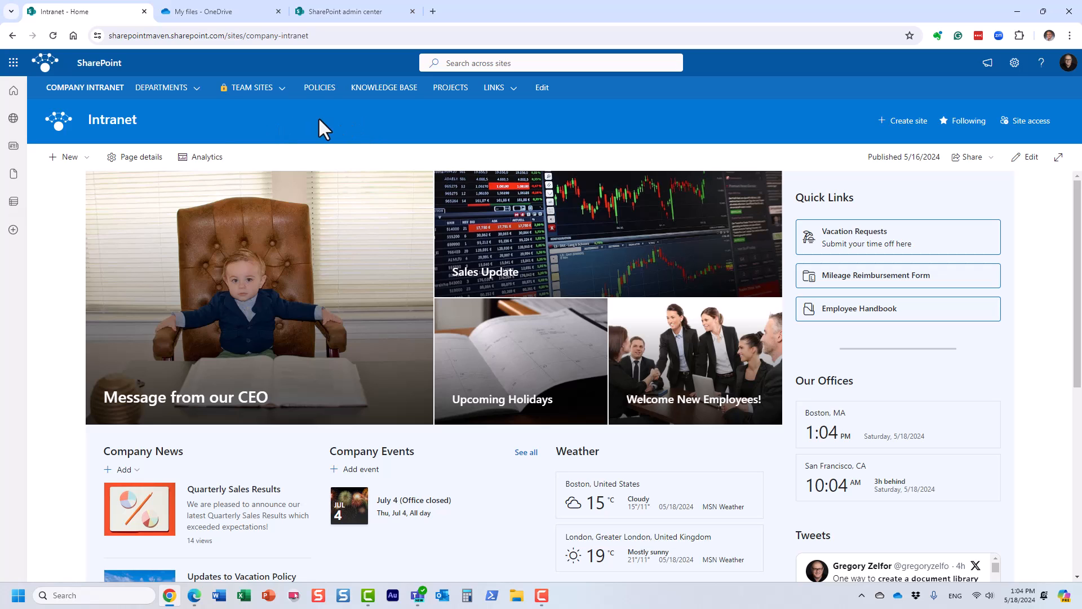
Open the Viva Connections experiences management page from the Viva settings in the Microsoft 365 admin center.
{"action": "left_click", "coordinate": [13, 63]}
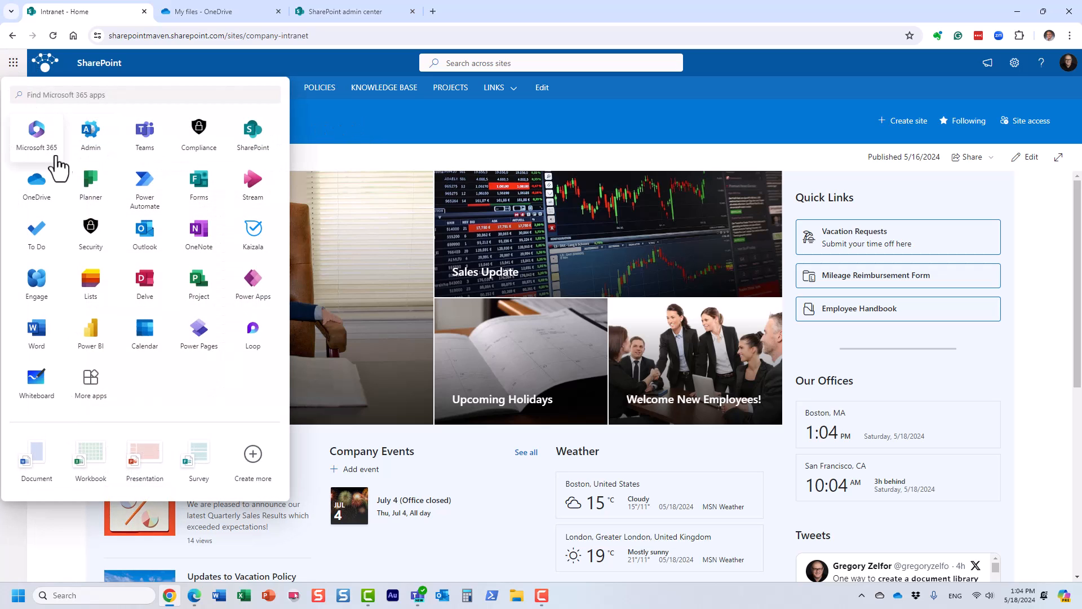
{"action": "left_click", "coordinate": [92, 141]}
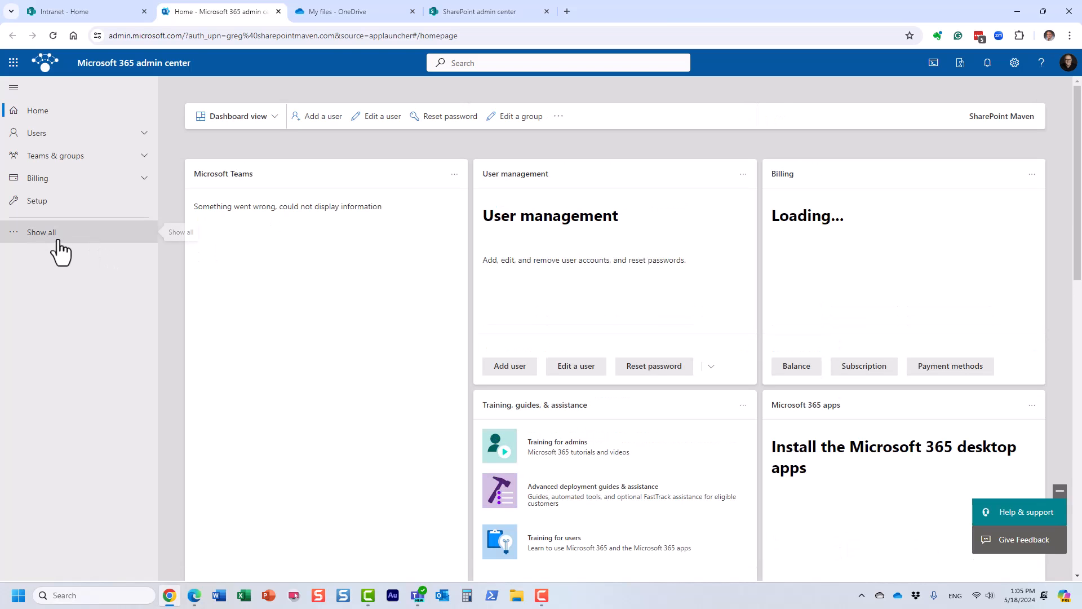
{"action": "left_click", "coordinate": [56, 234]}
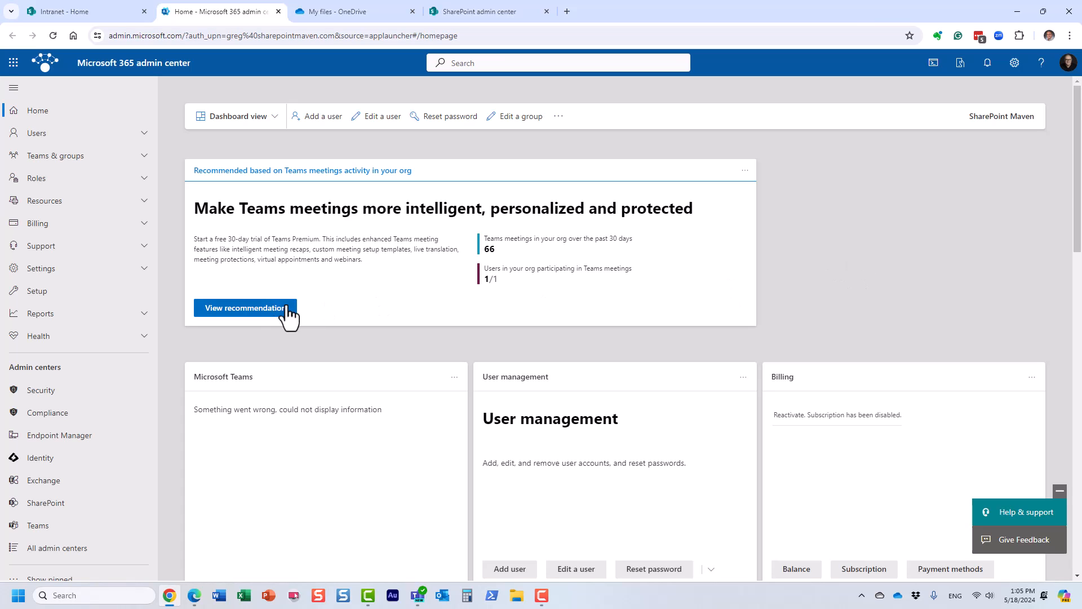
{"action": "left_click", "coordinate": [66, 269]}
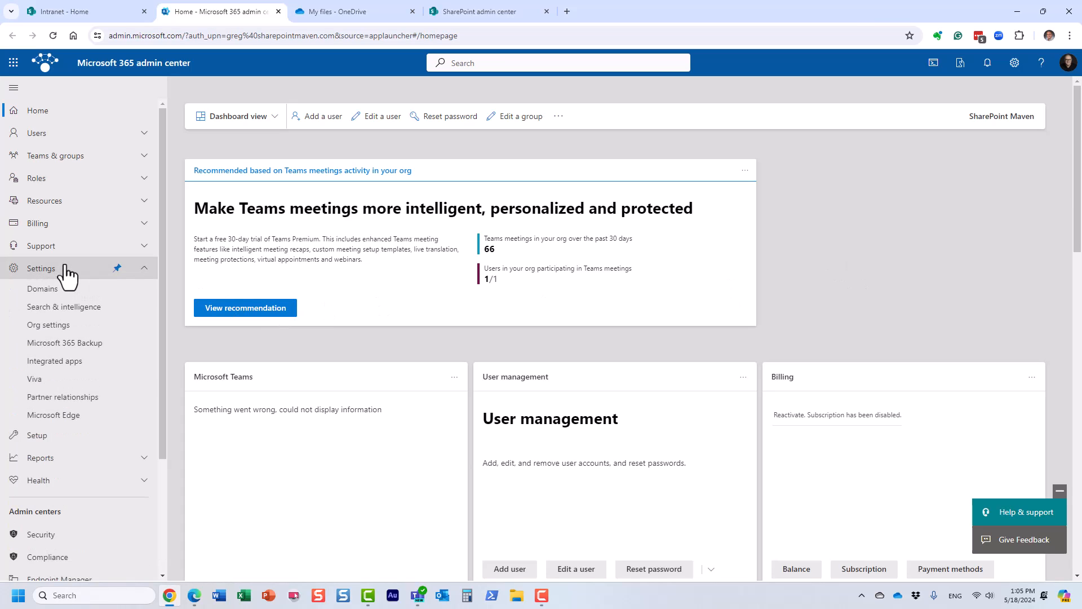
{"action": "left_click", "coordinate": [34, 379]}
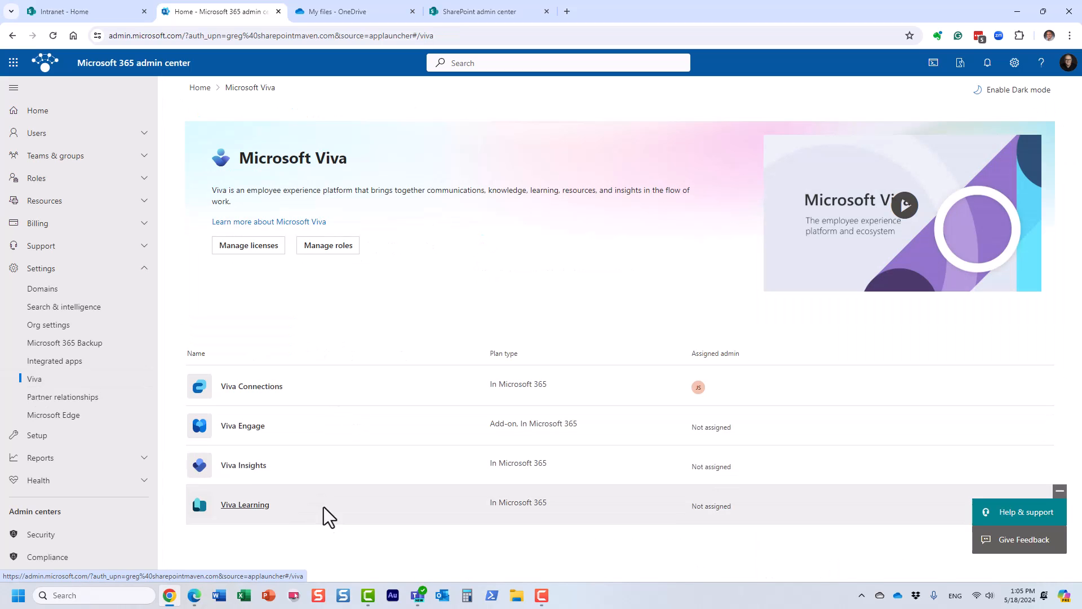
{"action": "left_click", "coordinate": [273, 389]}
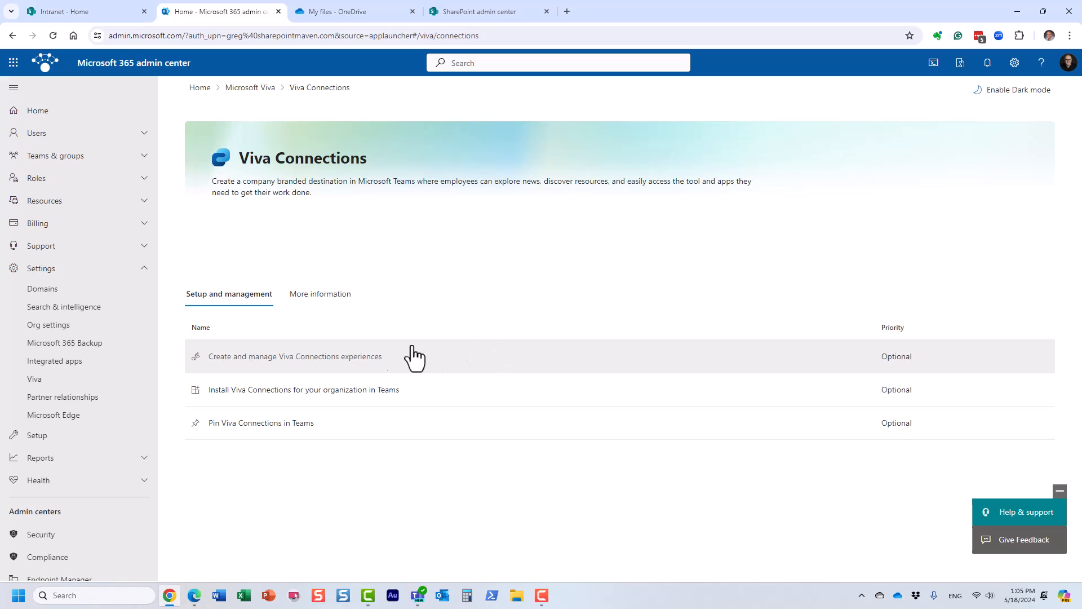
{"action": "left_click", "coordinate": [353, 370]}
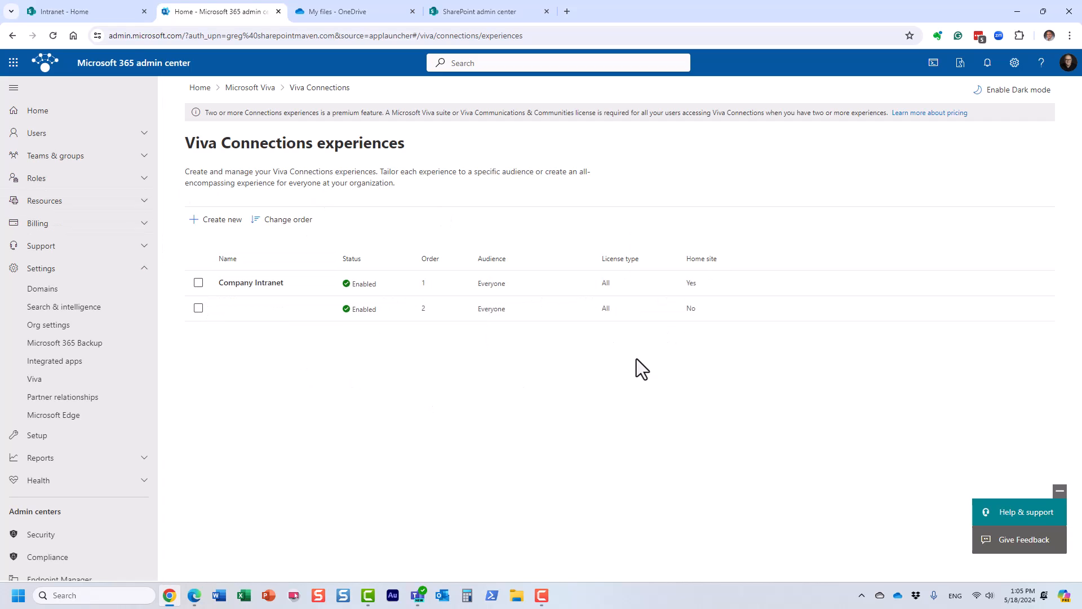
View the experience types offered for a new Viva Connections experience, and leave without creating one.
{"action": "left_click", "coordinate": [212, 221]}
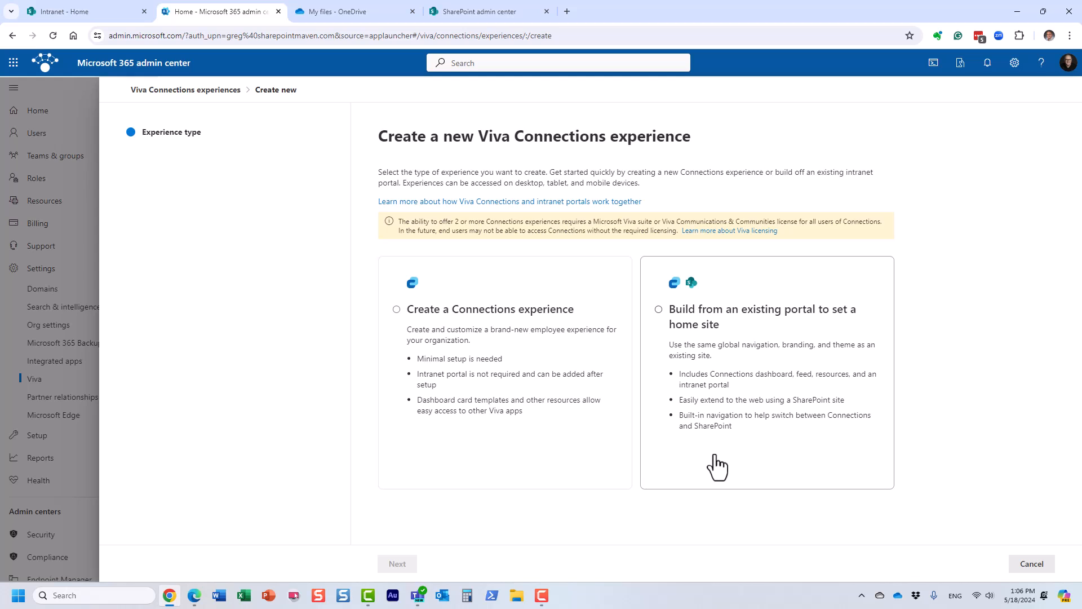
{"action": "left_click", "coordinate": [1017, 564]}
{"action": "left_click", "coordinate": [552, 357]}
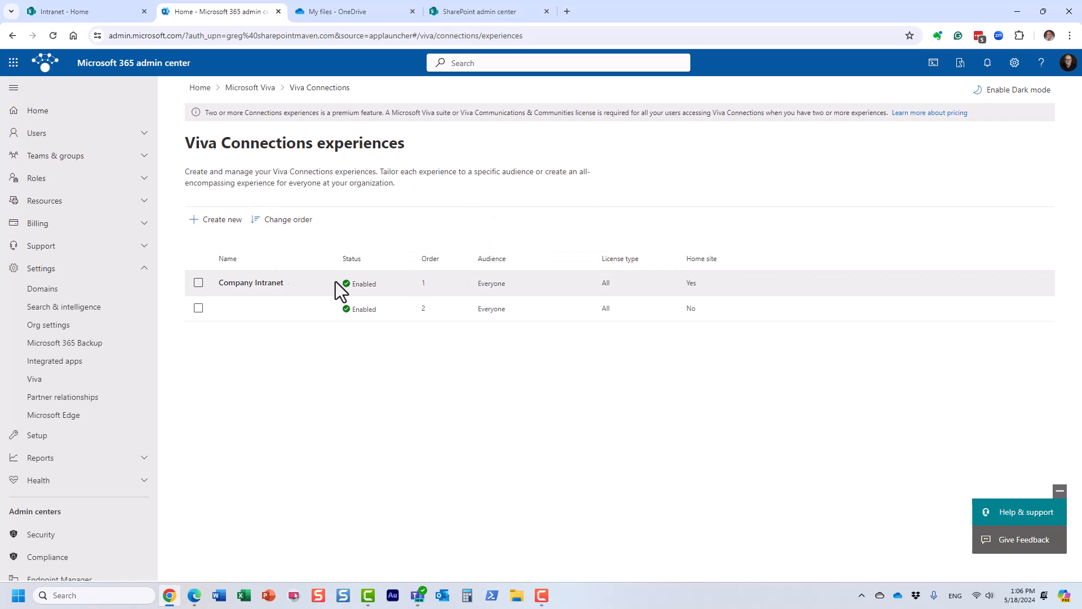
Try building a new Viva Connections experience from an existing portal up to the communication site URL, and discard it.
{"action": "left_click", "coordinate": [217, 225]}
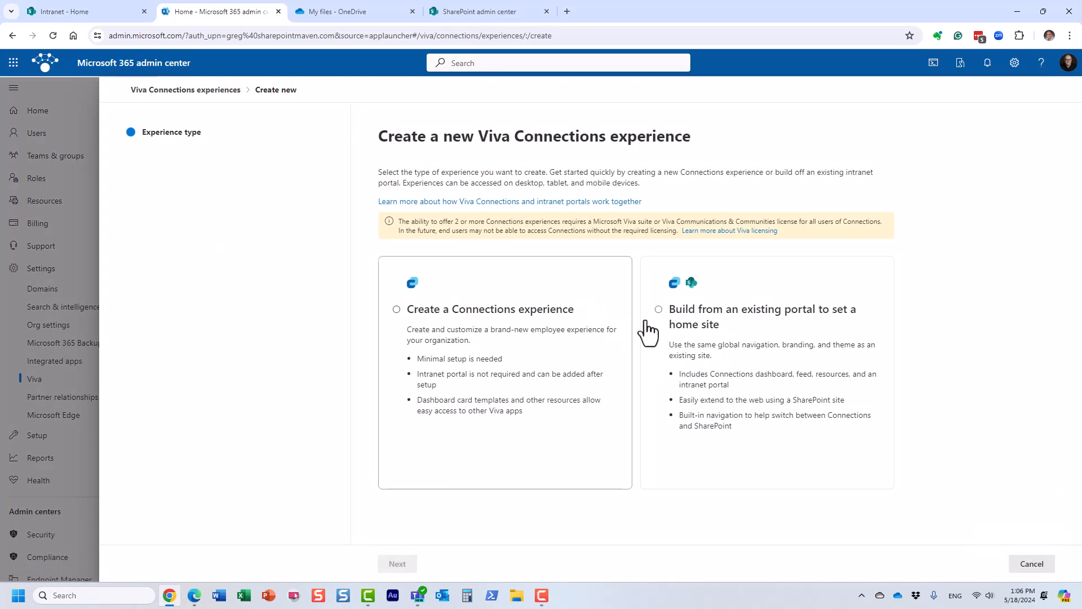
{"action": "left_click", "coordinate": [667, 319]}
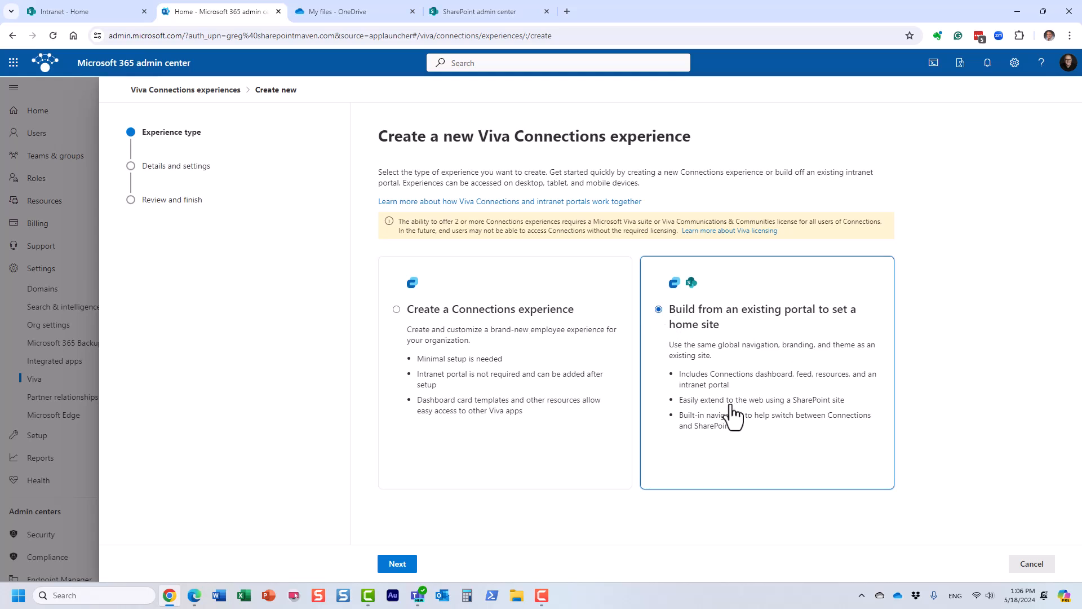
{"action": "left_click", "coordinate": [396, 564]}
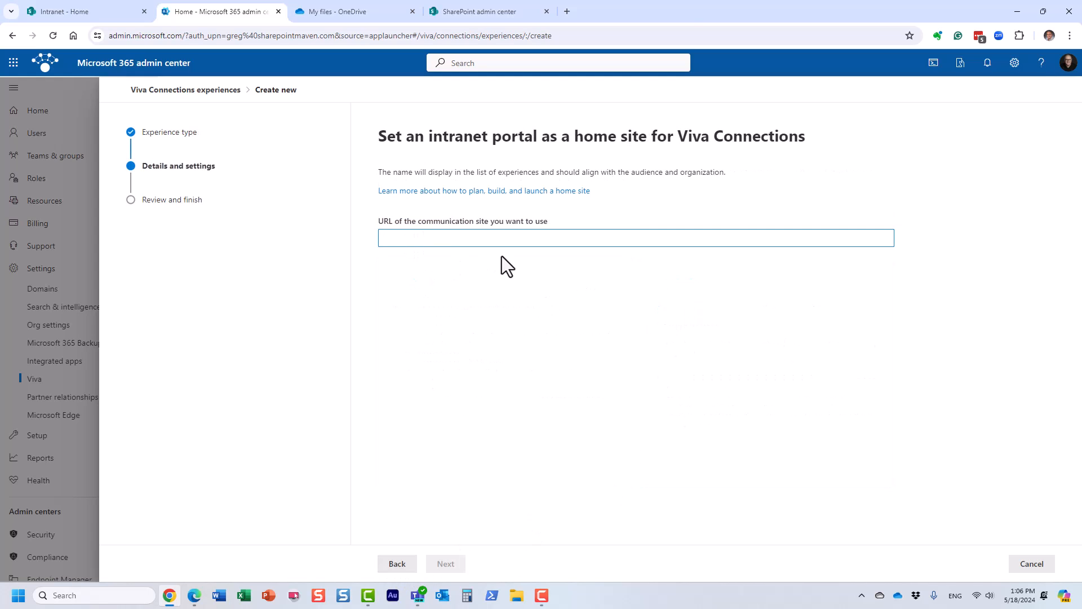
{"action": "left_click", "coordinate": [1027, 565]}
{"action": "left_click", "coordinate": [537, 356]}
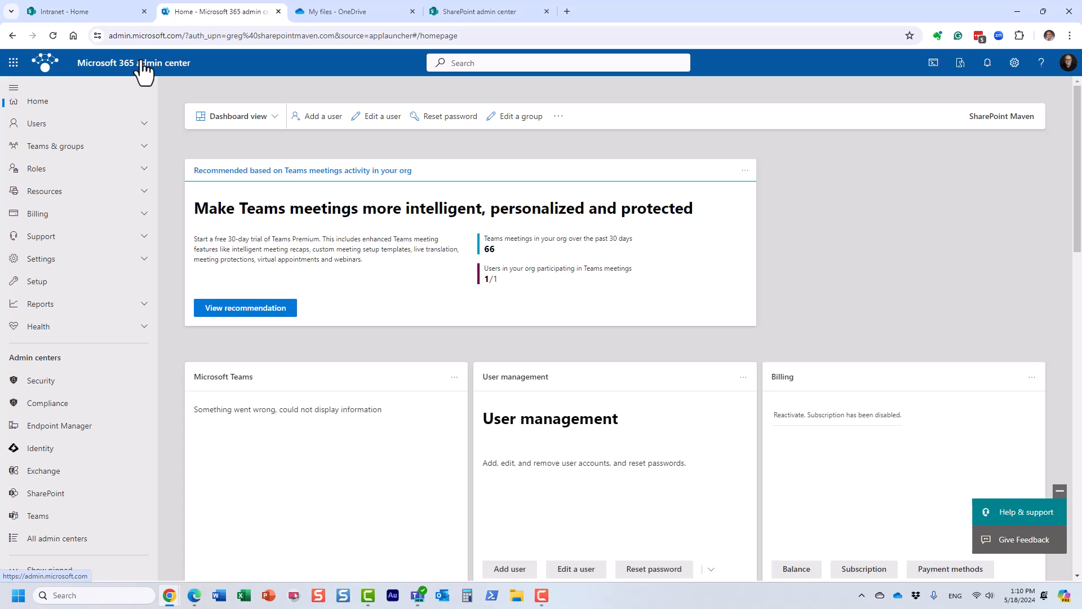
Switch to the Microsoft Entra admin center and open the default sign-in experience in Company branding for editing.
{"action": "left_click", "coordinate": [54, 450]}
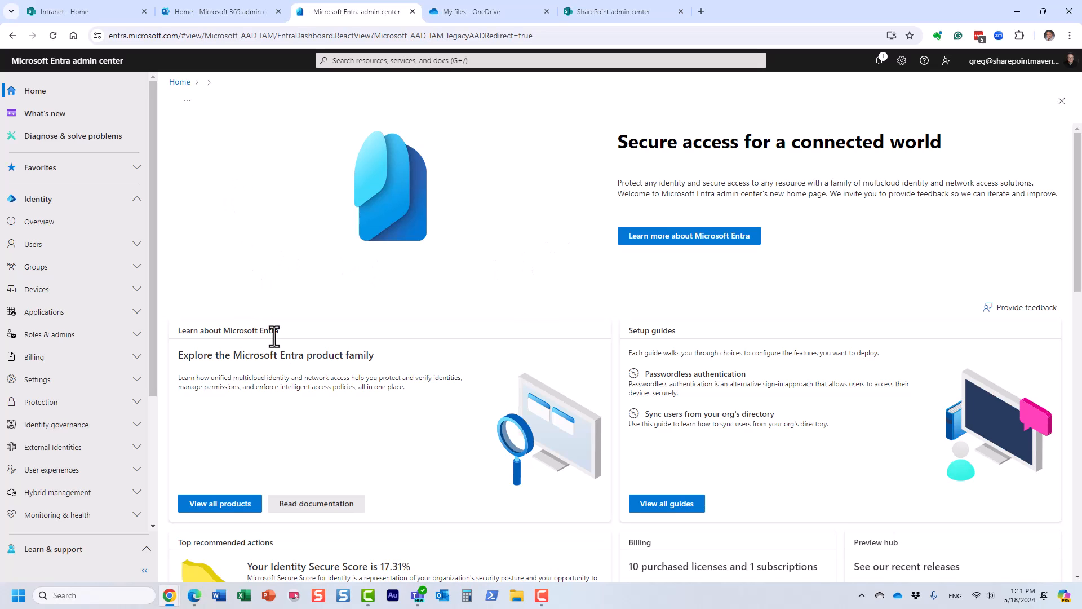
{"action": "left_click", "coordinate": [71, 474]}
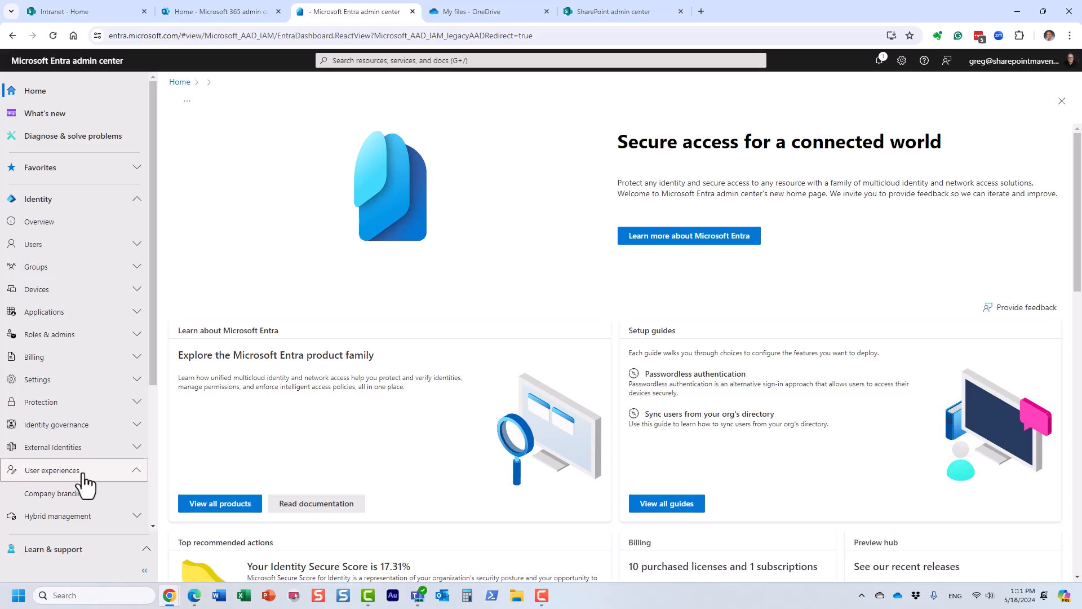
{"action": "scroll", "coordinate": [84, 487], "scroll_direction": "down", "scroll_amount": 2}
{"action": "scroll", "coordinate": [85, 485], "scroll_direction": "down", "scroll_amount": 1}
{"action": "left_click", "coordinate": [63, 379]}
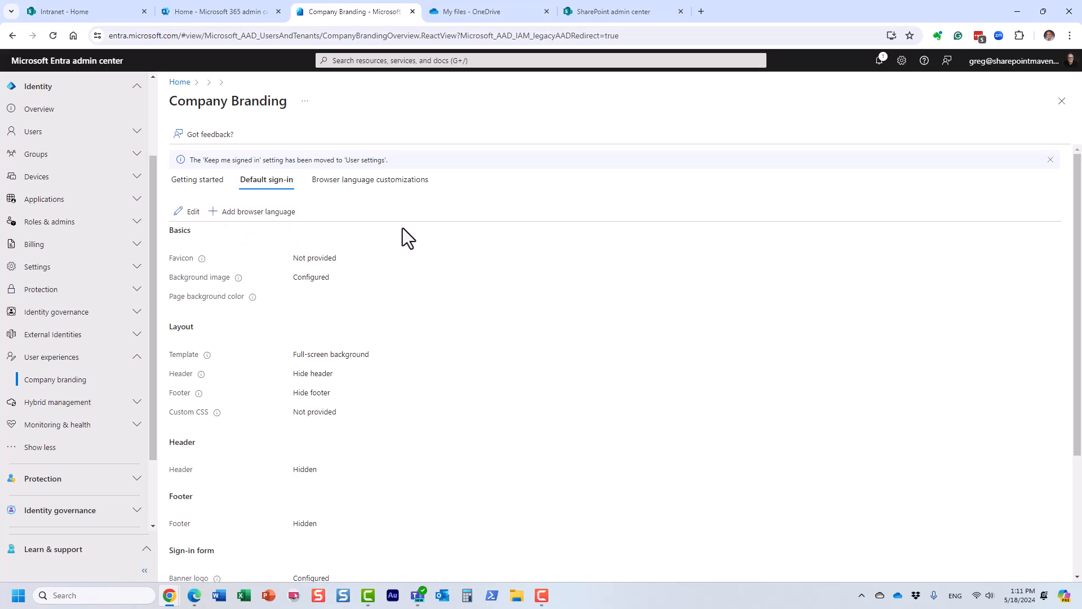
{"action": "left_click", "coordinate": [188, 212]}
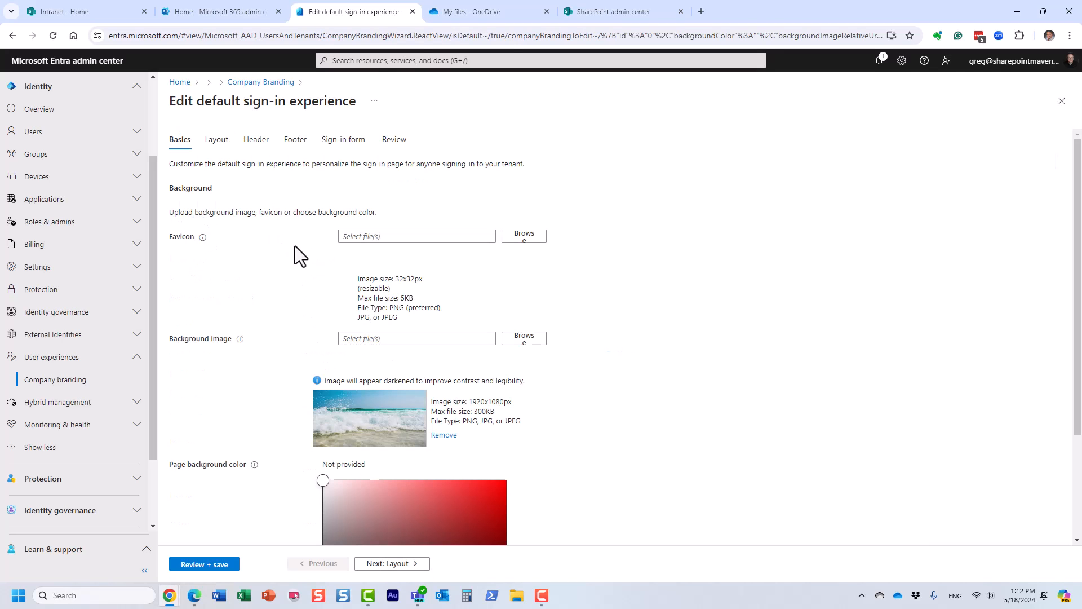
Examine the Basics, Layout and Header settings of the default sign-in experience, and return to Basics.
{"action": "scroll", "coordinate": [597, 404], "scroll_direction": "down", "scroll_amount": 2}
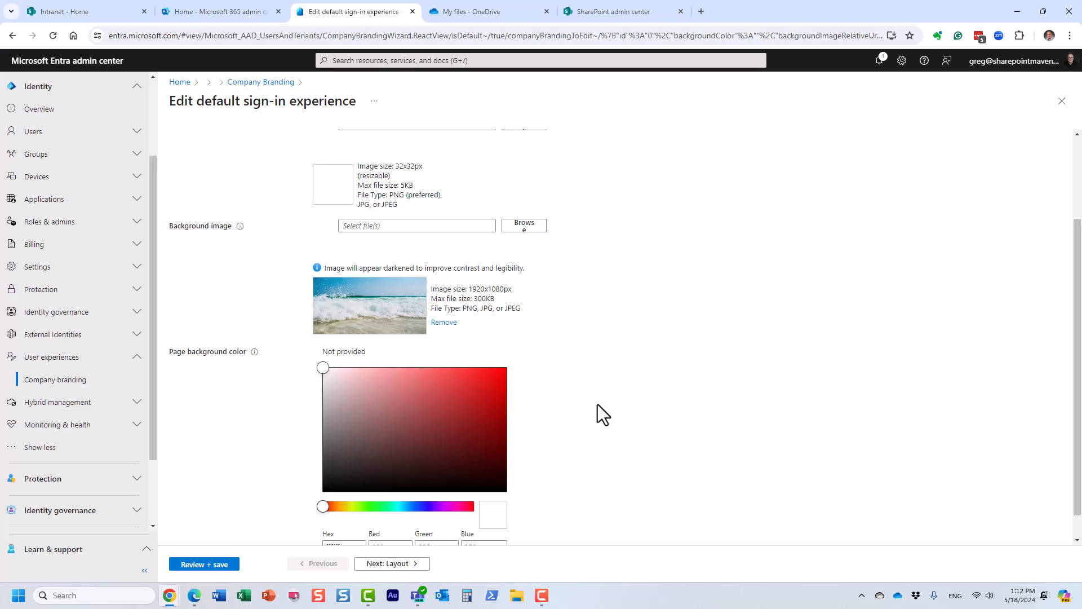
{"action": "scroll", "coordinate": [540, 383], "scroll_direction": "up", "scroll_amount": 2}
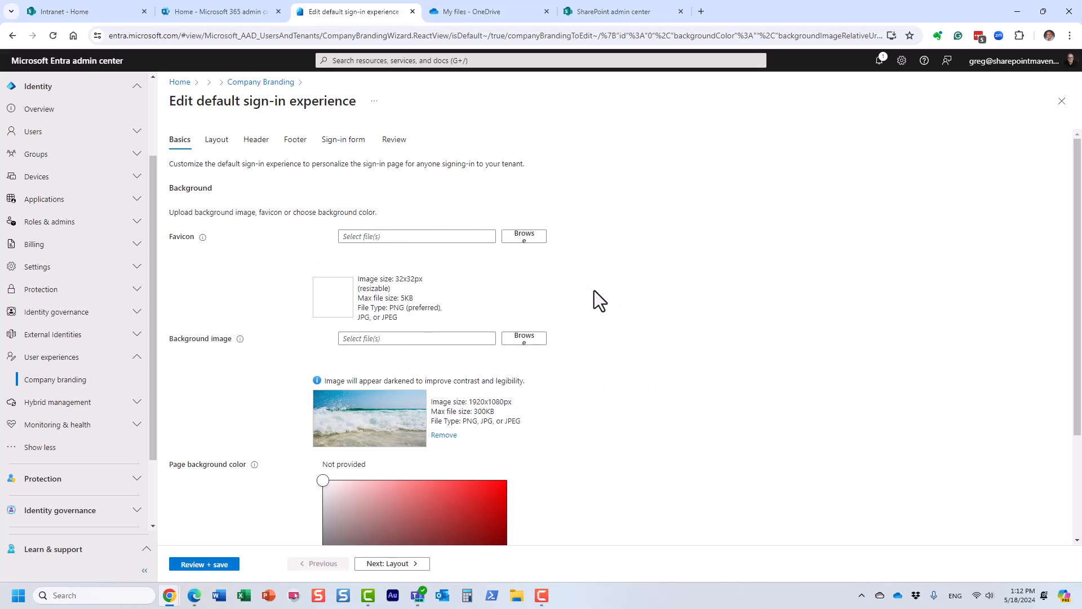
{"action": "left_click", "coordinate": [216, 141]}
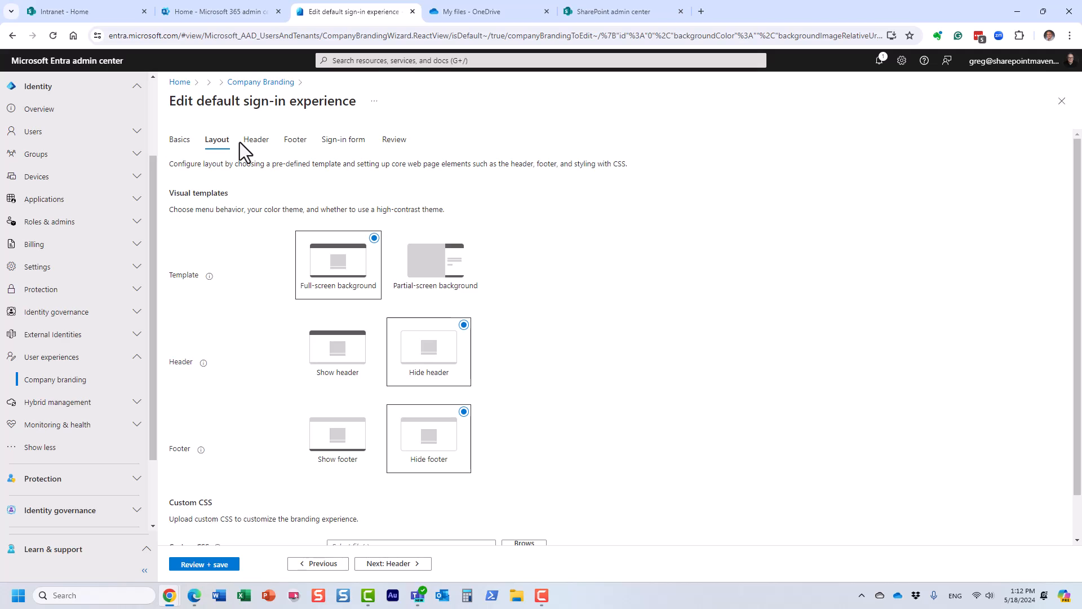
{"action": "left_click", "coordinate": [256, 142]}
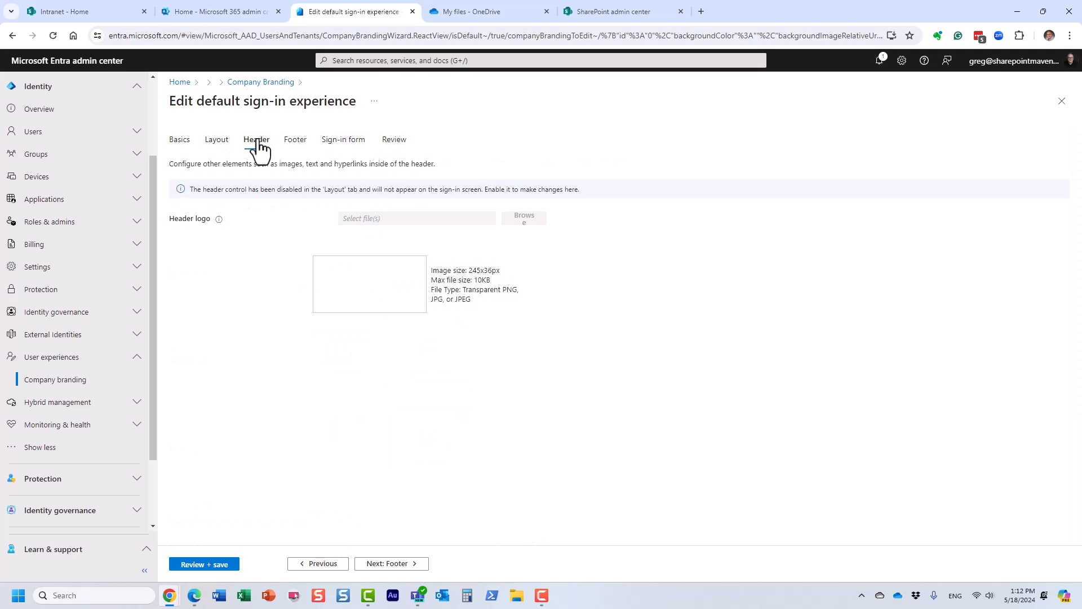
{"action": "left_click", "coordinate": [214, 141]}
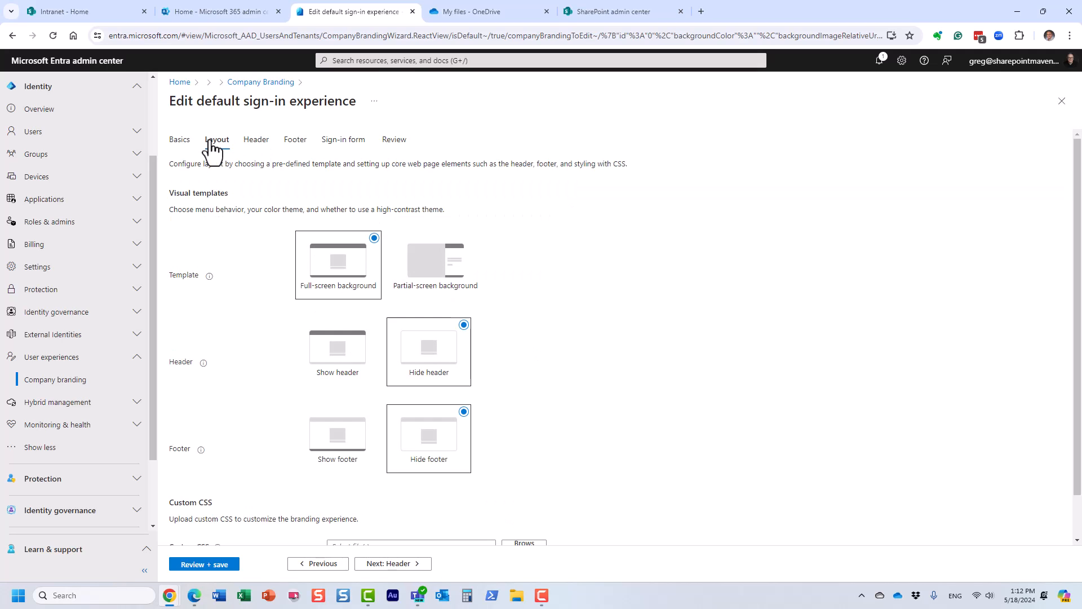
{"action": "left_click", "coordinate": [180, 141]}
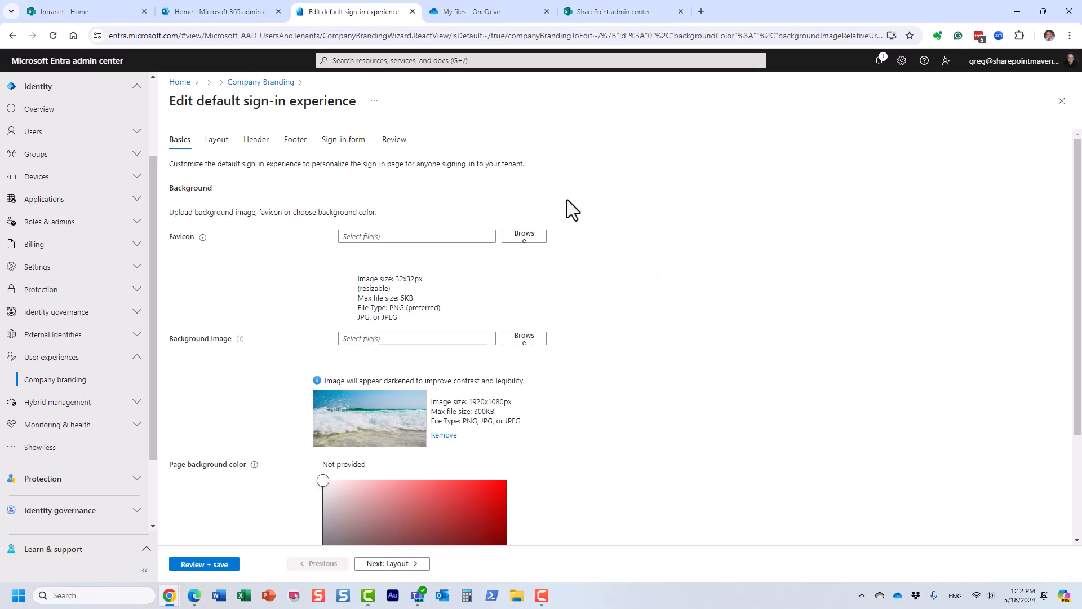